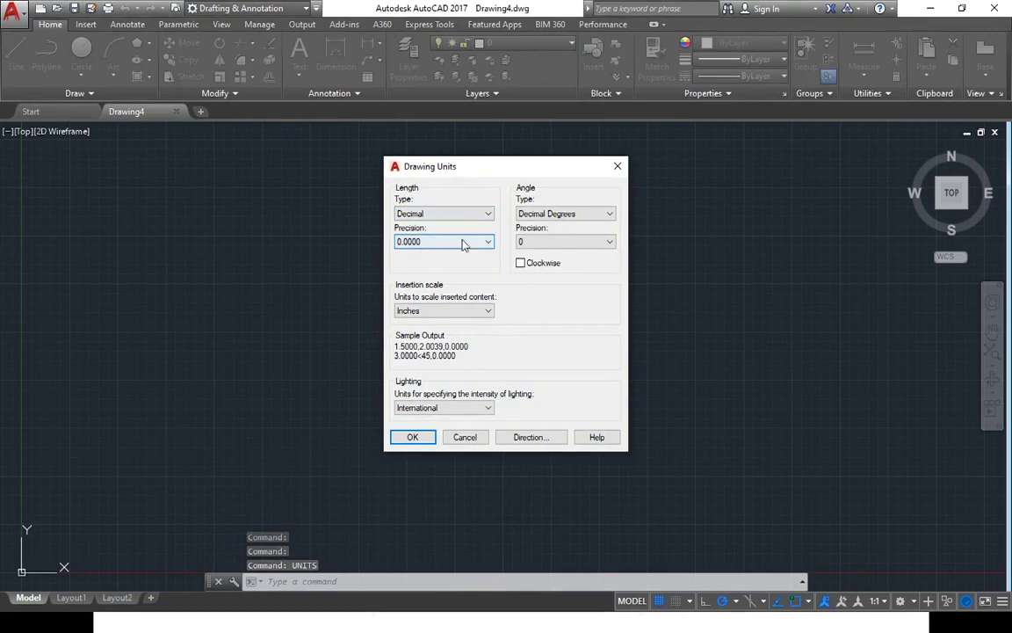
# Step: Configure the drawing units to millimetres for inserted content, with length and angle precision both set to 0.00
pyautogui.click(463, 242)
pyautogui.click(463, 241)
pyautogui.click(418, 316)
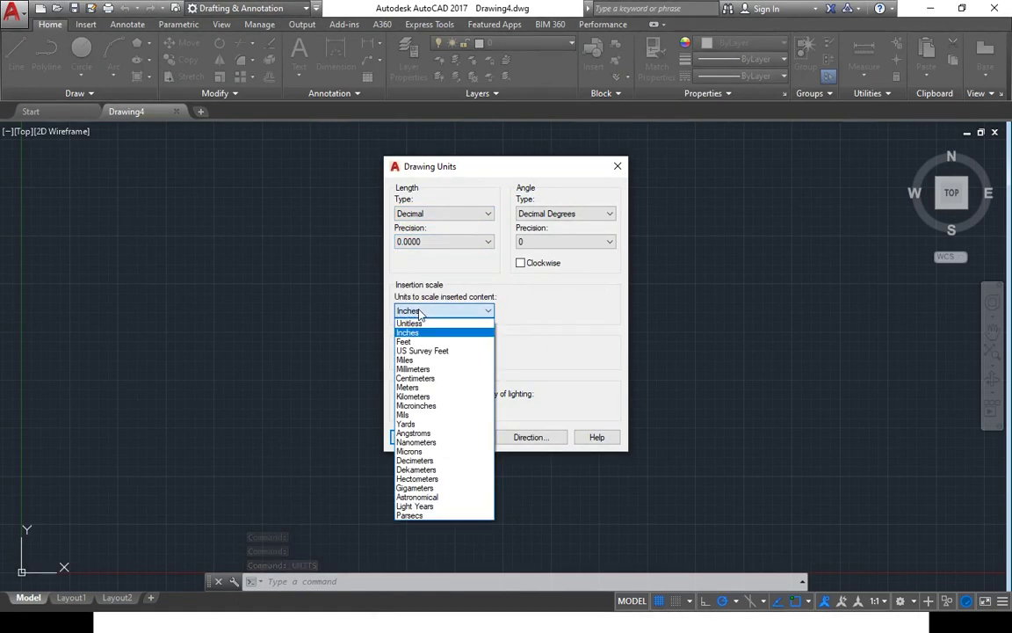
pyautogui.click(425, 374)
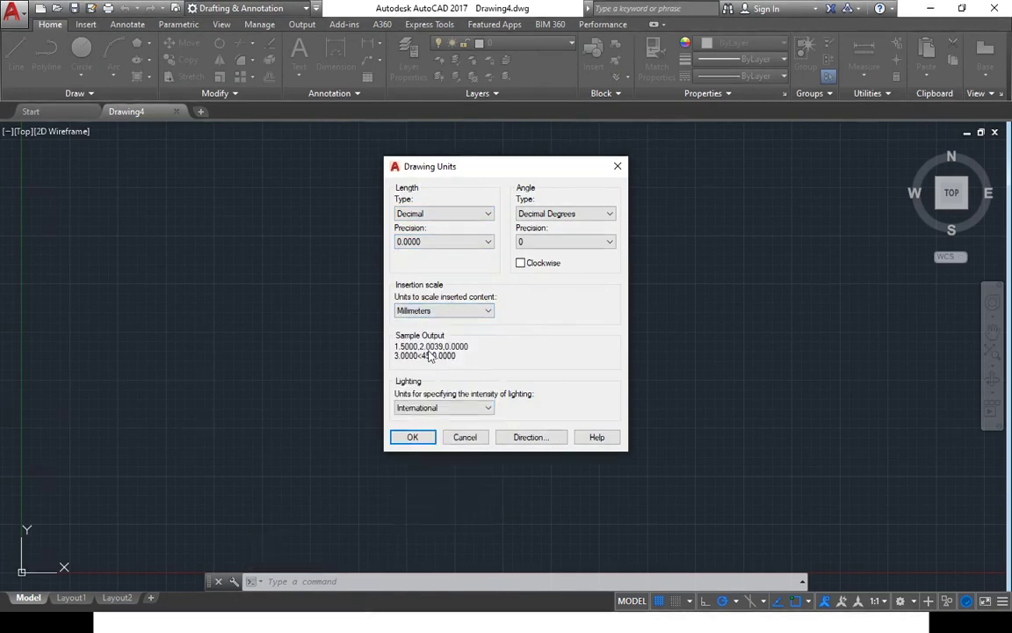
pyautogui.click(460, 242)
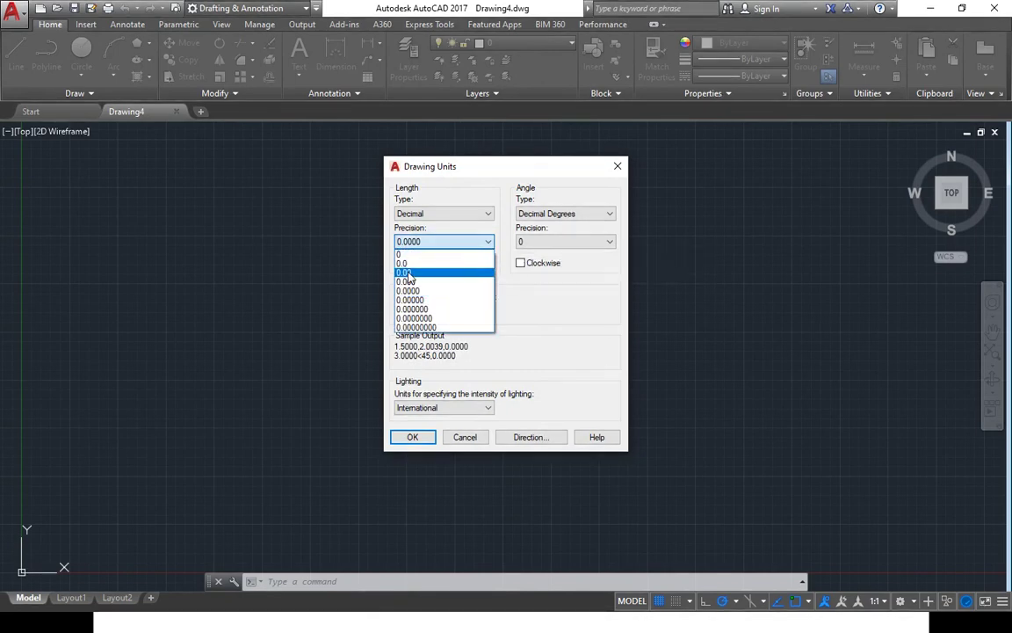
pyautogui.click(408, 274)
pyautogui.click(580, 244)
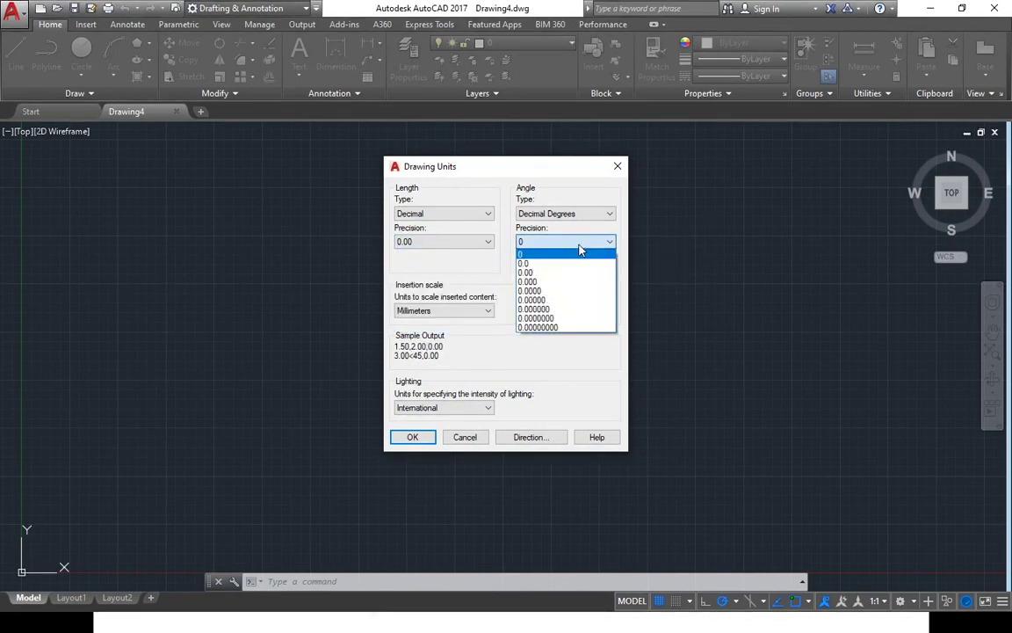
pyautogui.click(538, 274)
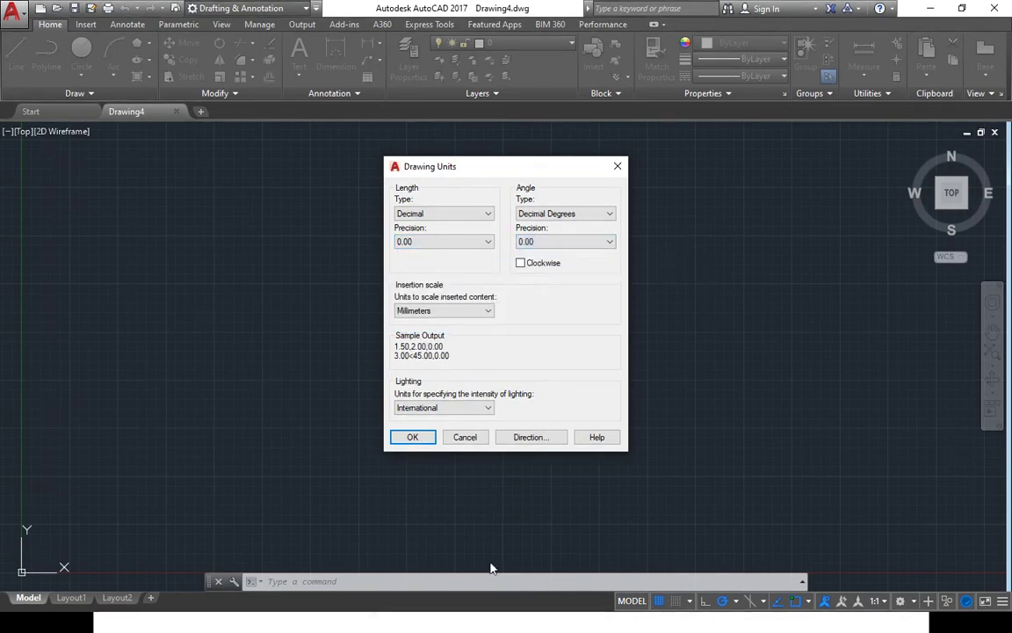
pyautogui.click(412, 439)
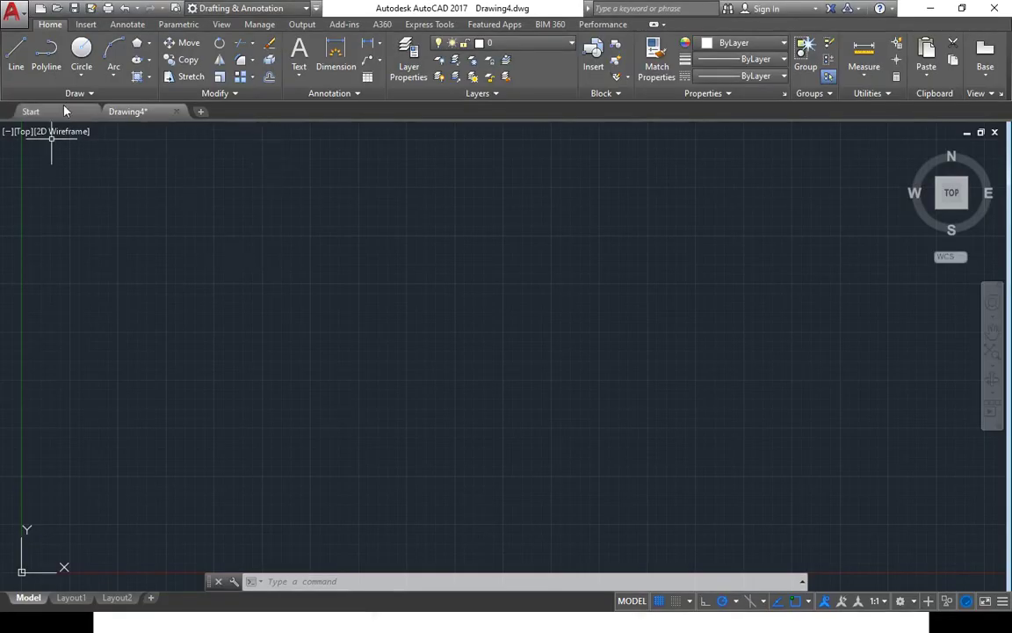
pyautogui.click(18, 61)
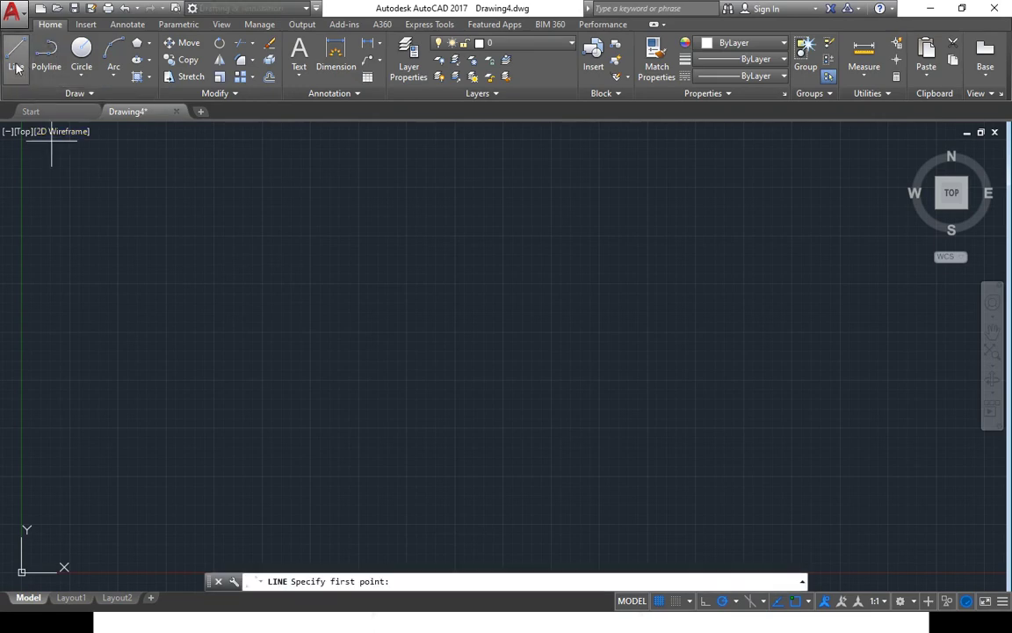
pyautogui.click(16, 68)
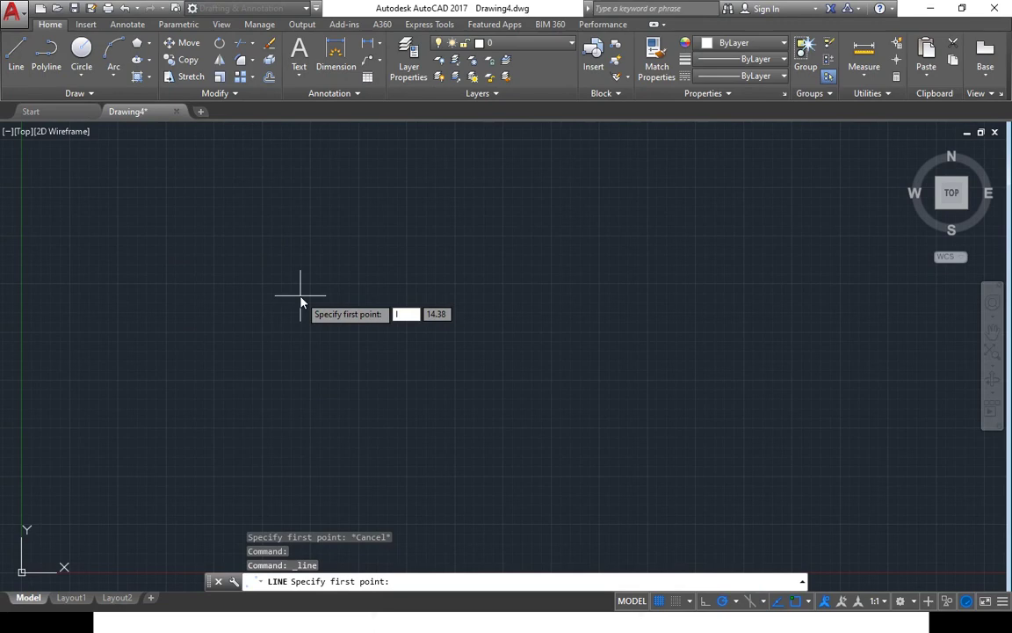
pyautogui.click(387, 347)
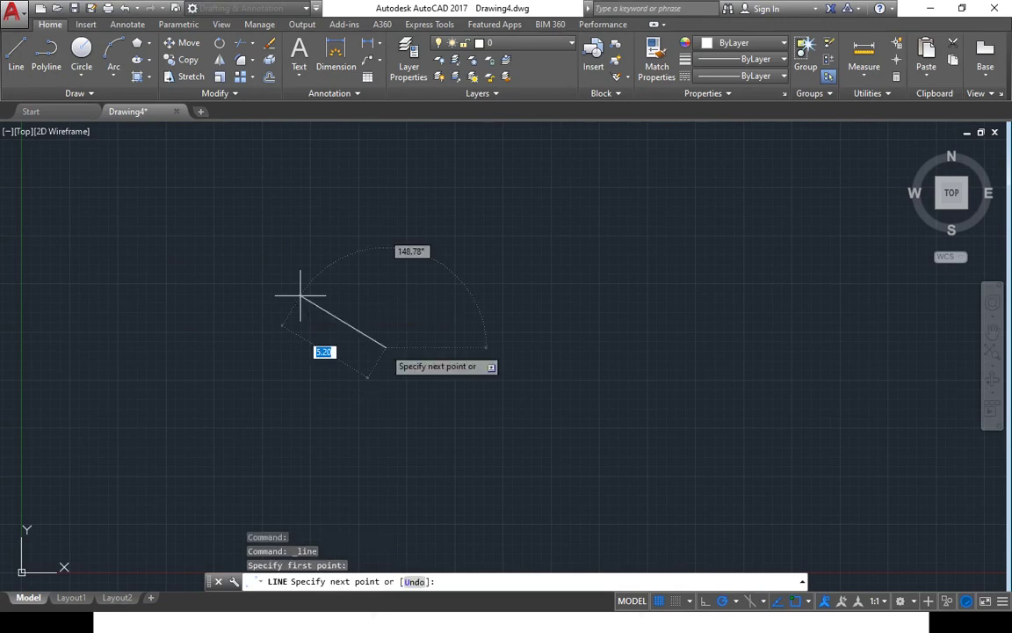
pyautogui.press('Escape')
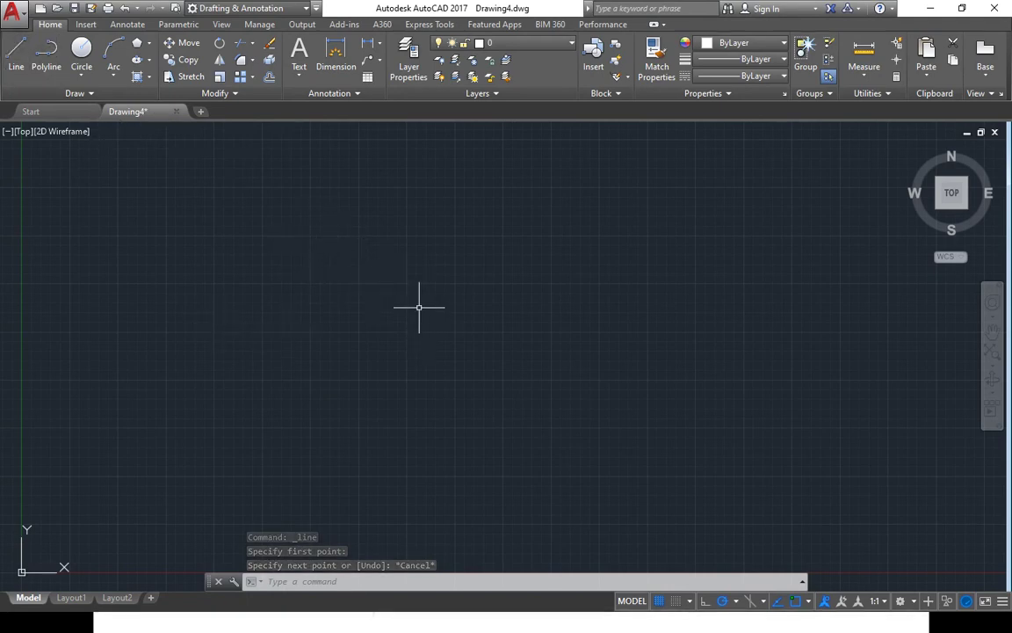
# Step: Draw the outline's left edge as a 10 mm line straight down, continuing with a 14 mm bottom edge to the right
pyautogui.write('L')
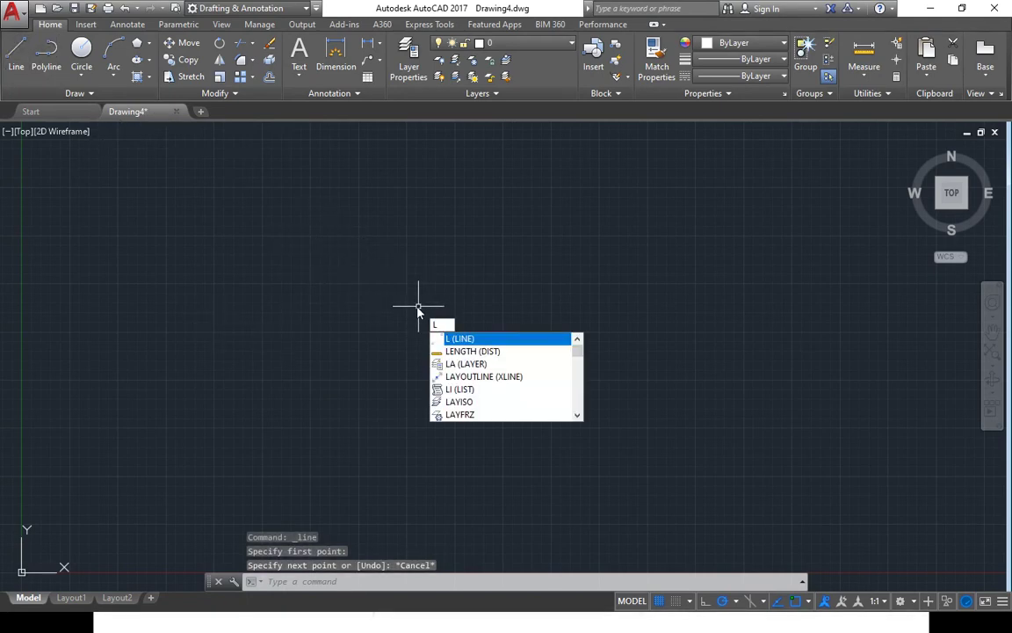
pyautogui.press('Return')
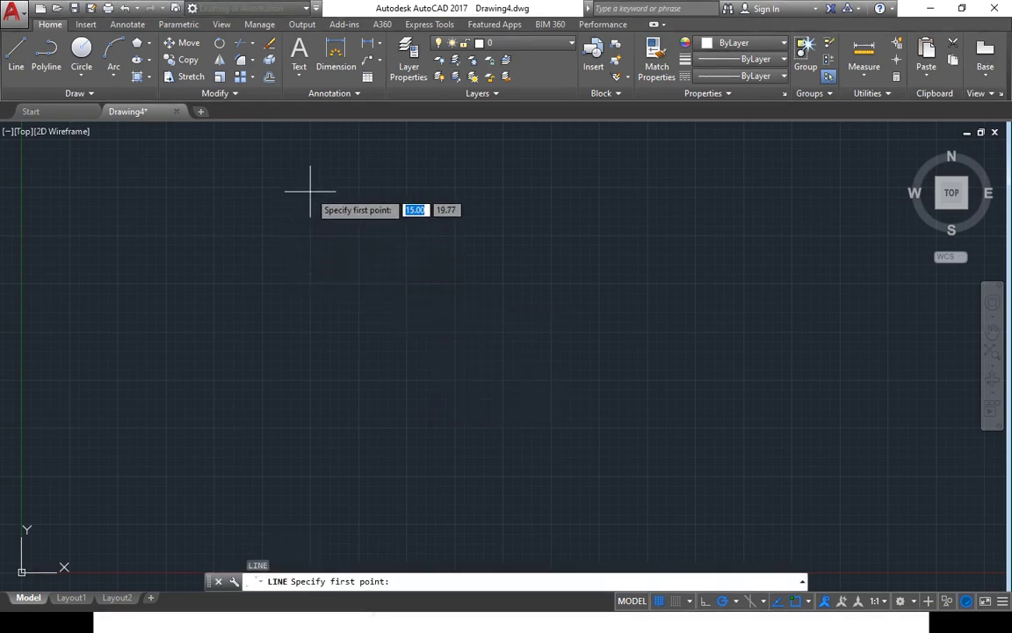
pyautogui.click(308, 235)
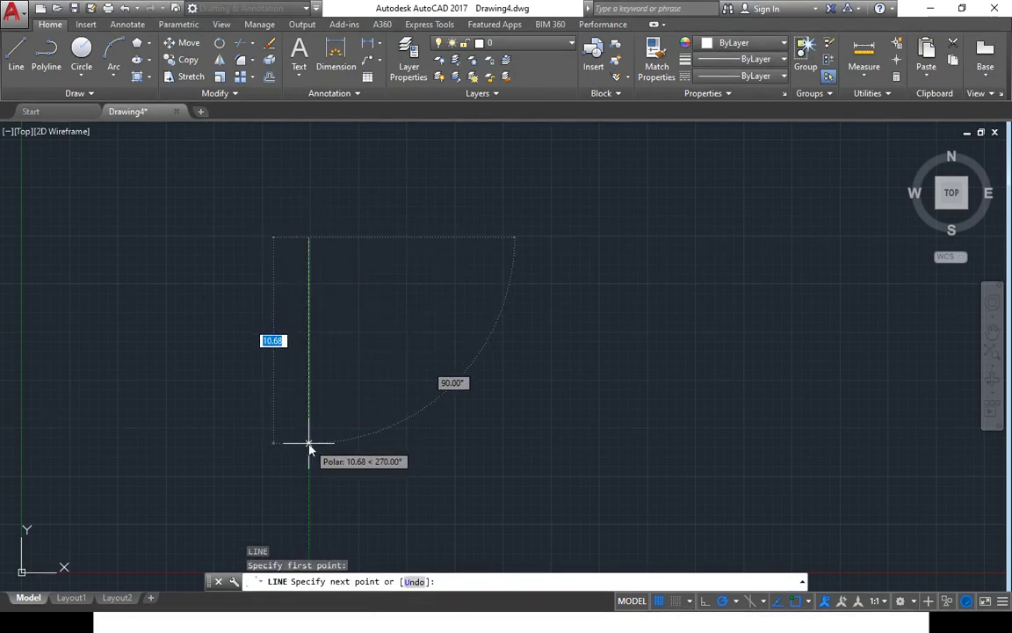
pyautogui.write('10')
pyautogui.press('Return')
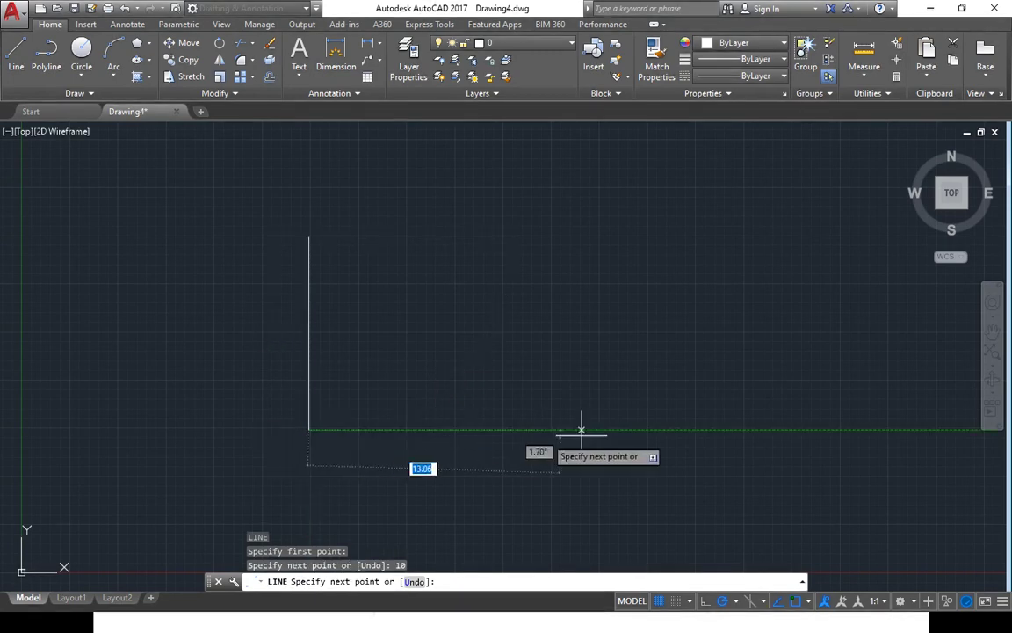
pyautogui.write('1')
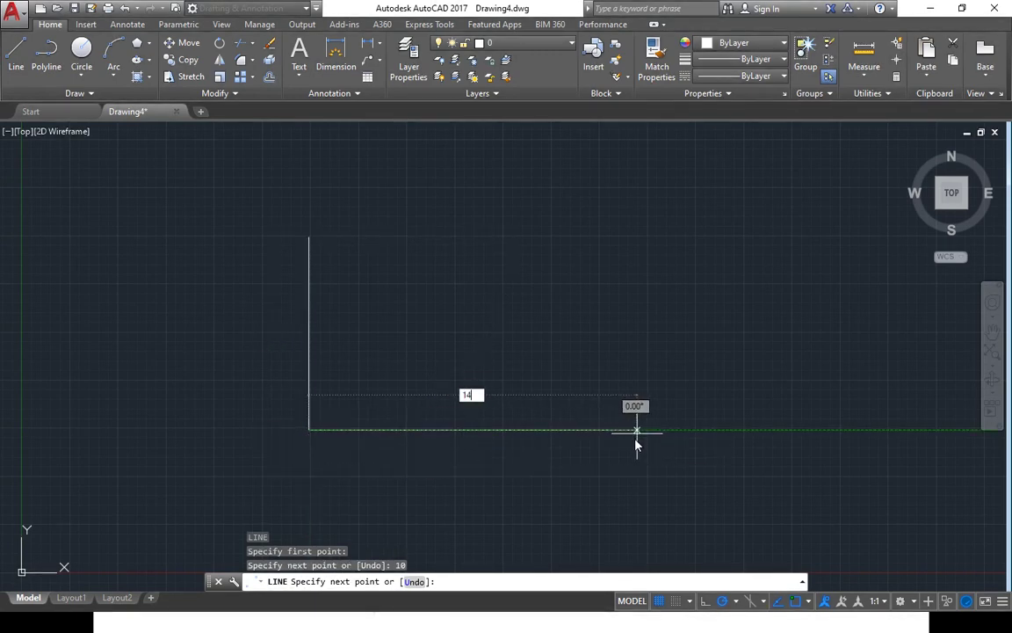
pyautogui.write('4')
pyautogui.press('Return')
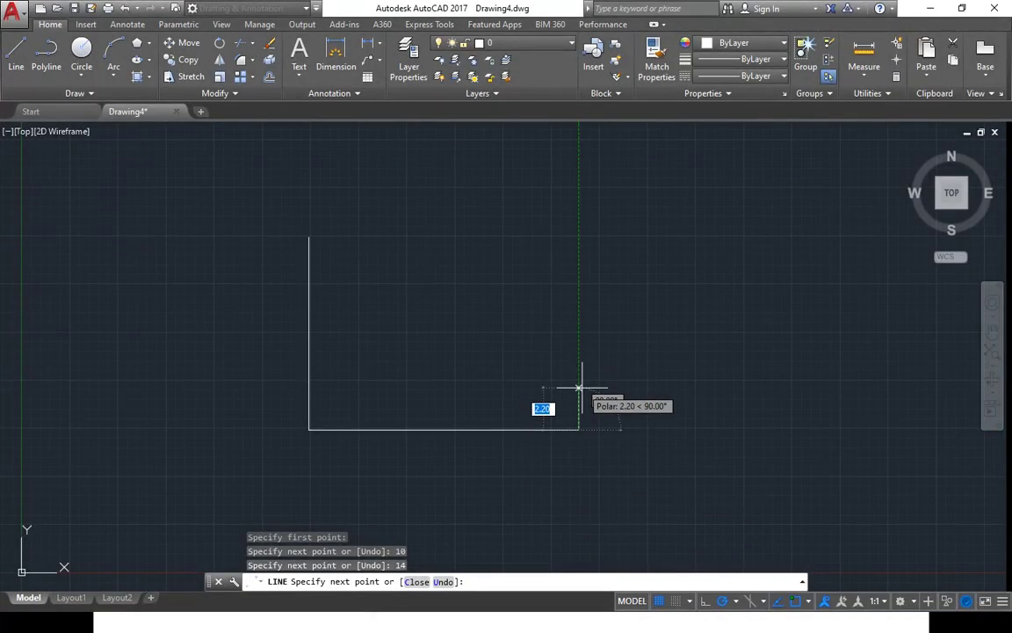
# Step: Continue the outline from the bottom edge's right end with segments 3 mm up, 3 mm left and 4 mm up, ending the line
pyautogui.write('3')
pyautogui.press('Return')
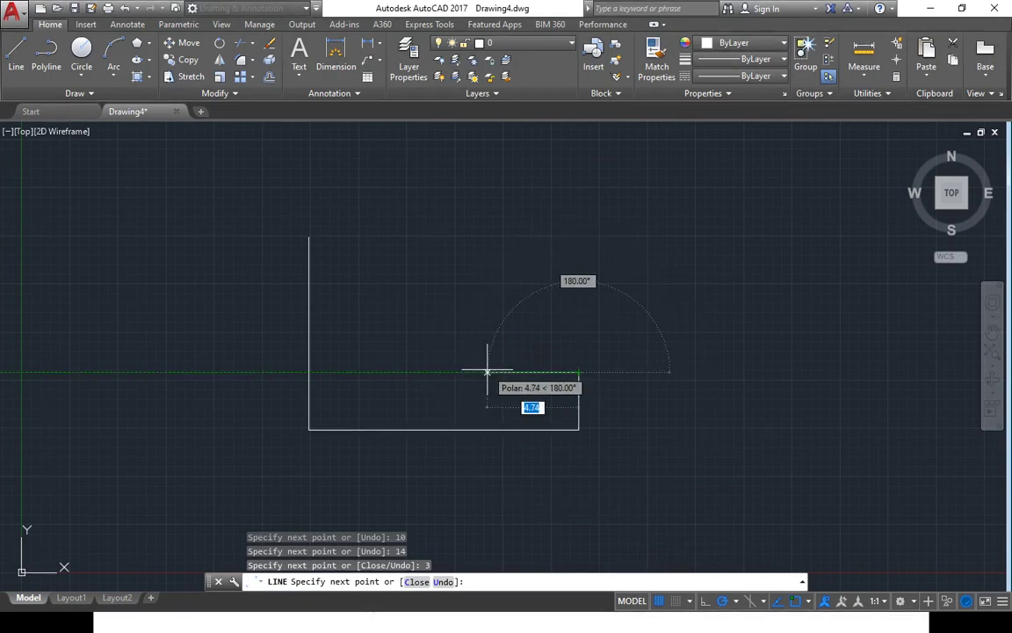
pyautogui.write('3')
pyautogui.press('Return')
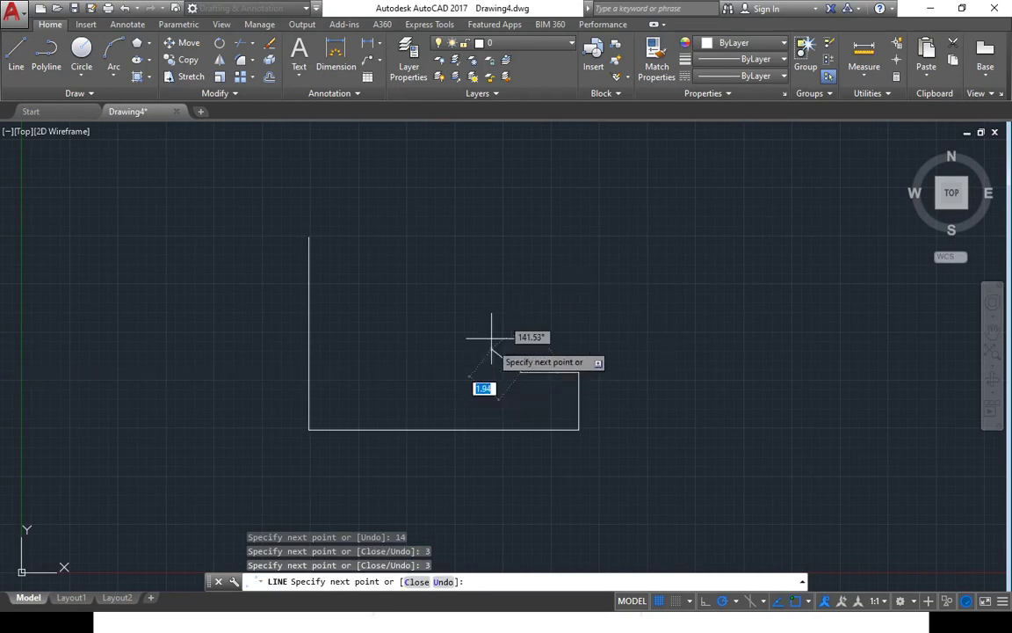
pyautogui.write('4')
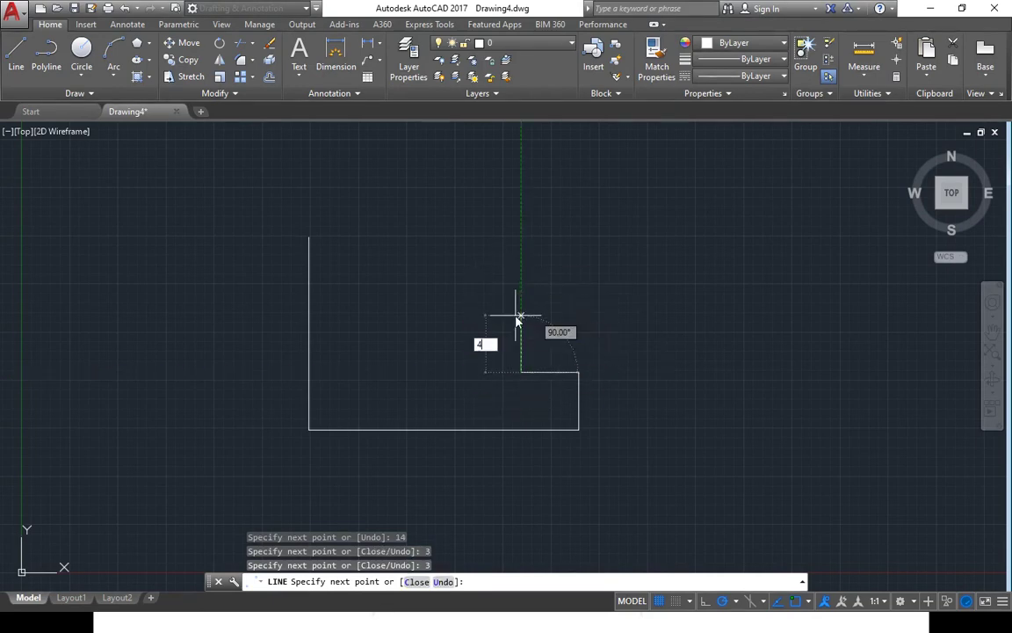
pyautogui.press('Return')
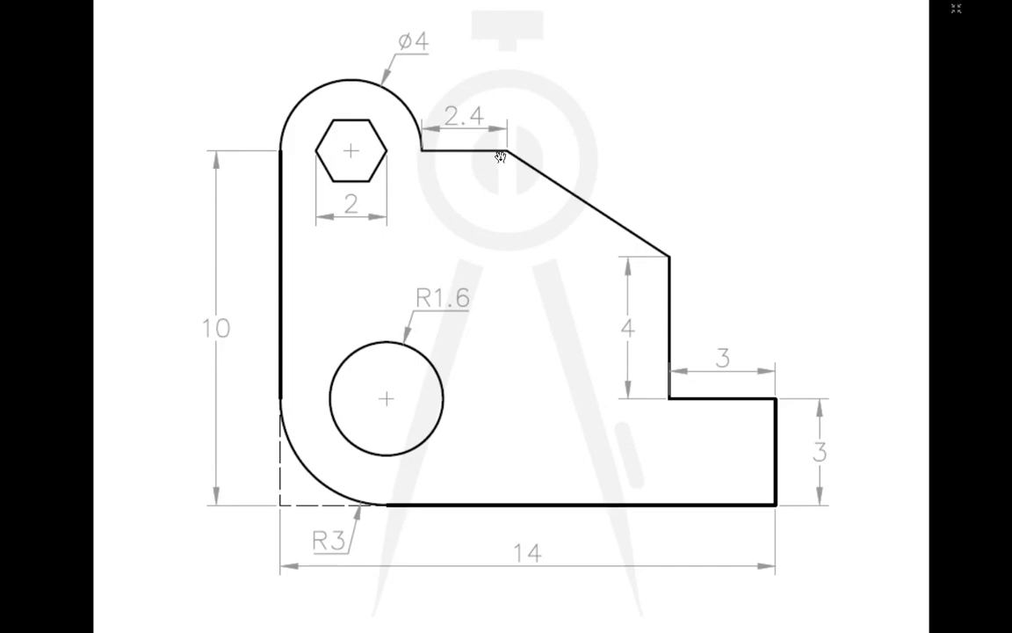
pyautogui.hotkey('alt', 'Tab')
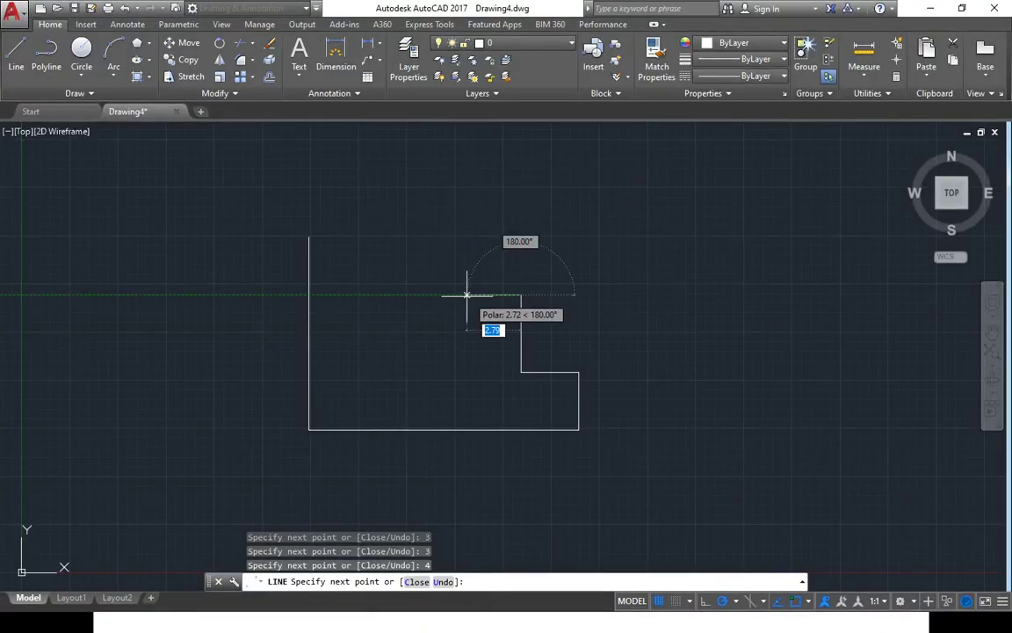
pyautogui.press('Return')
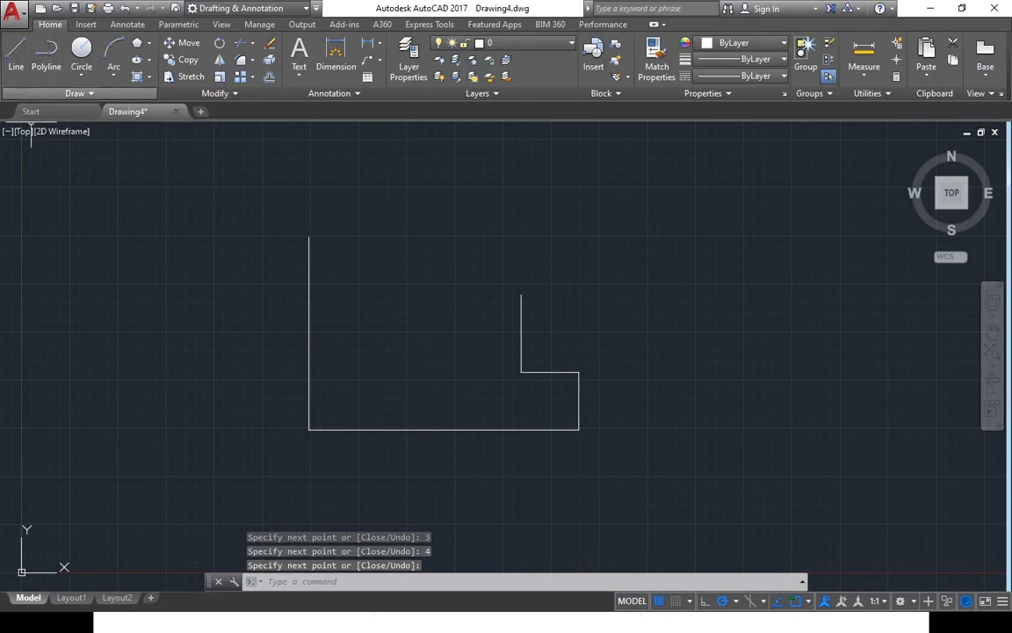
# Step: Draw a line from the upper end of the 10 mm left edge, going 2 mm up and 4 mm right
pyautogui.click(16, 54)
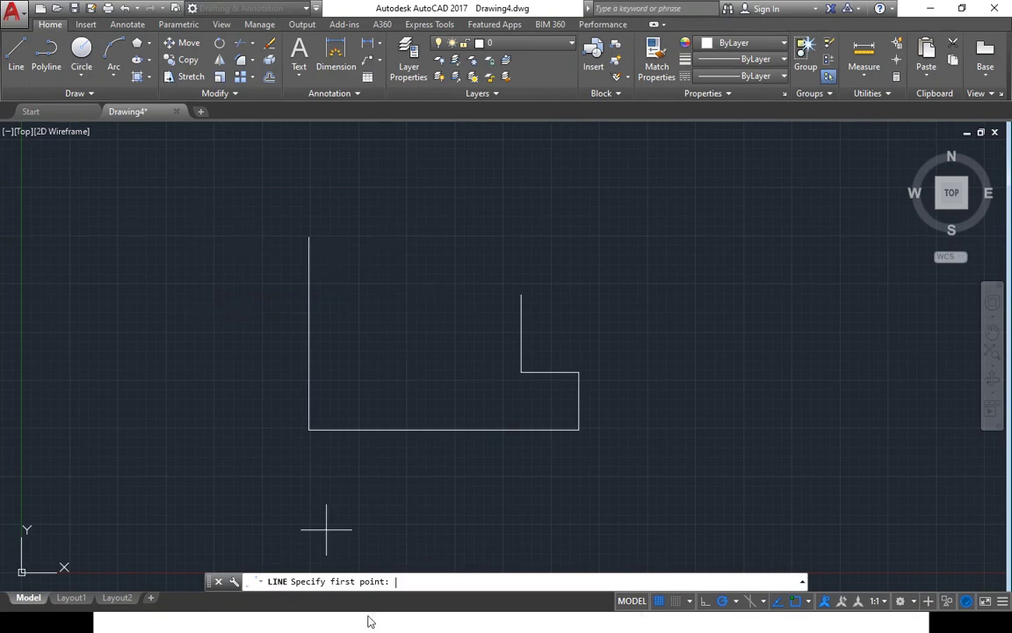
pyautogui.press('super')
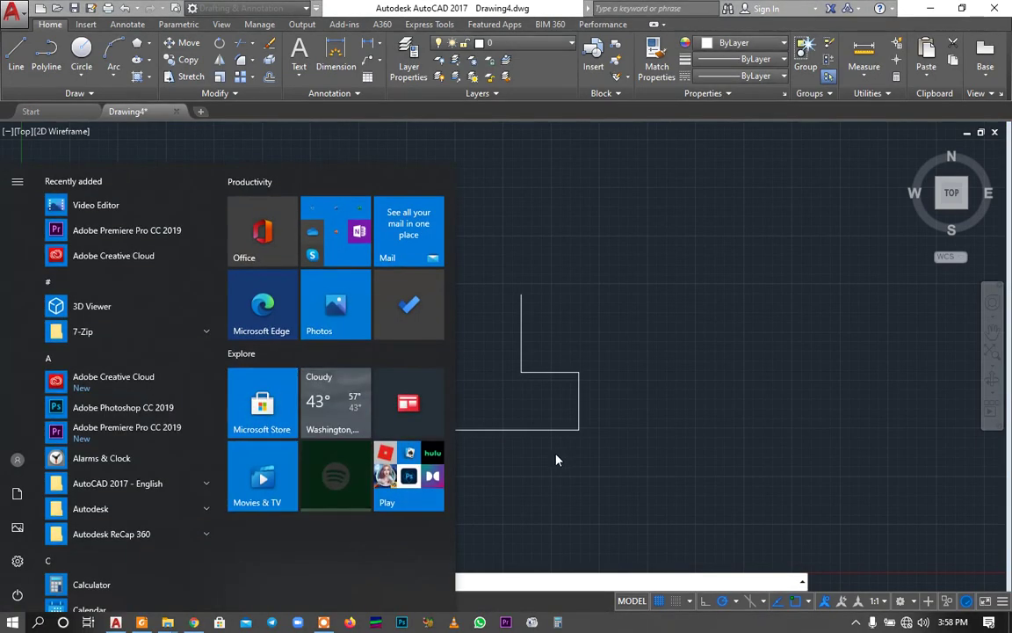
pyautogui.click(556, 458)
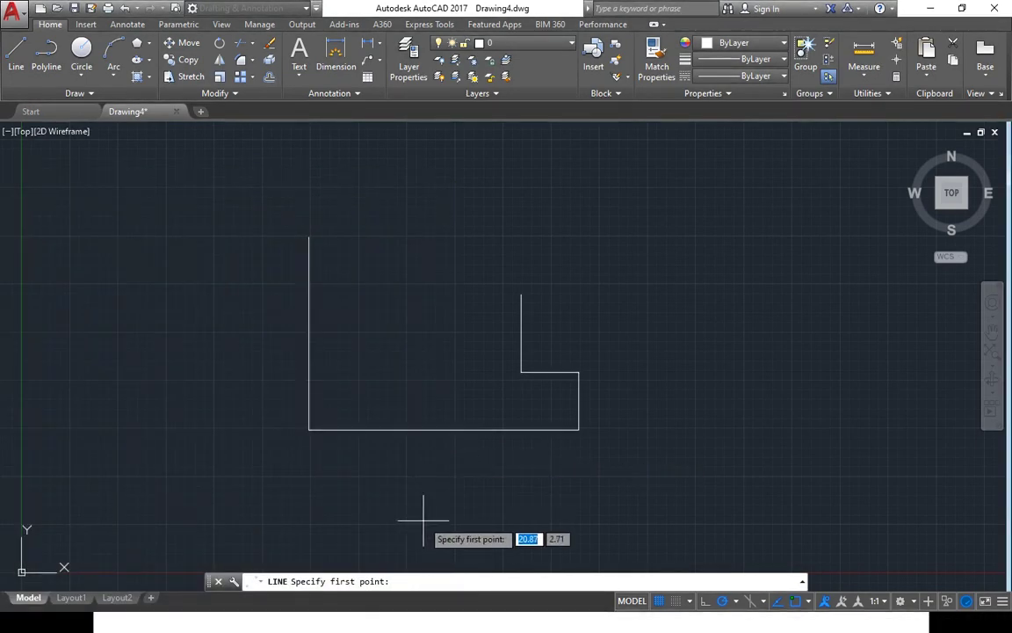
pyautogui.hotkey('alt', 'Tab')
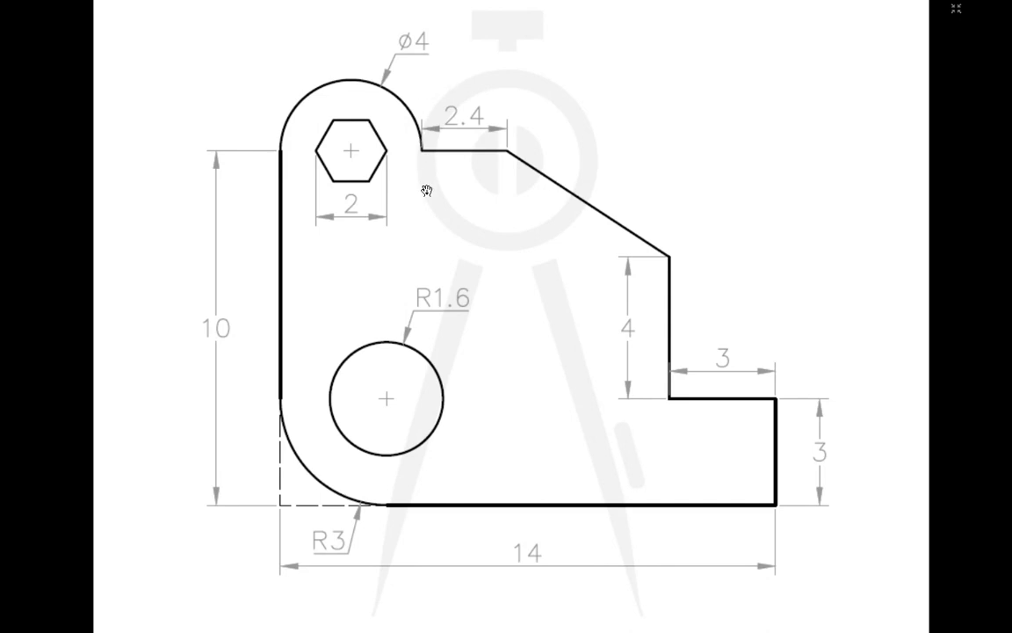
pyautogui.hotkey('alt', 'Tab')
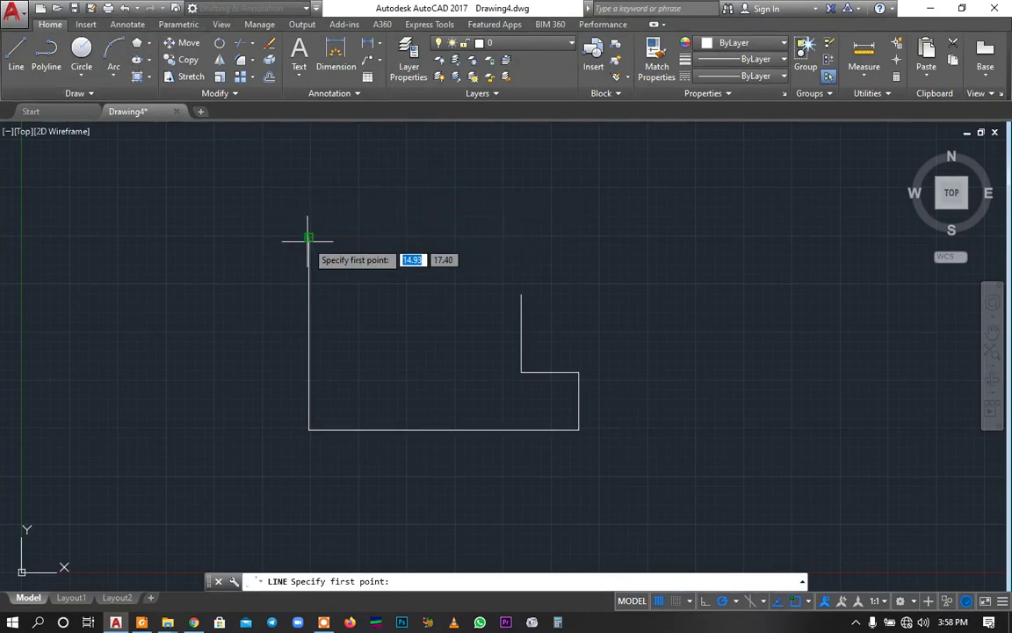
pyautogui.click(308, 238)
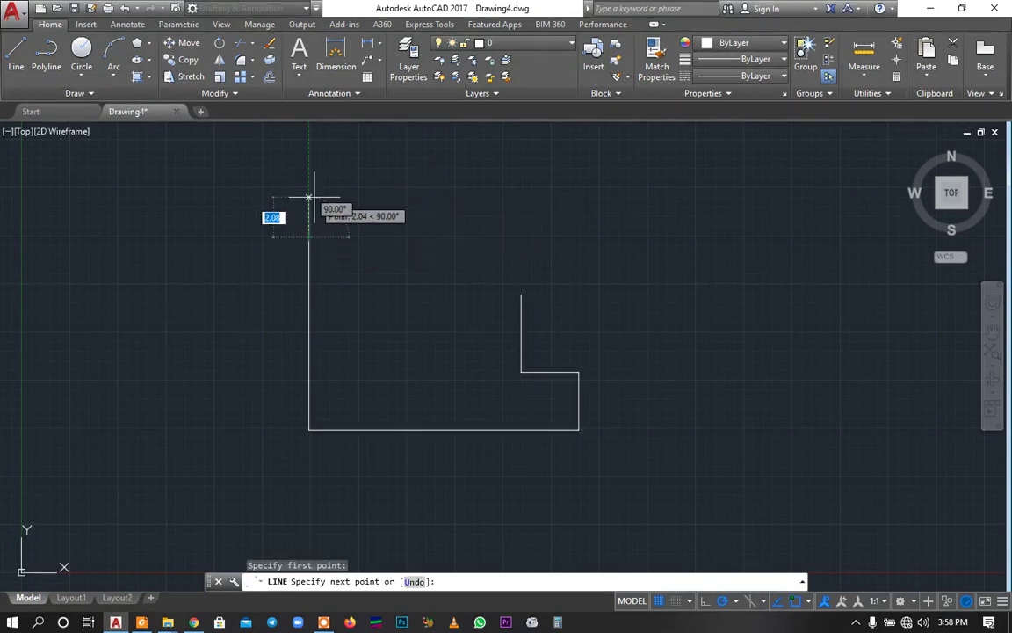
pyautogui.write('2')
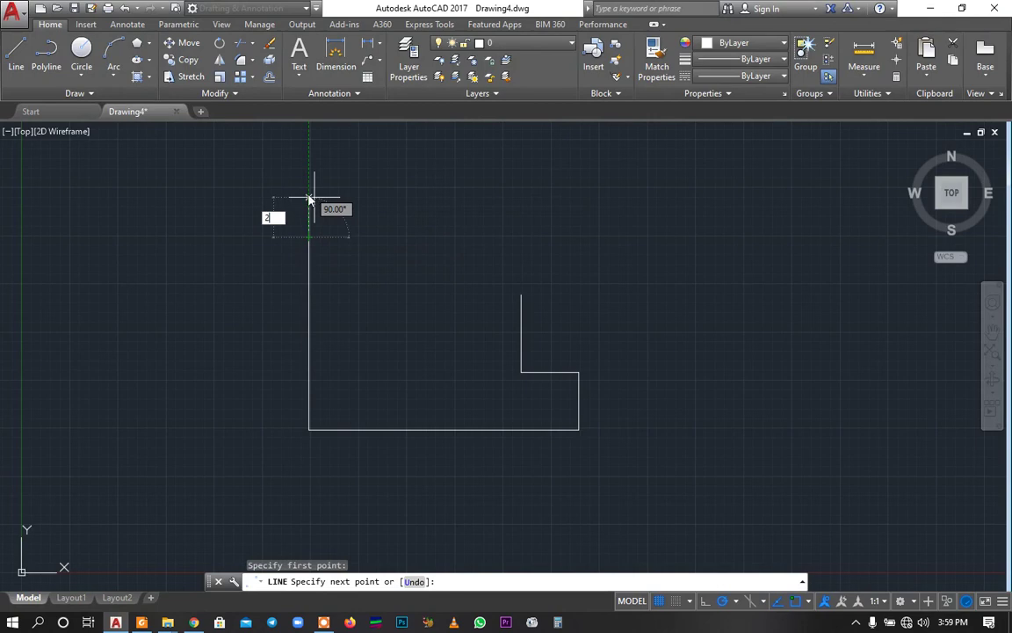
pyautogui.press('Return')
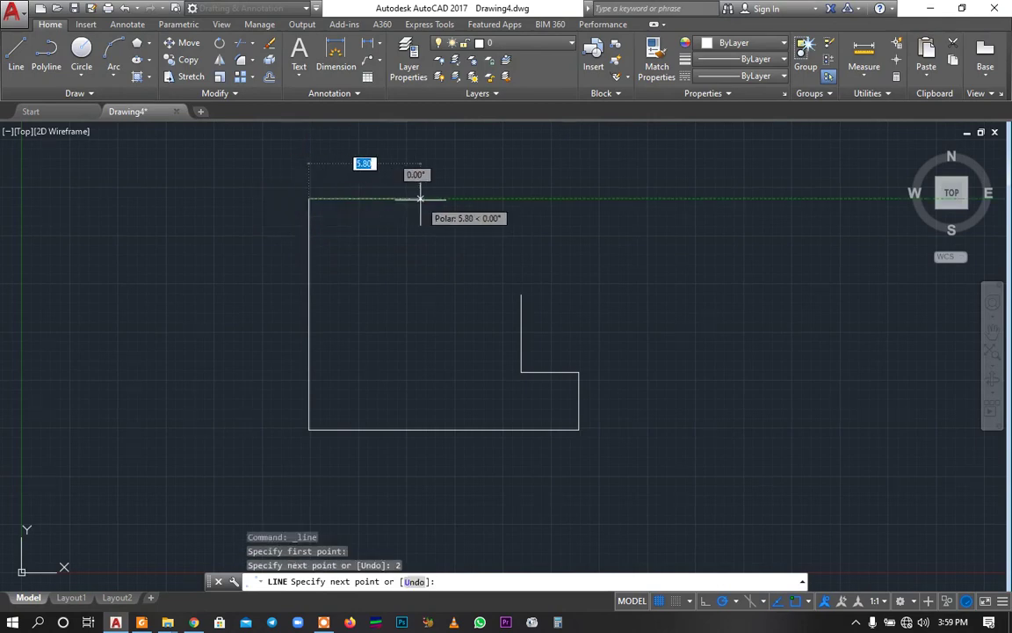
pyautogui.write('4')
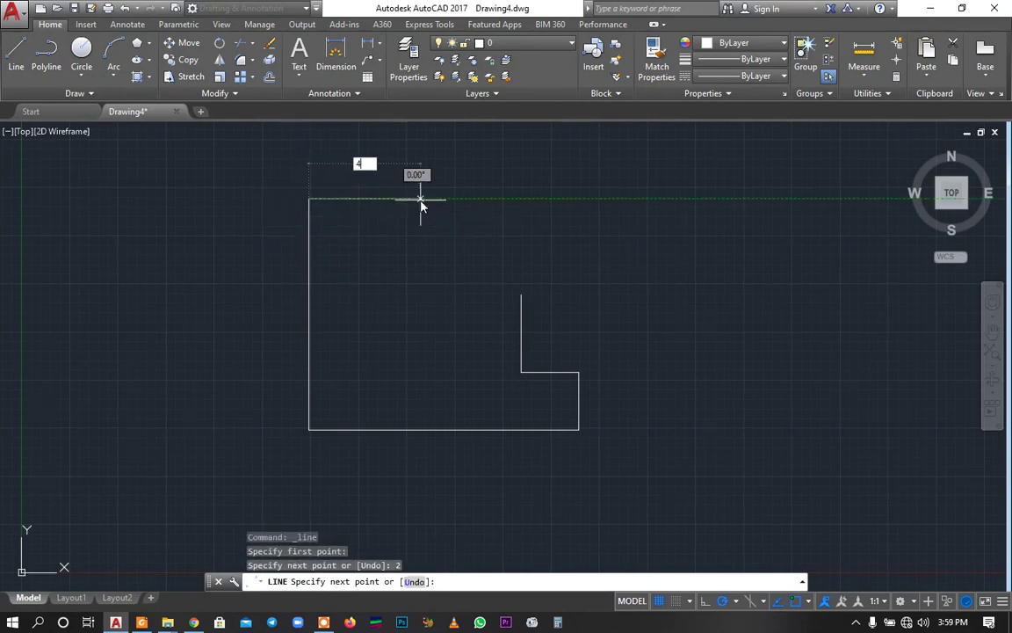
pyautogui.press('Return')
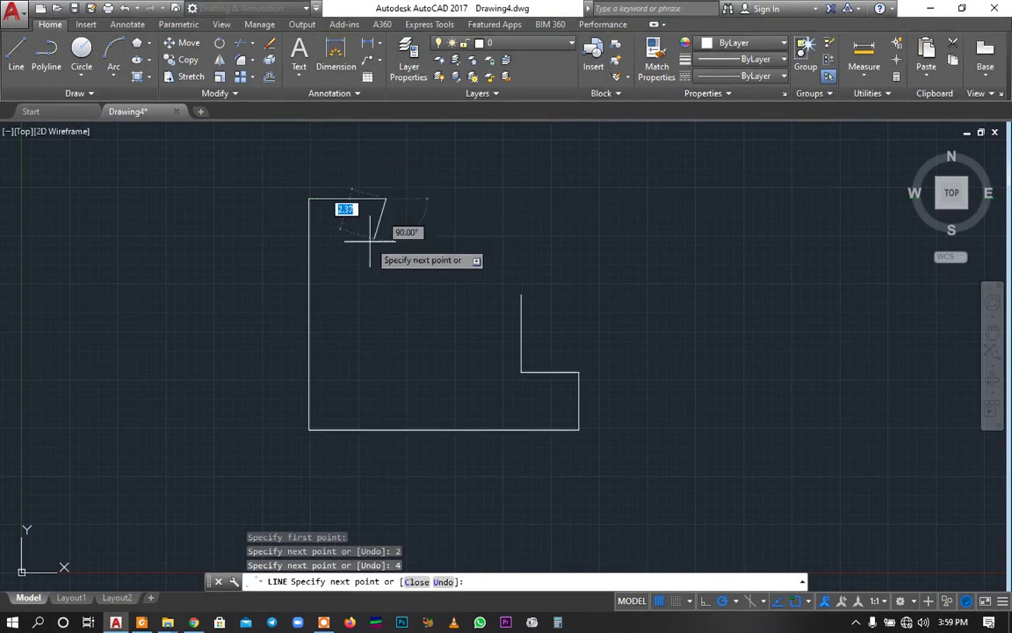
# Step: Continue the line from the 4 mm top segment with segments 2 mm down and 2.4 mm right
pyautogui.write('2')
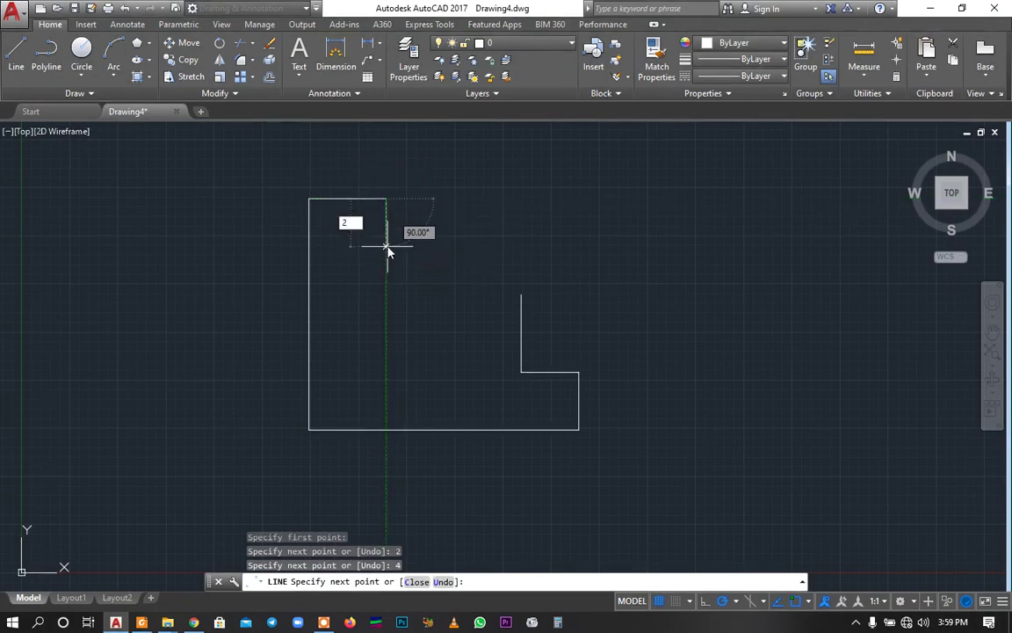
pyautogui.press('Return')
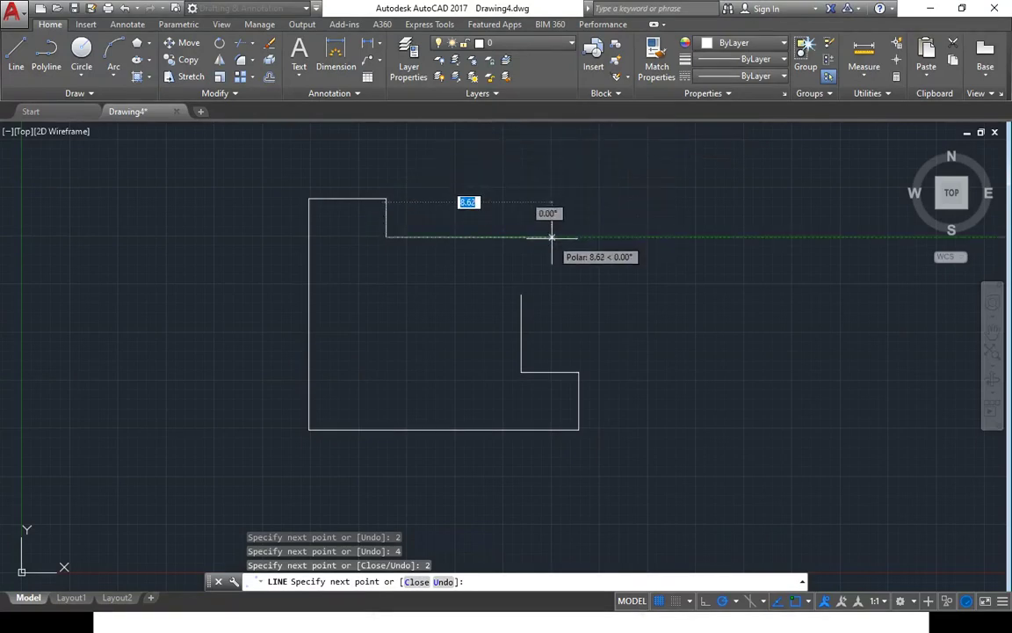
pyautogui.write('2')
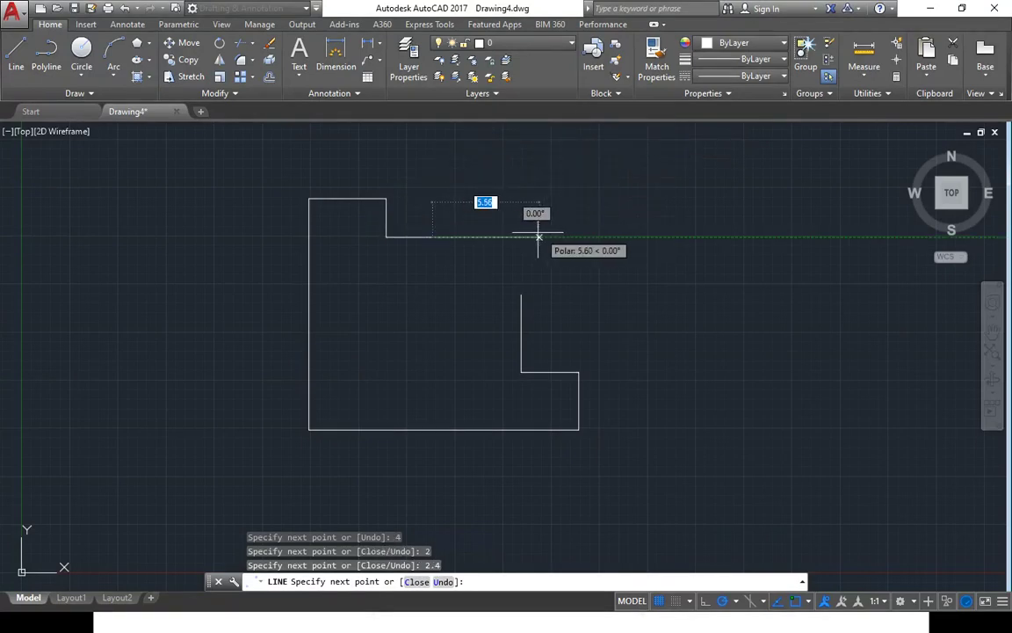
# Step: End the current line and join the free end of the 2.4 mm segment to the upper end of the 4 mm vertical edge
pyautogui.press('Return')
pyautogui.press('Return')
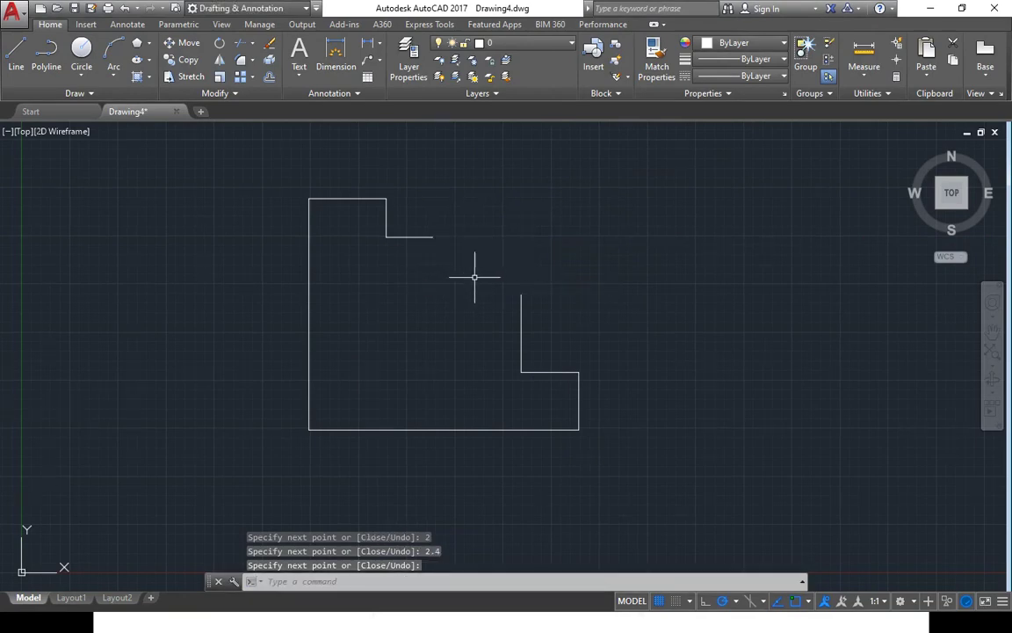
pyautogui.click(16, 54)
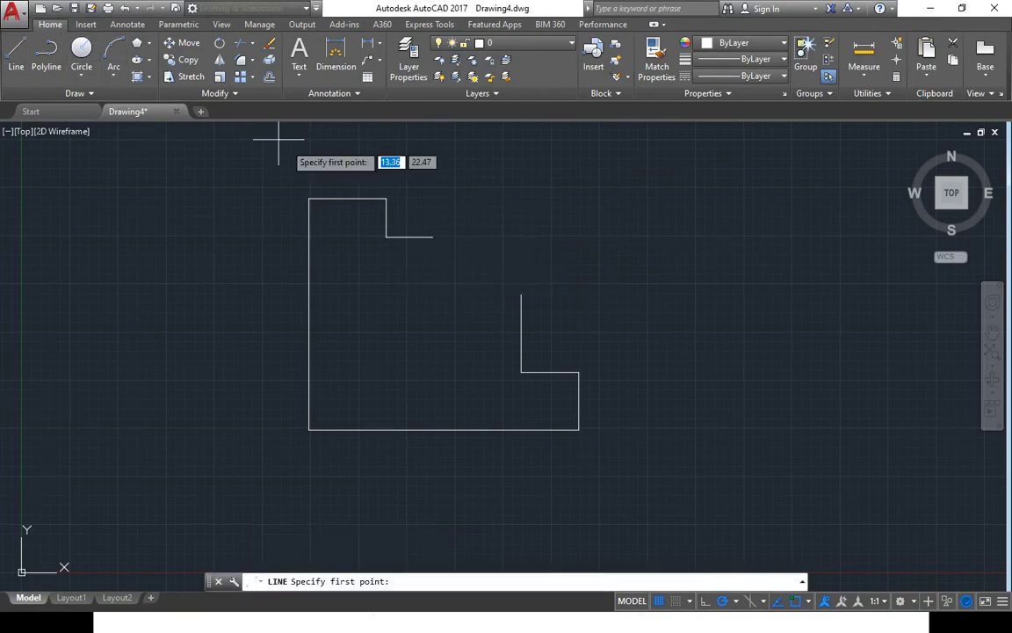
pyautogui.click(433, 236)
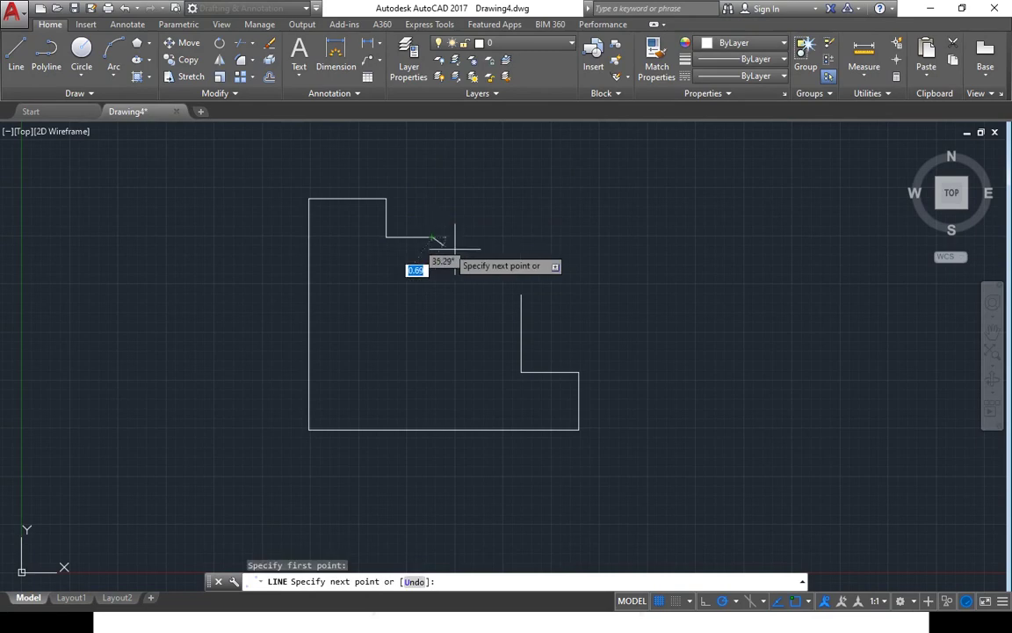
pyautogui.click(521, 295)
pyautogui.press('Return')
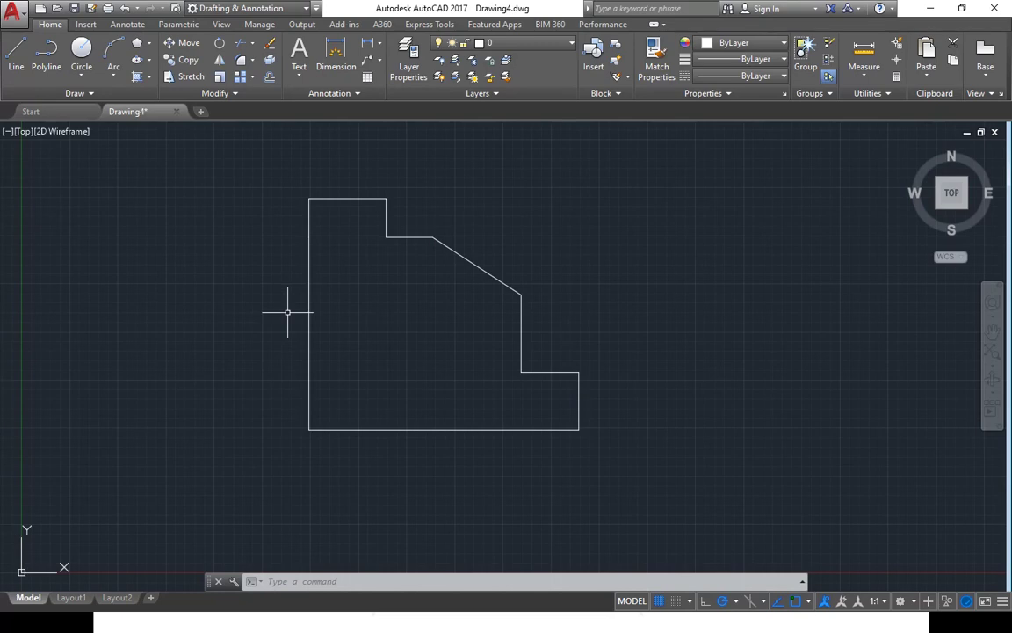
# Step: Fillet the outline's upper-left corner between the short vertical edge and the 4 mm top edge with a 2 mm radius
pyautogui.click(241, 66)
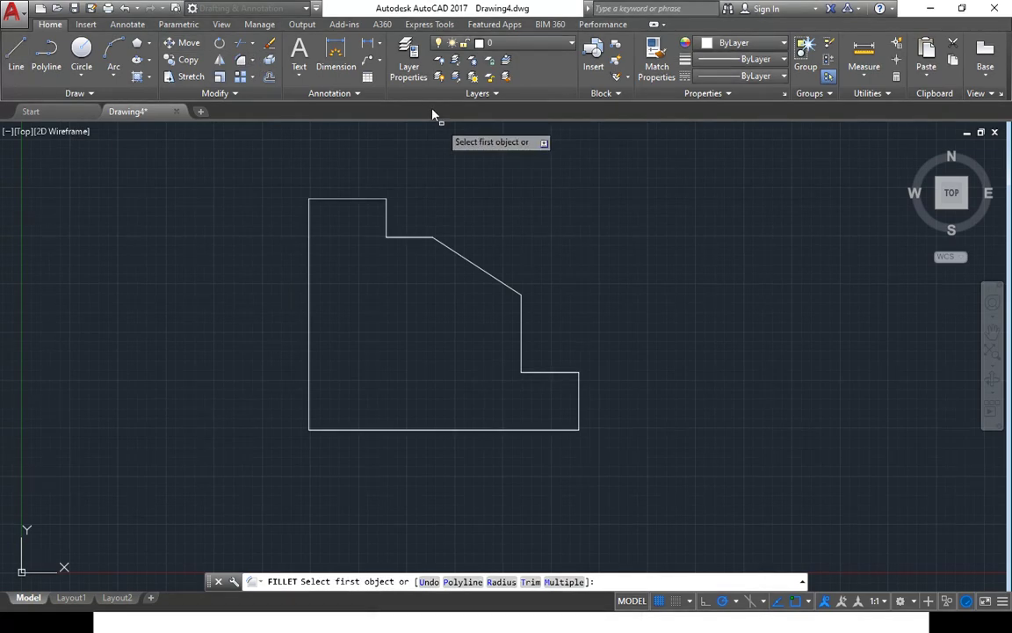
pyautogui.click(245, 64)
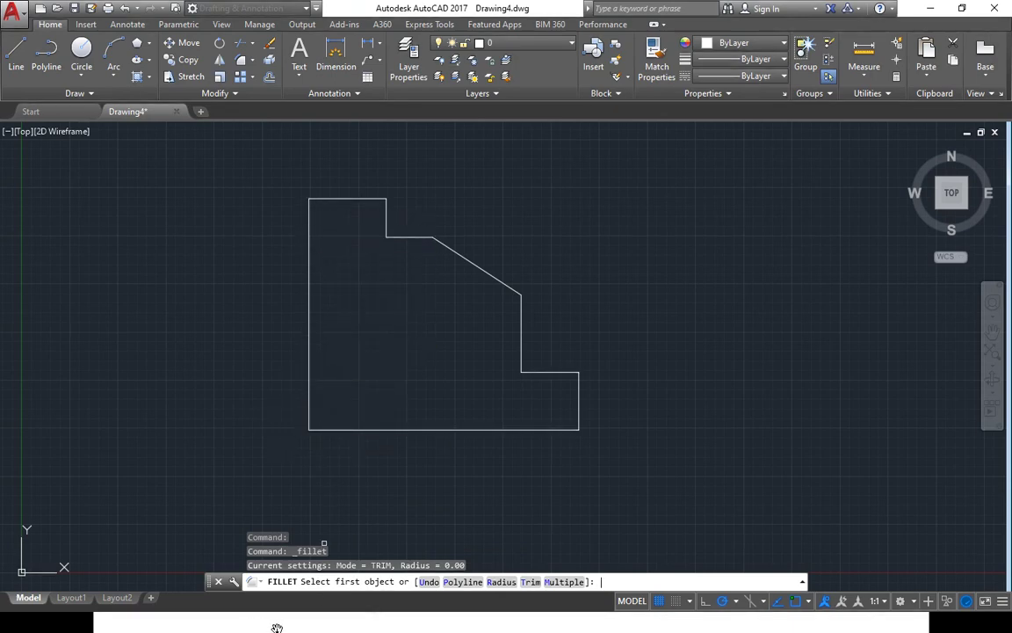
pyautogui.press('super')
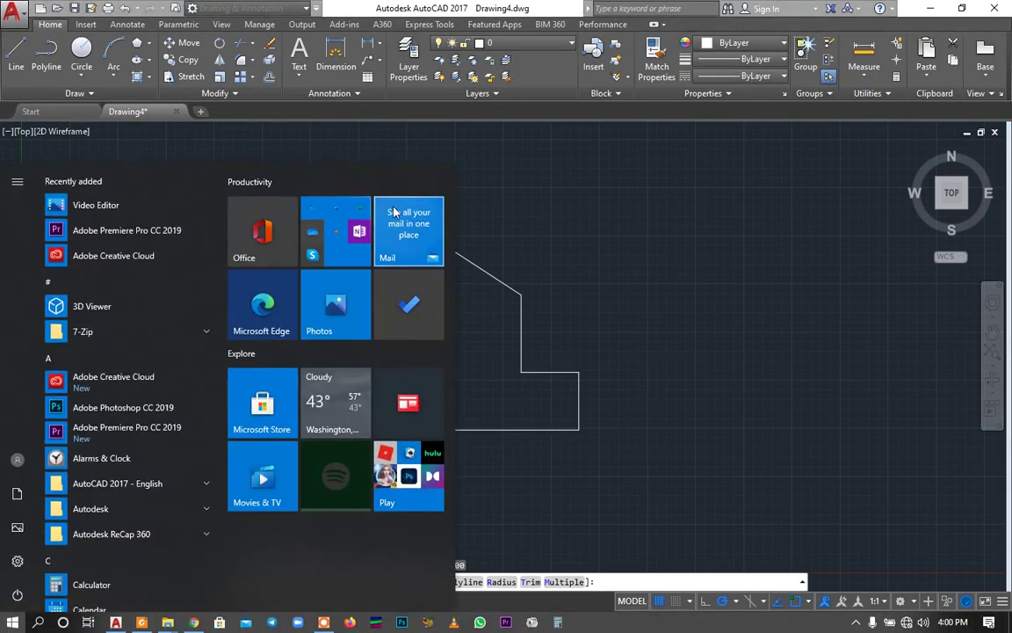
pyautogui.press('super')
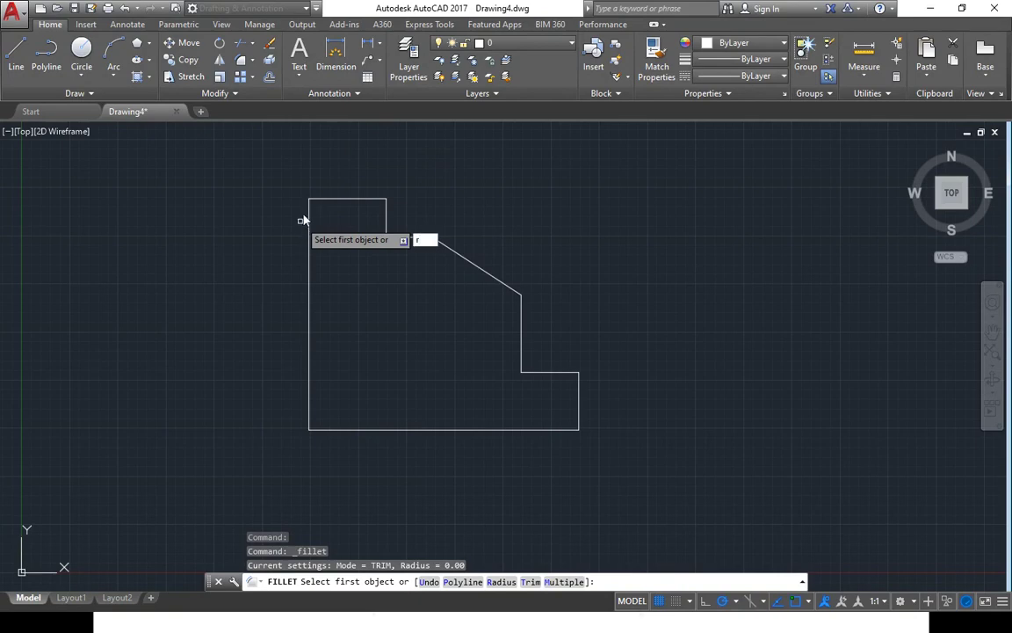
pyautogui.press('Return')
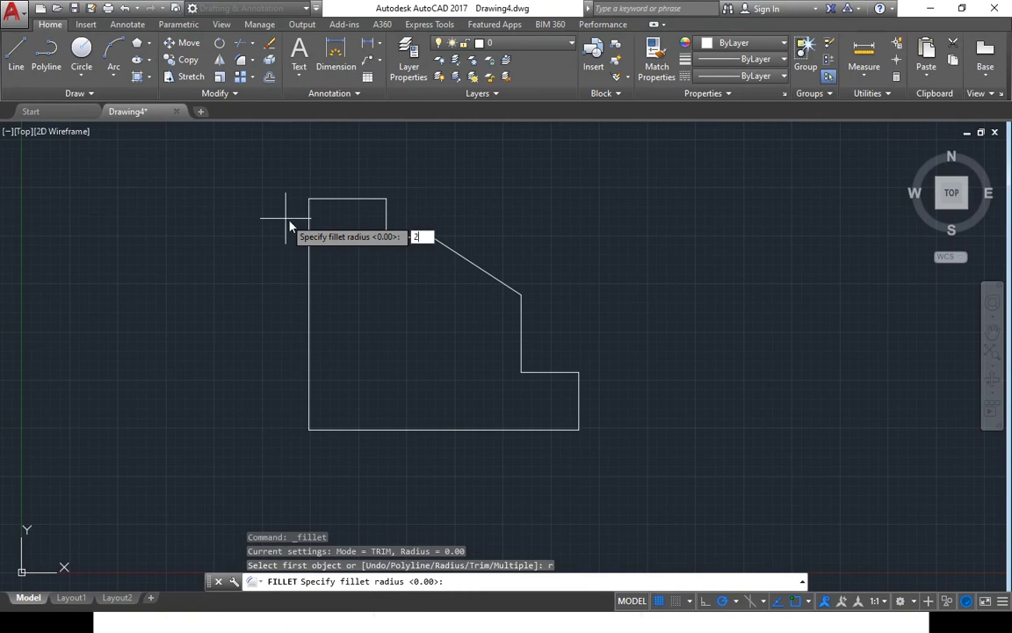
pyautogui.press('Return')
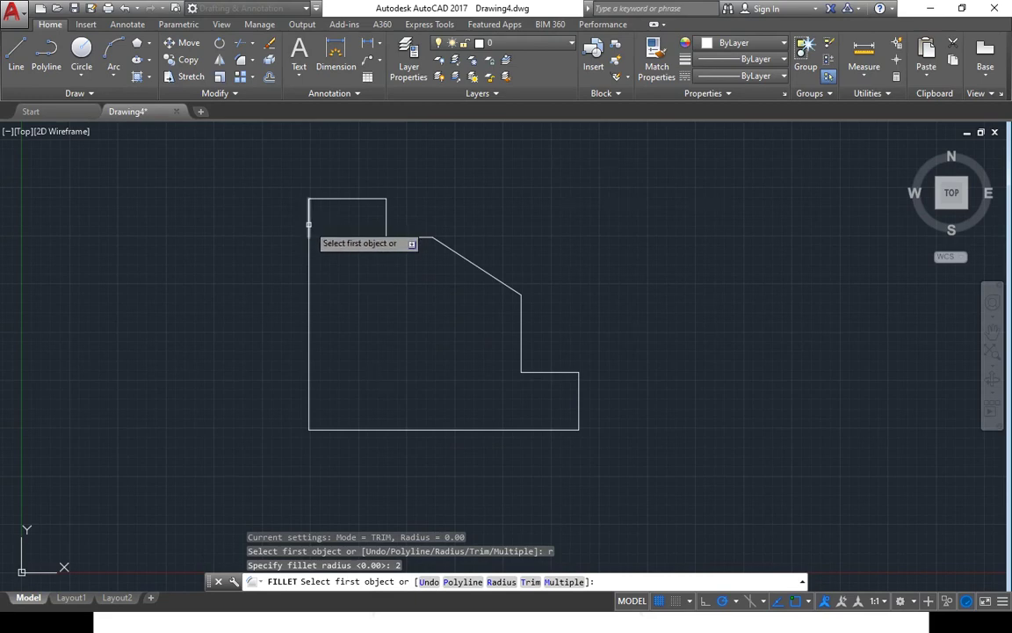
pyautogui.click(309, 225)
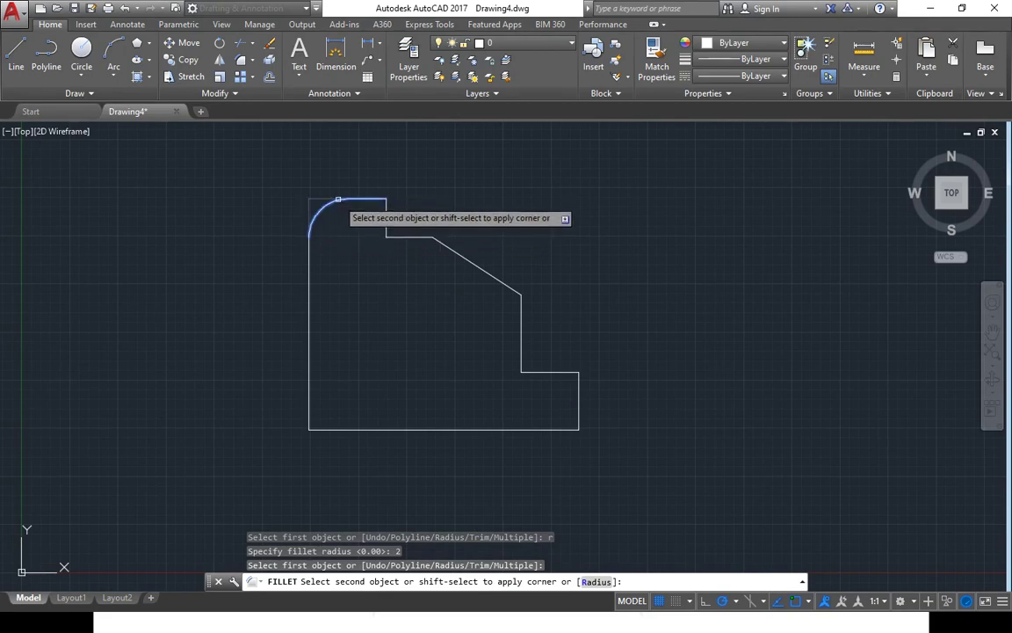
pyautogui.click(338, 200)
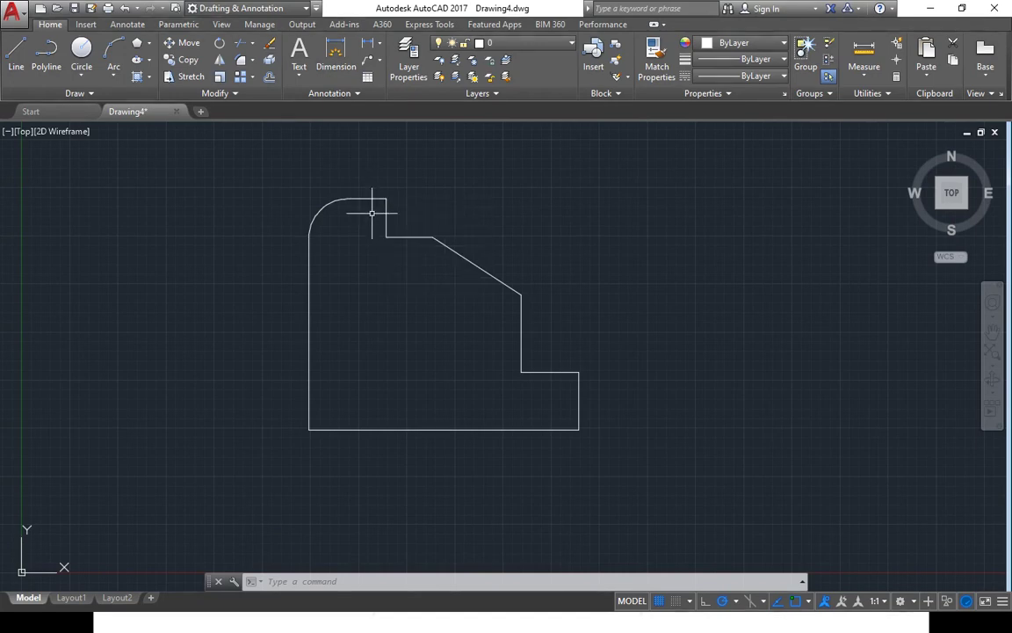
# Step: Fillet the corner between the top edge and the 2 mm vertical edge on its right, using the same radius
pyautogui.write('f')
pyautogui.press('Return')
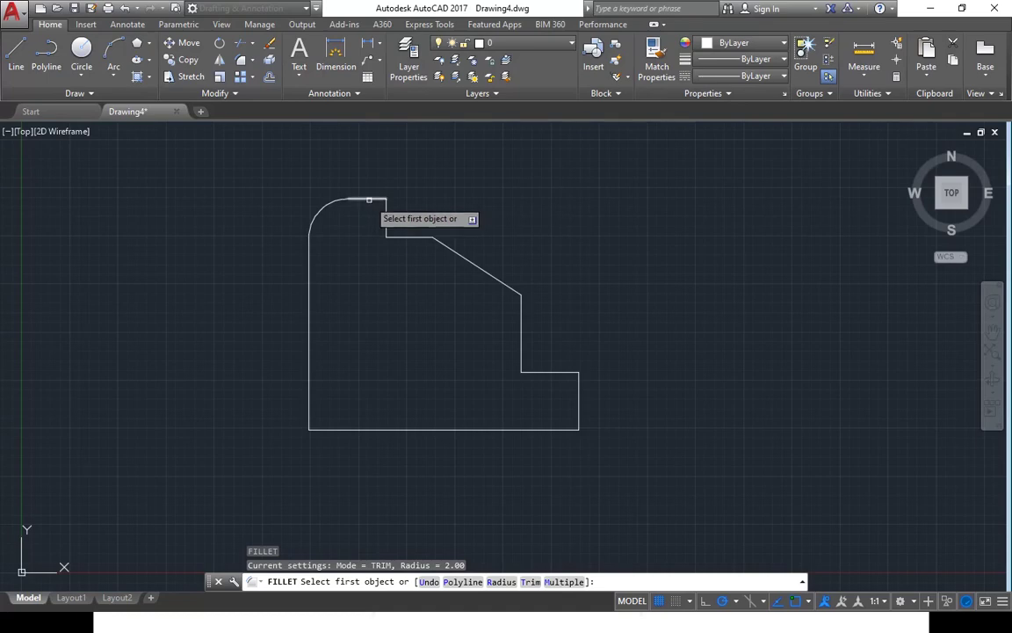
pyautogui.click(369, 200)
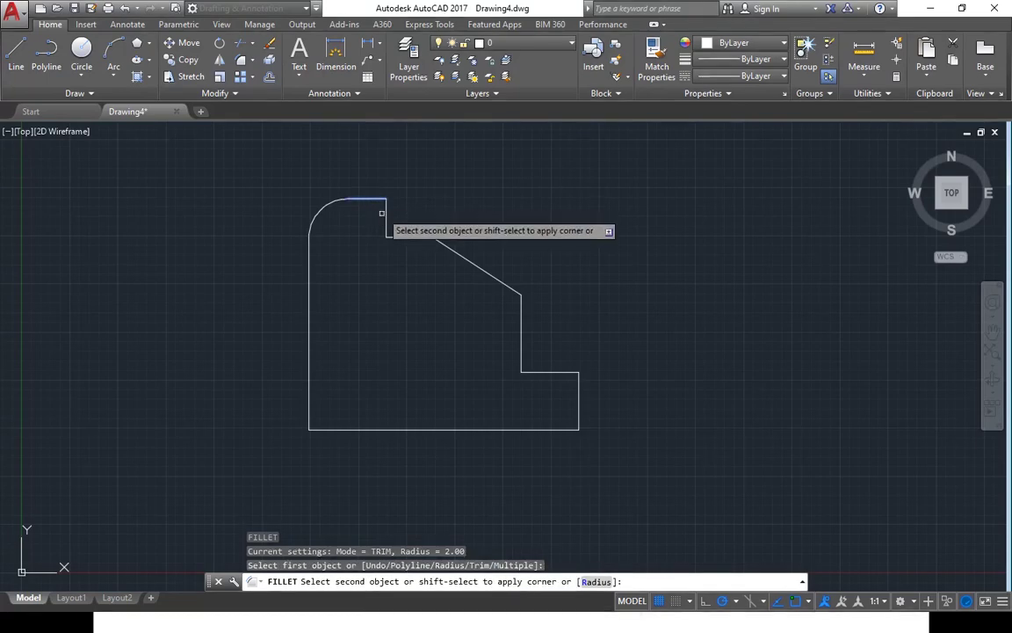
pyautogui.click(385, 222)
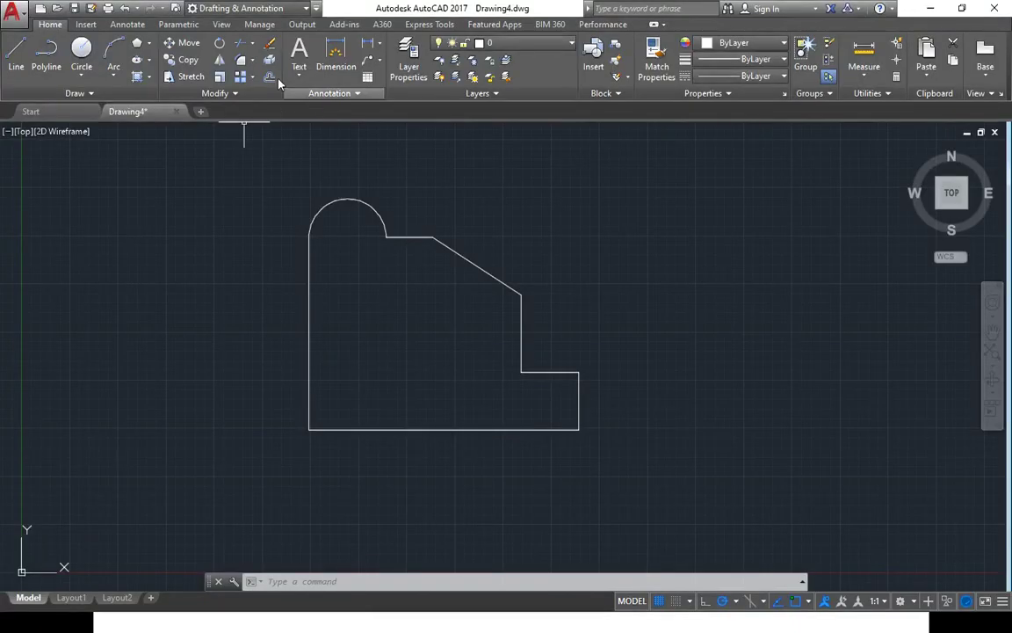
# Step: Fillet the outline's lower-left corner between the left edge and the bottom edge with a 3 mm radius
pyautogui.click(239, 62)
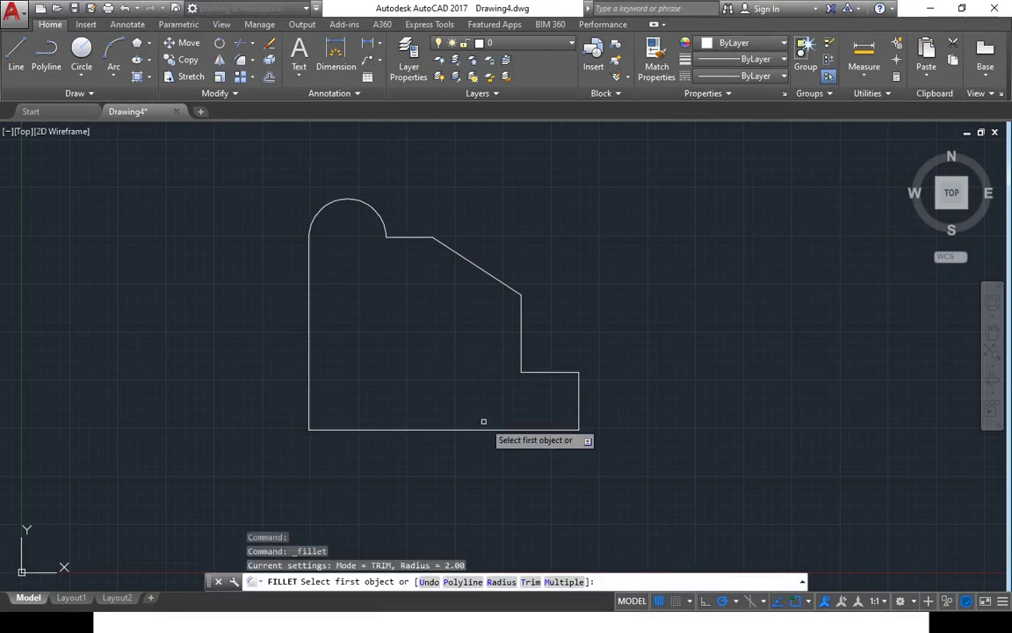
pyautogui.write('r')
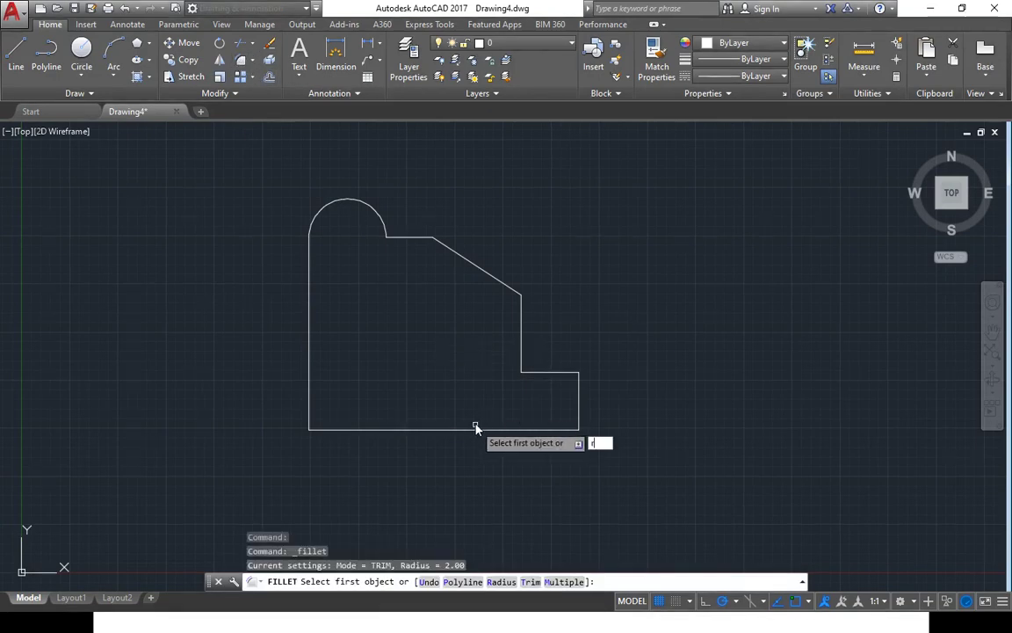
pyautogui.press('Return')
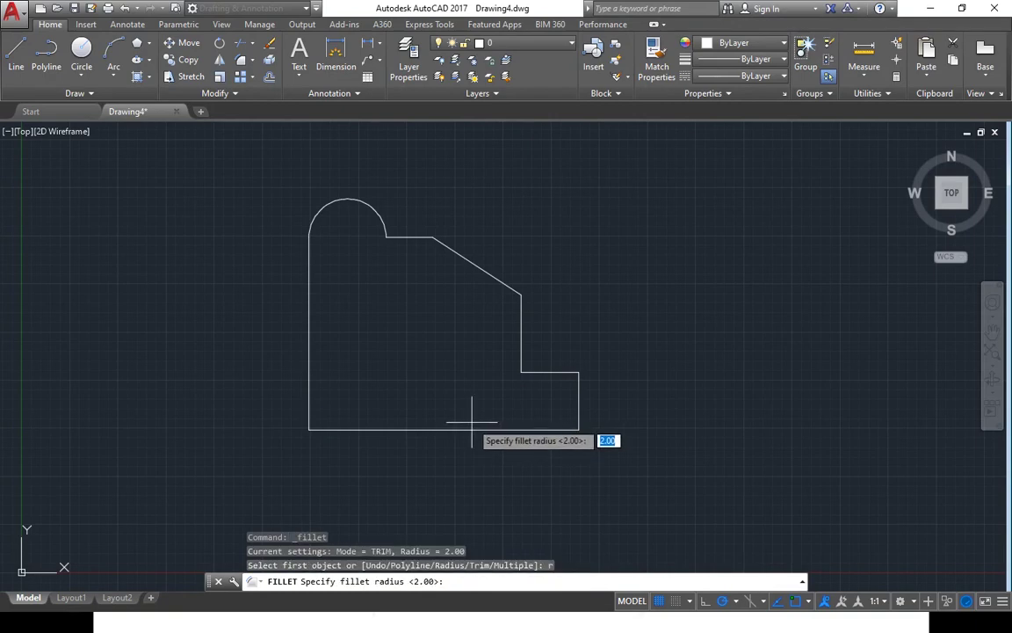
pyautogui.press('Return')
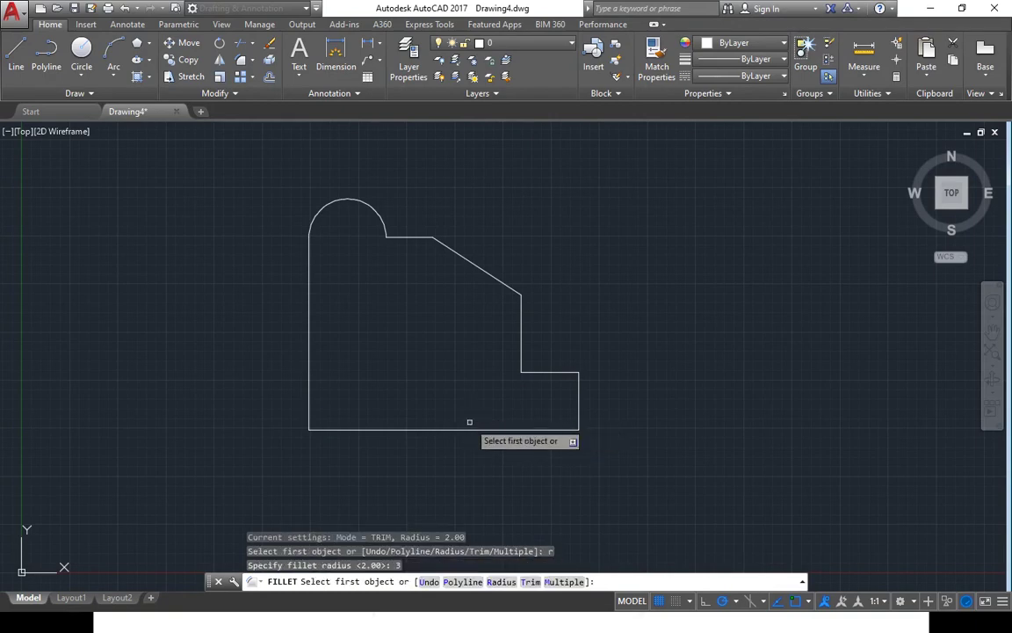
pyautogui.click(308, 402)
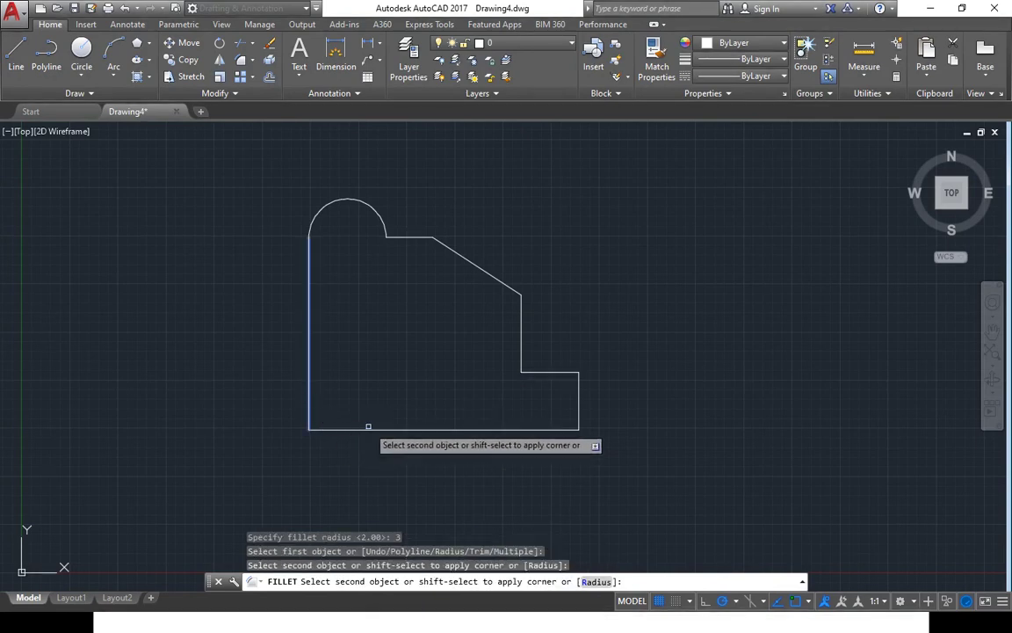
pyautogui.click(368, 429)
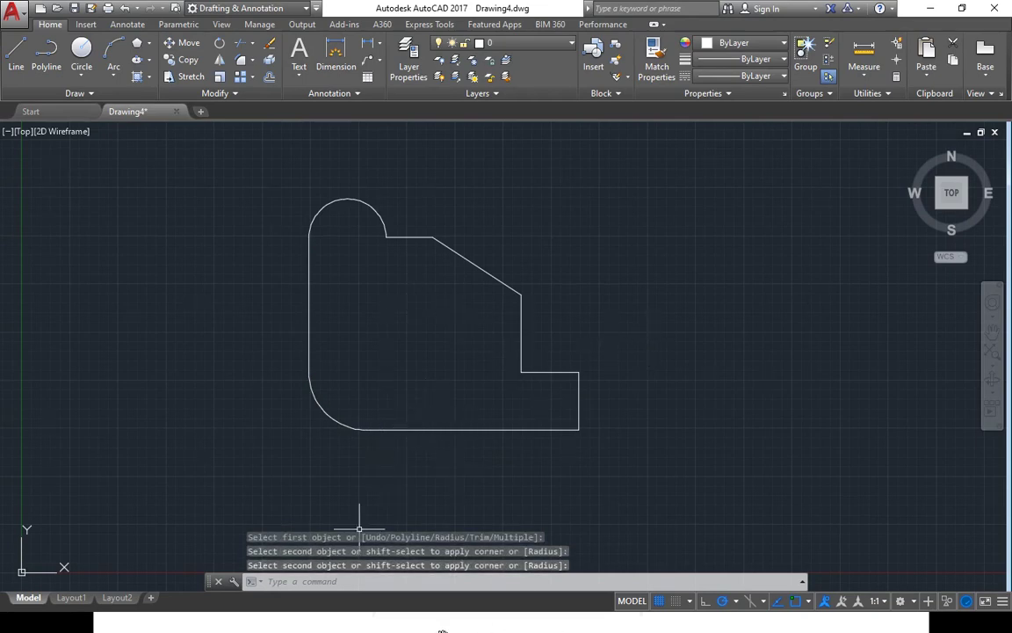
# Step: Consult the reference image and draw a circle of radius 1.6 mm centred on the lower-left fillet's centre point
pyautogui.click(356, 567)
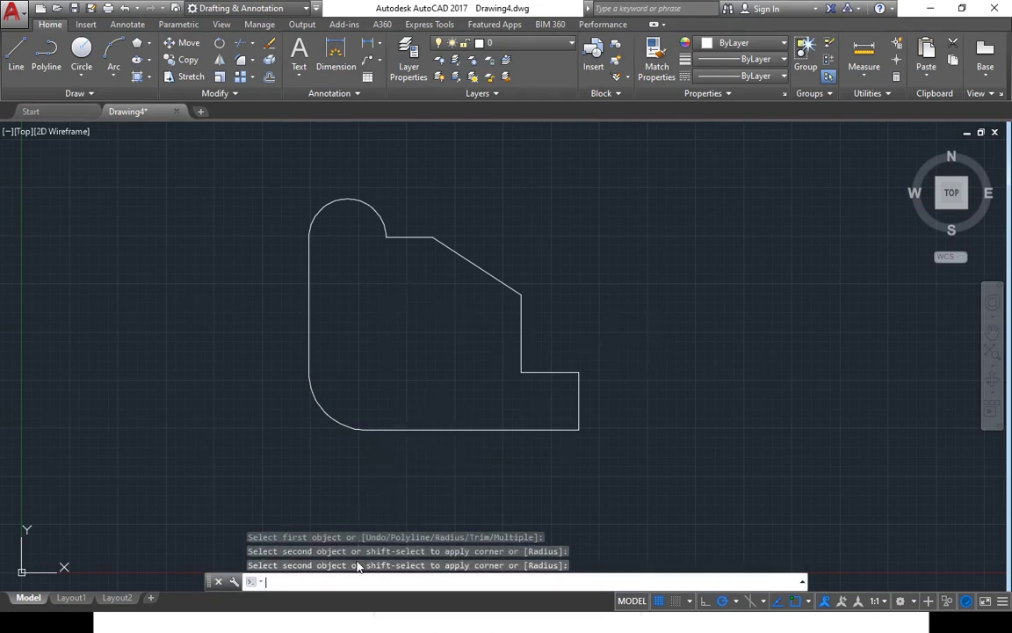
pyautogui.press('super')
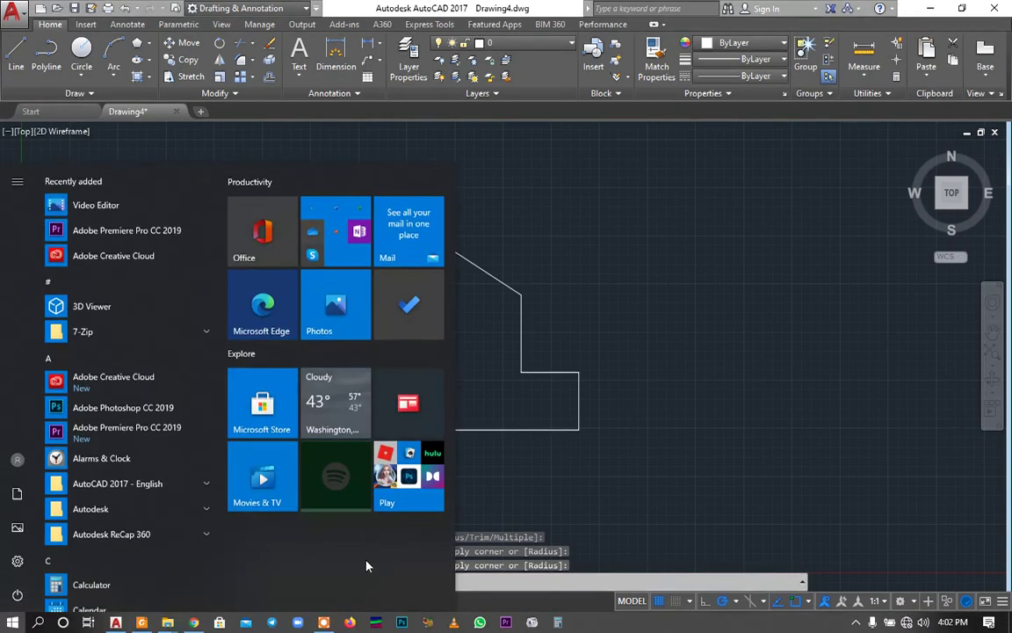
pyautogui.press('super')
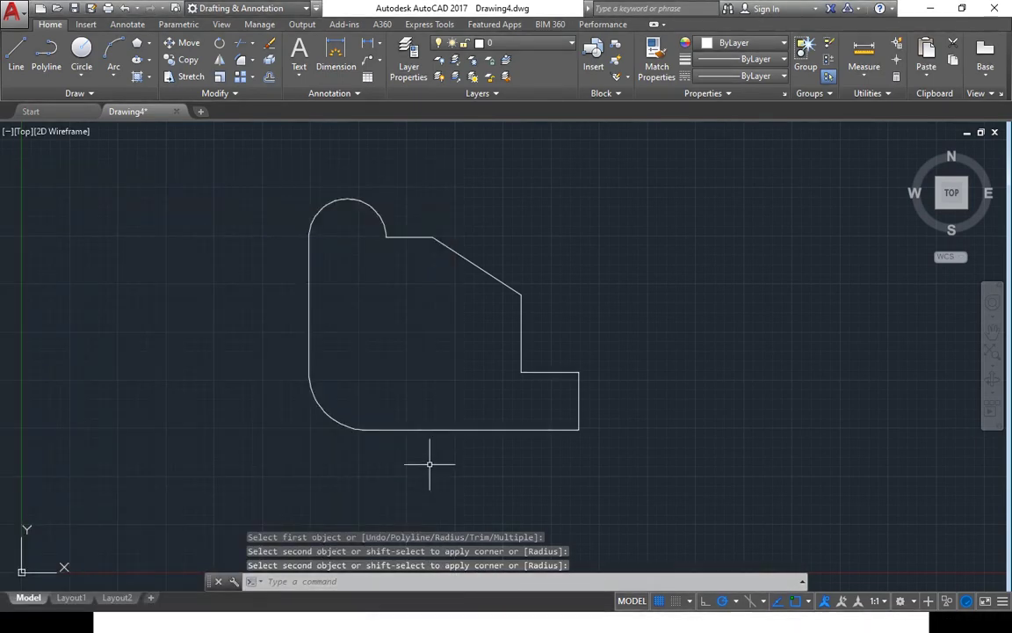
pyautogui.click(394, 572)
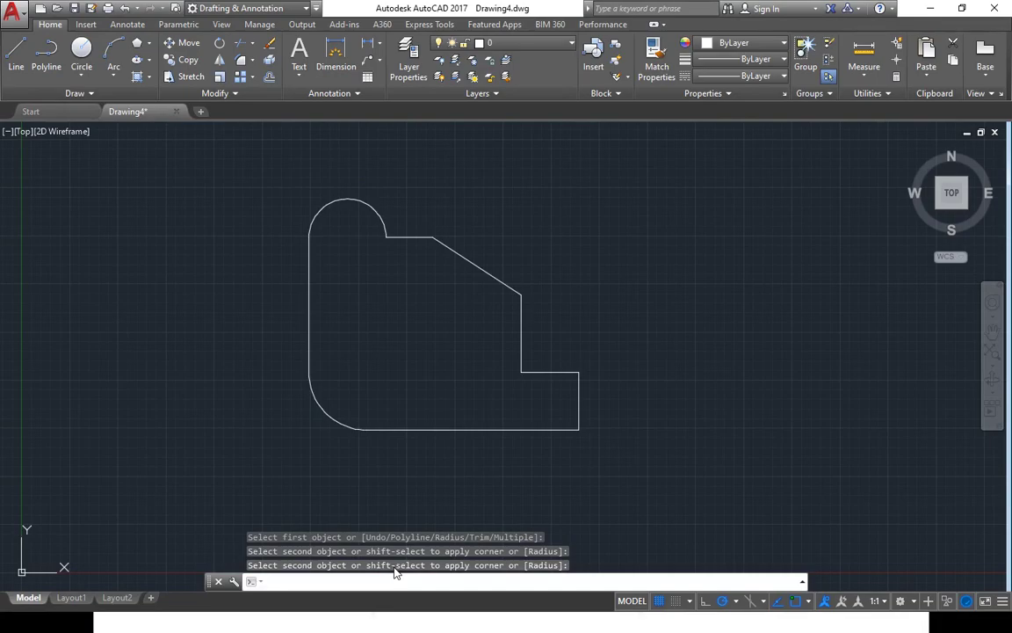
pyautogui.hotkey('alt', 'Tab')
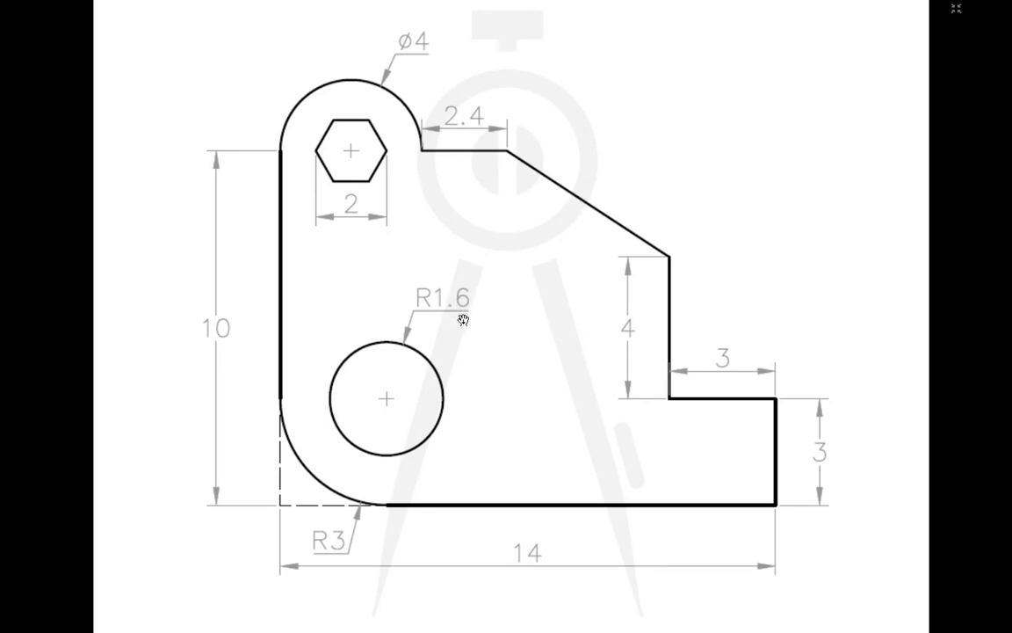
pyautogui.hotkey('alt', 'Tab')
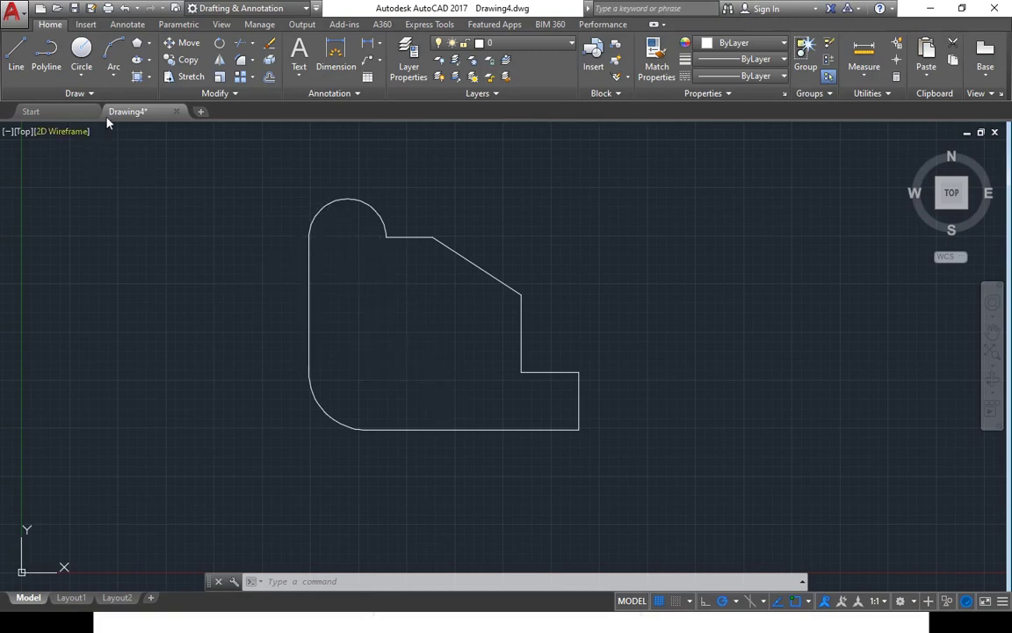
pyautogui.click(81, 51)
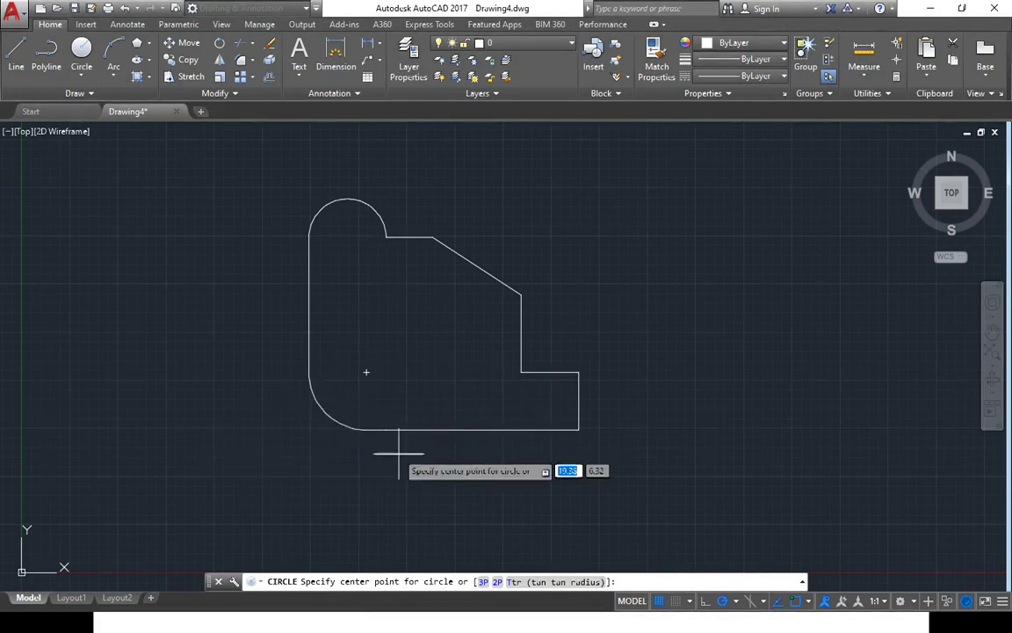
pyautogui.click(366, 372)
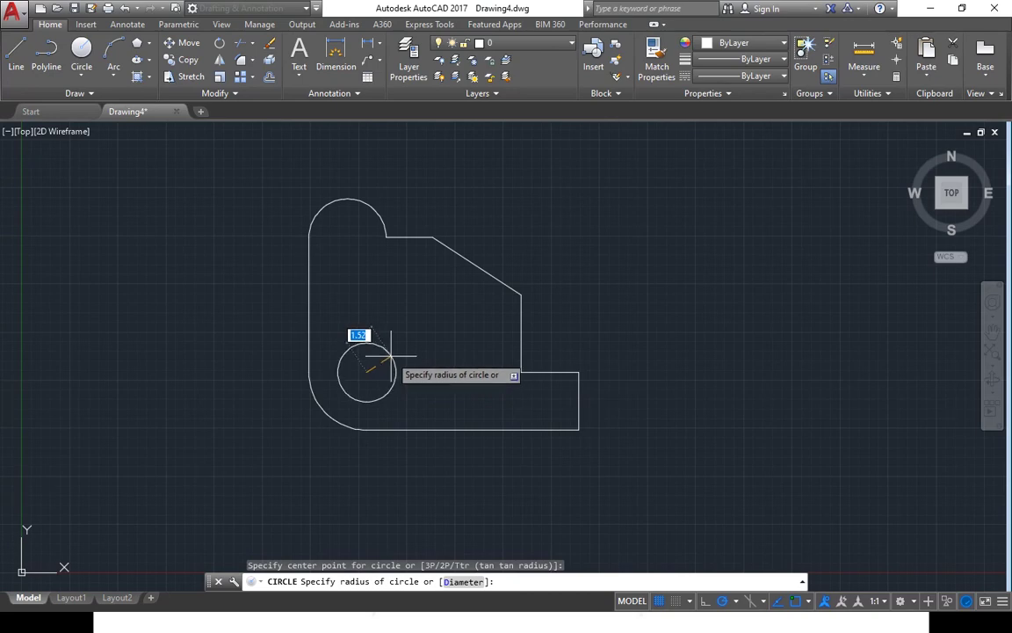
pyautogui.write('1.6')
pyautogui.press('Return')
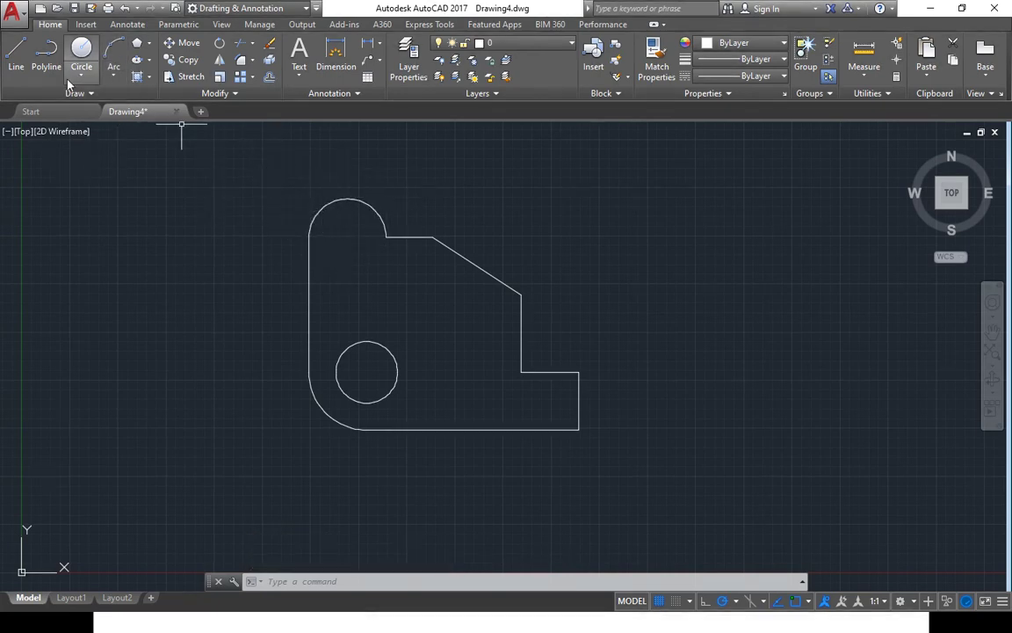
# Step: Consult the reference image and draw a six-sided polygon inscribed in a 1 mm radius circle, centred on the top arc's centre point
pyautogui.click(150, 47)
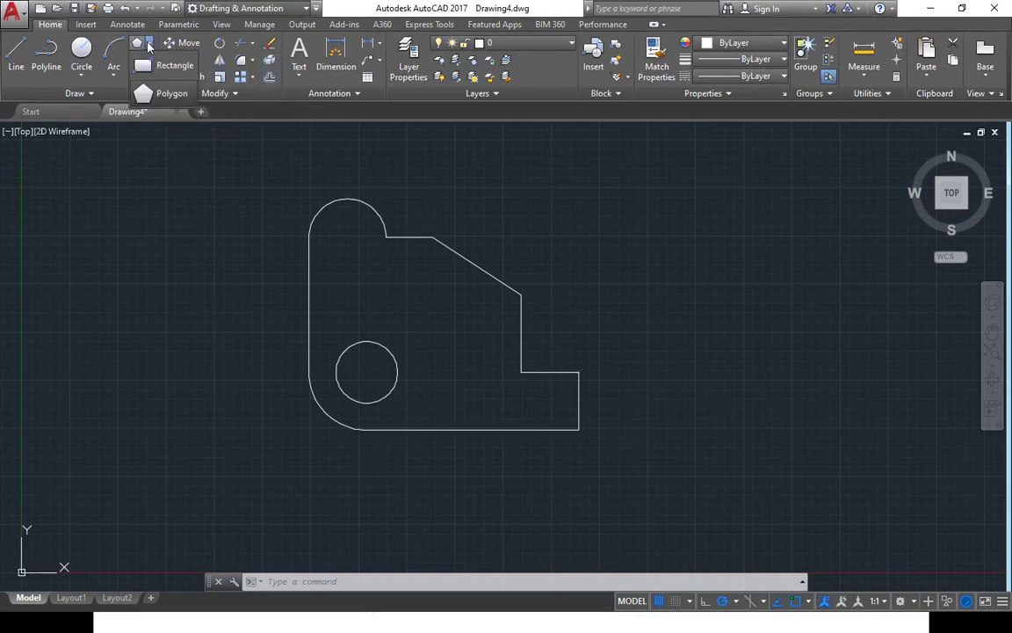
pyautogui.click(160, 97)
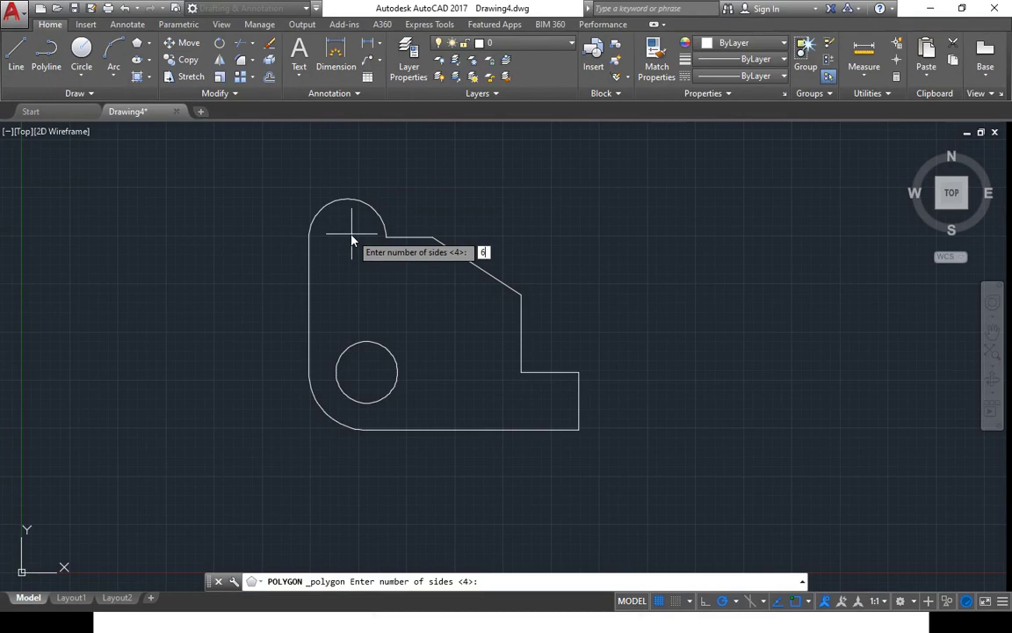
pyautogui.press('Return')
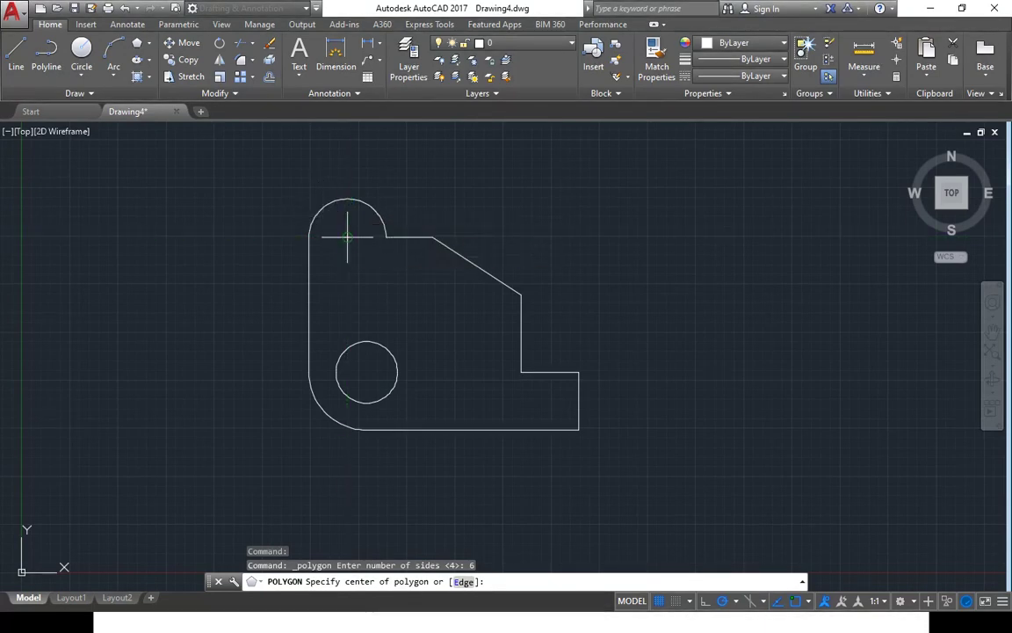
pyautogui.click(348, 237)
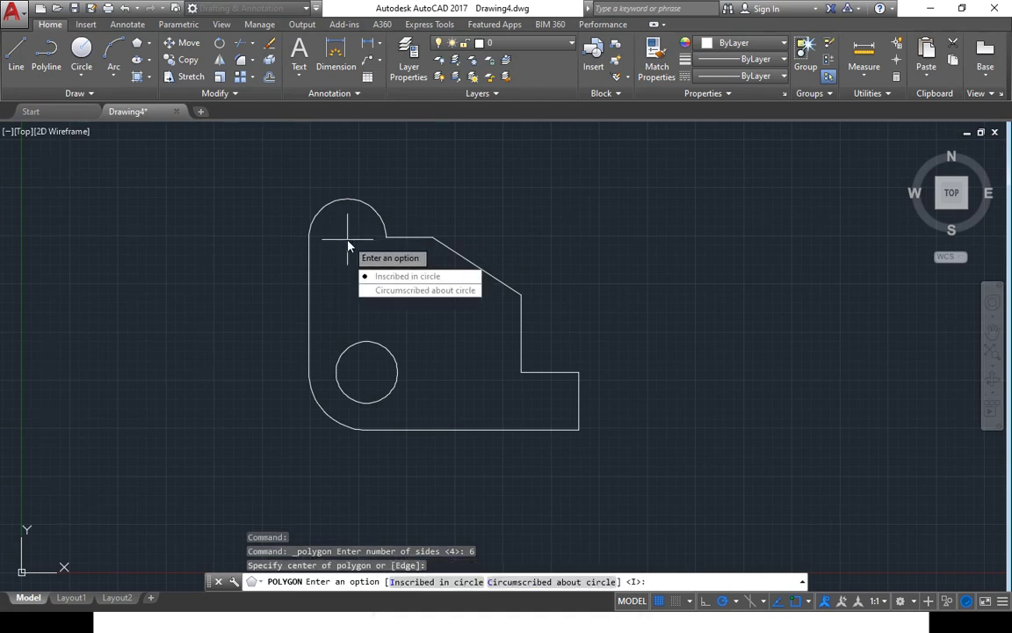
pyautogui.press('Return')
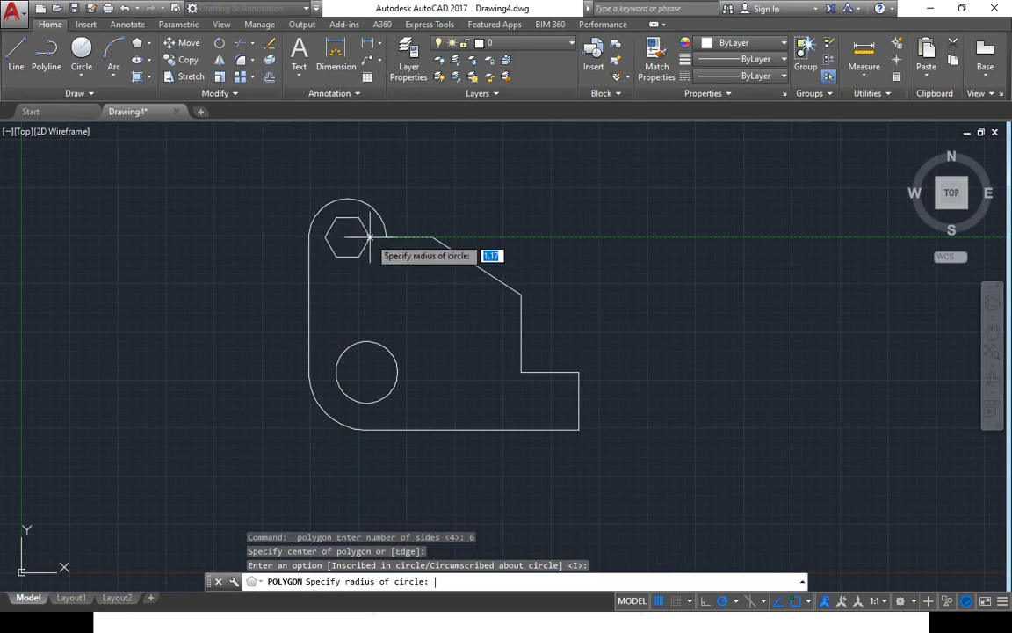
pyautogui.hotkey('alt', 'Tab')
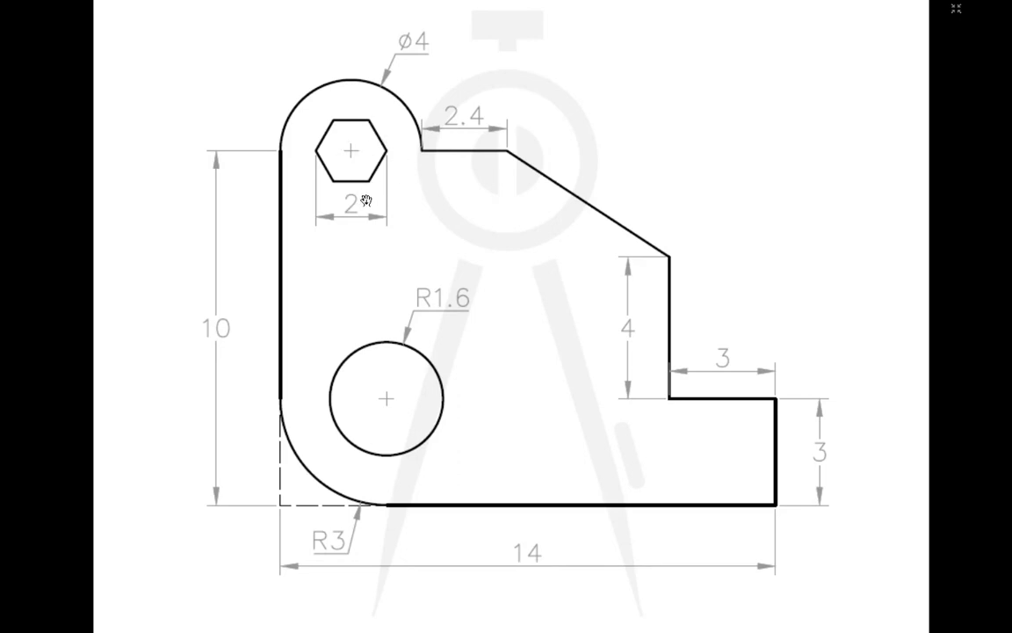
pyautogui.hotkey('alt', 'Tab')
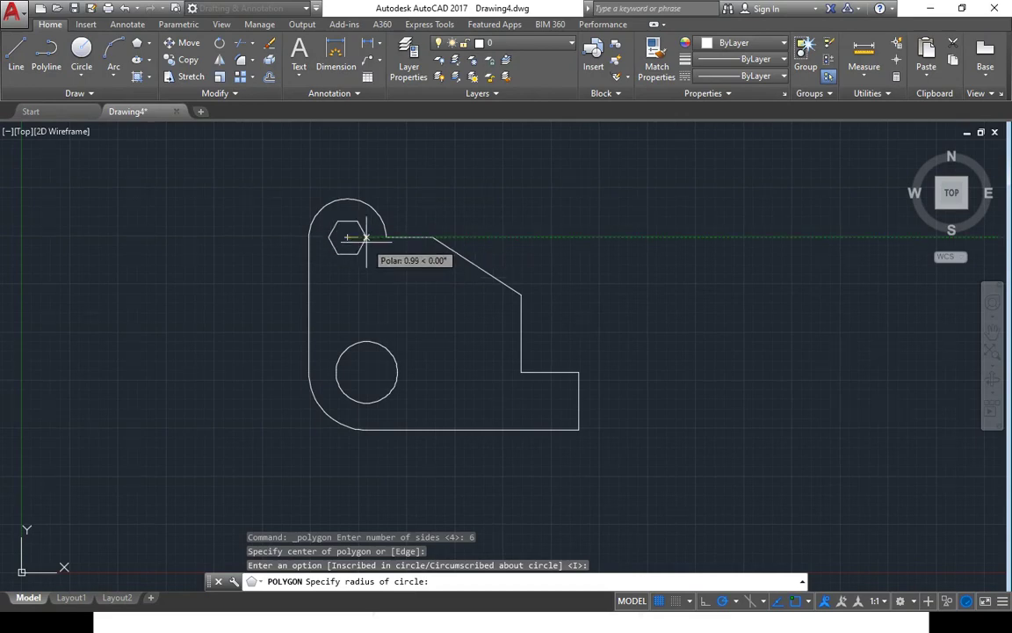
pyautogui.write('1')
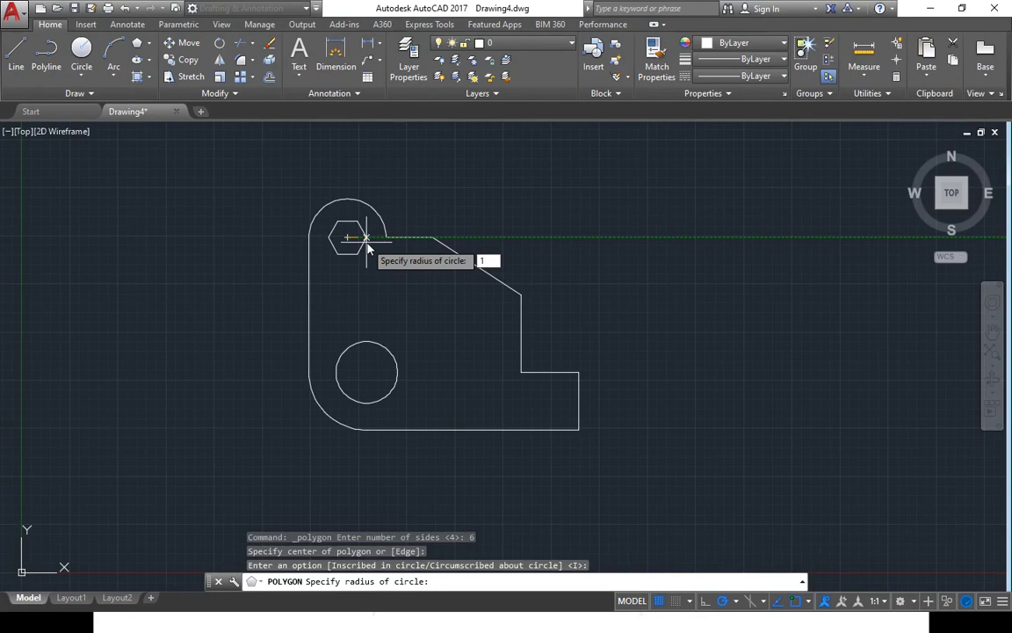
pyautogui.press('Return')
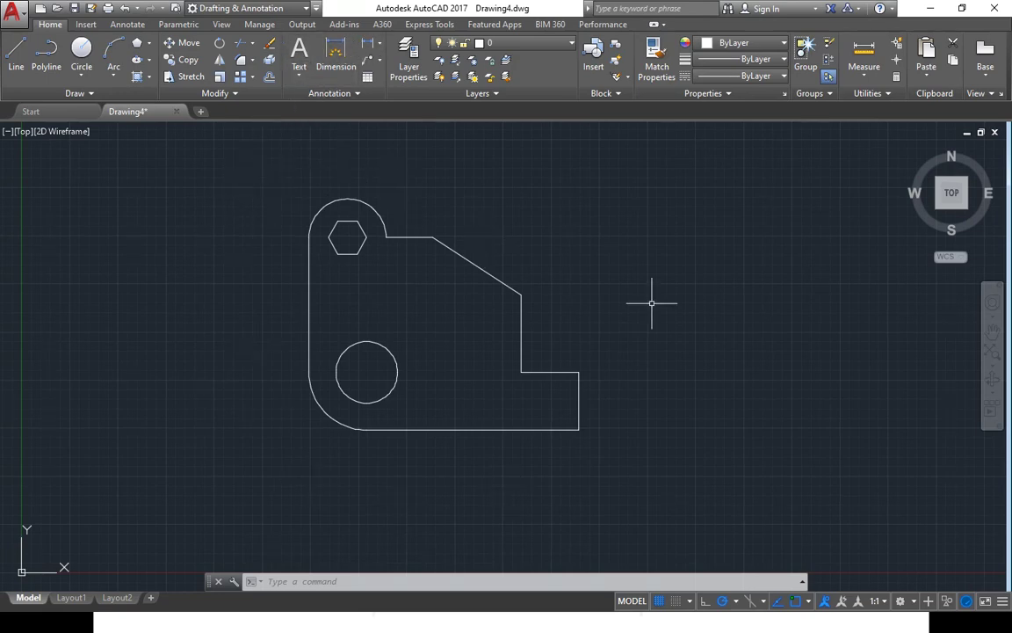
# Step: Create a new dimension style named harmtedy, based on Standard and used for all dimensions
pyautogui.click(347, 67)
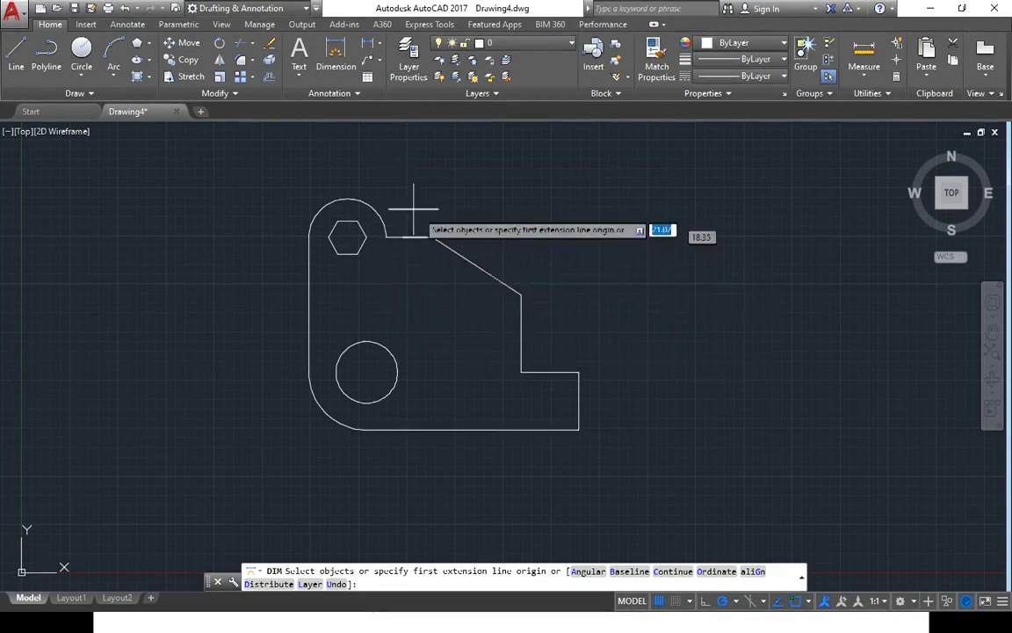
pyautogui.click(335, 66)
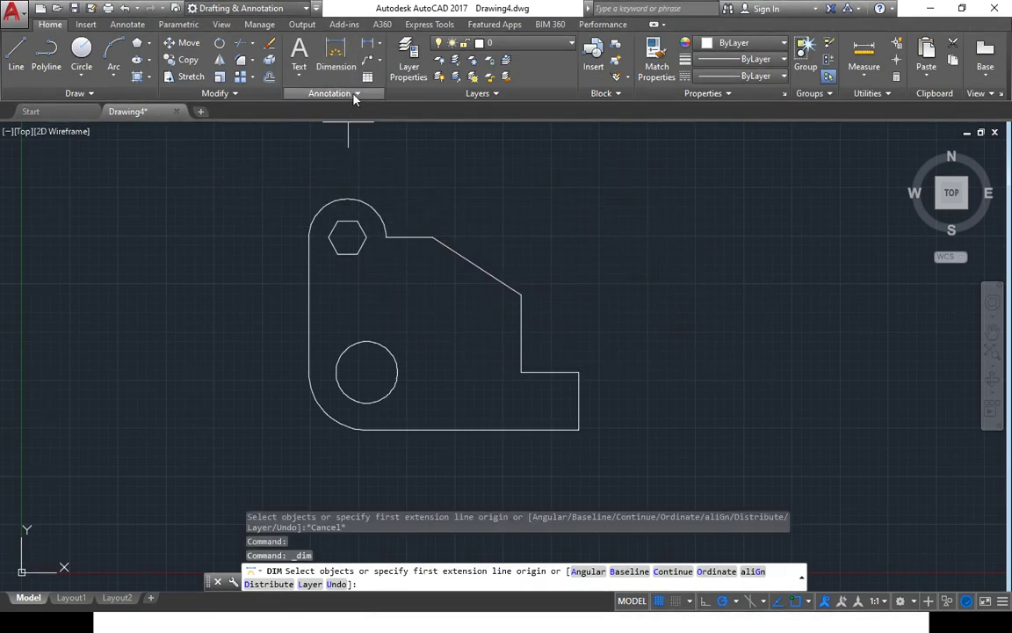
pyautogui.click(355, 95)
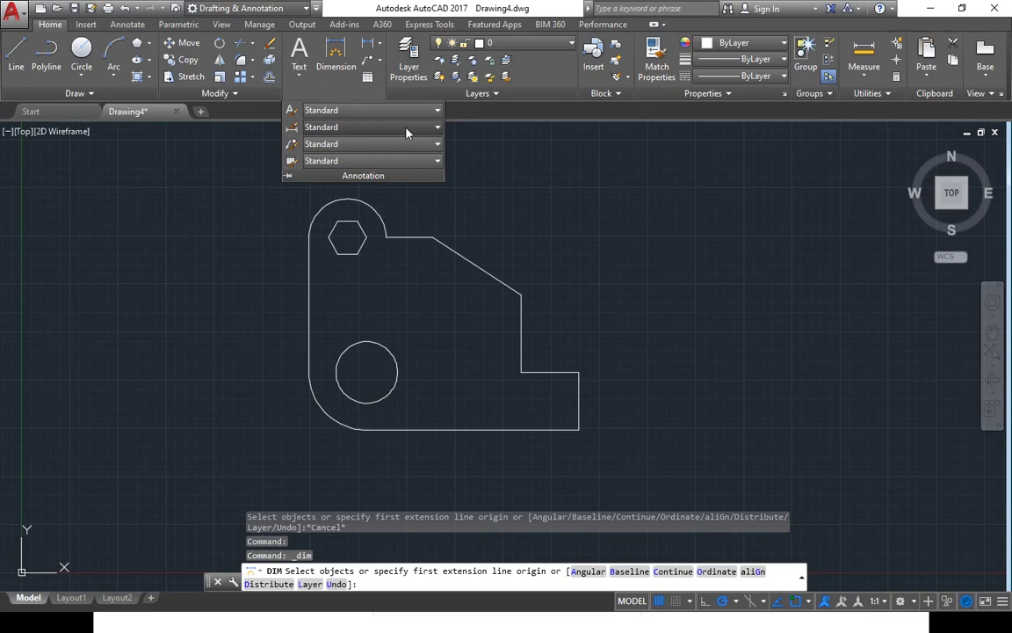
pyautogui.click(341, 130)
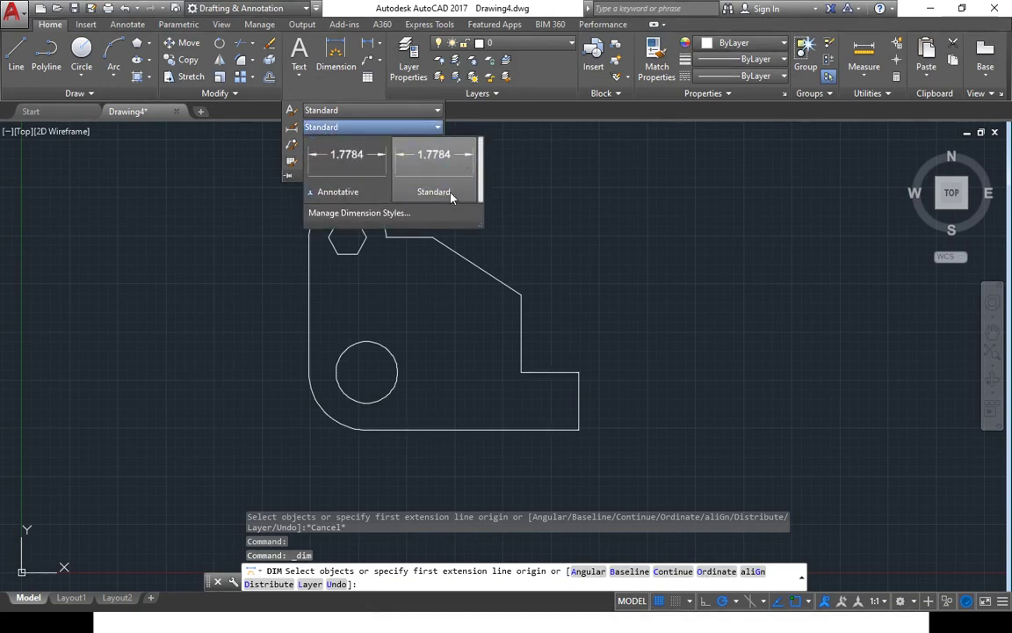
pyautogui.click(389, 214)
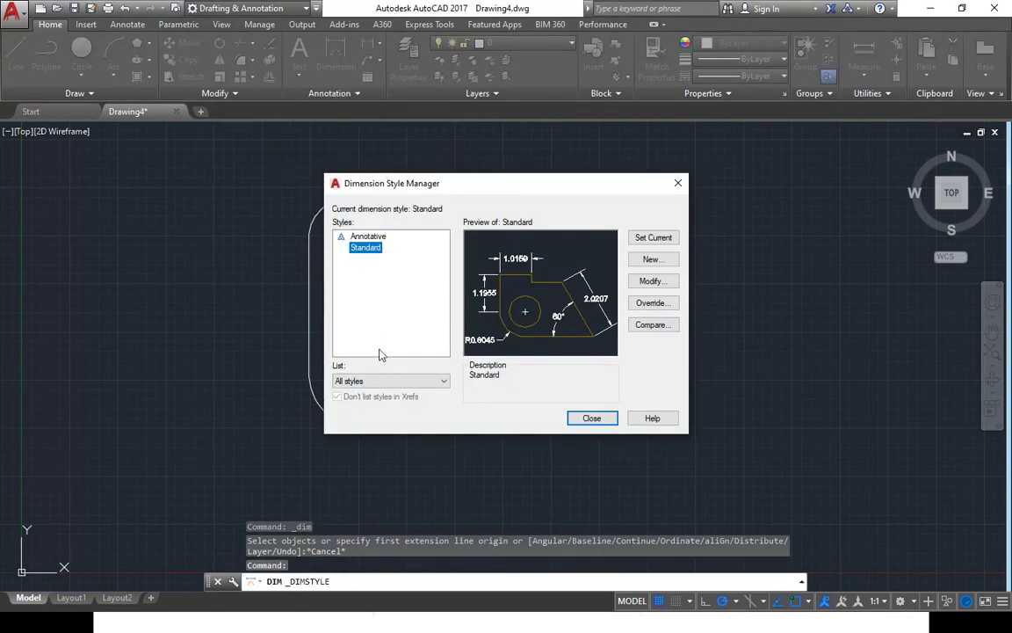
pyautogui.click(651, 260)
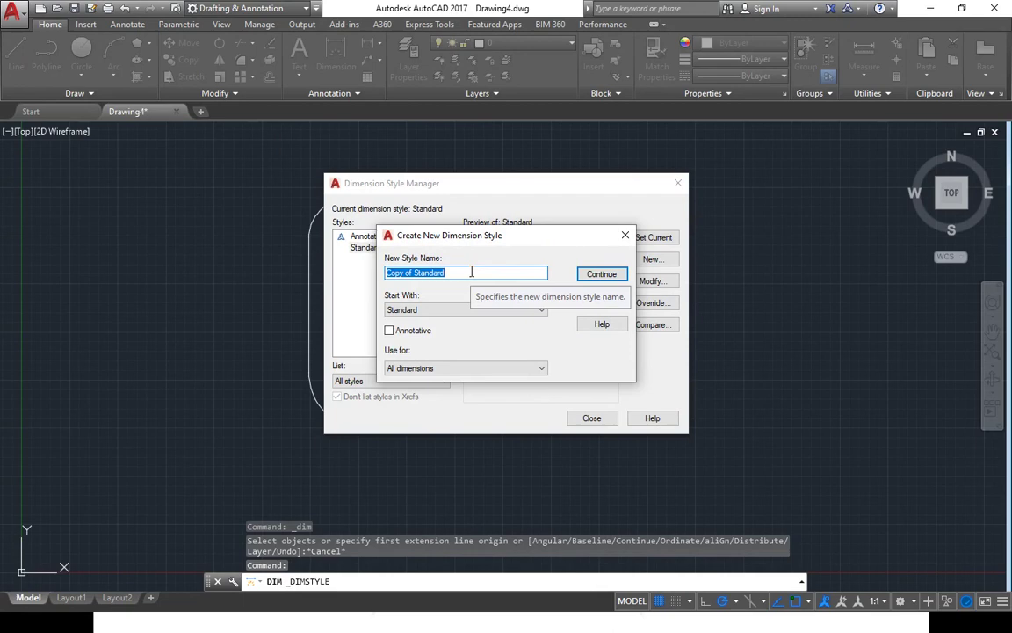
pyautogui.write('hamtedy')
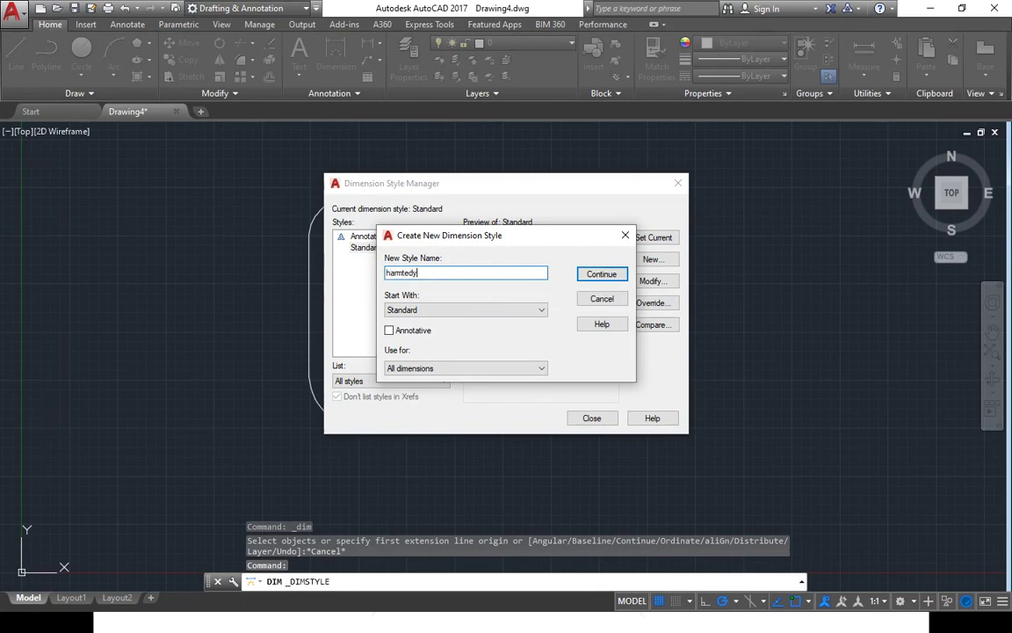
pyautogui.click(603, 274)
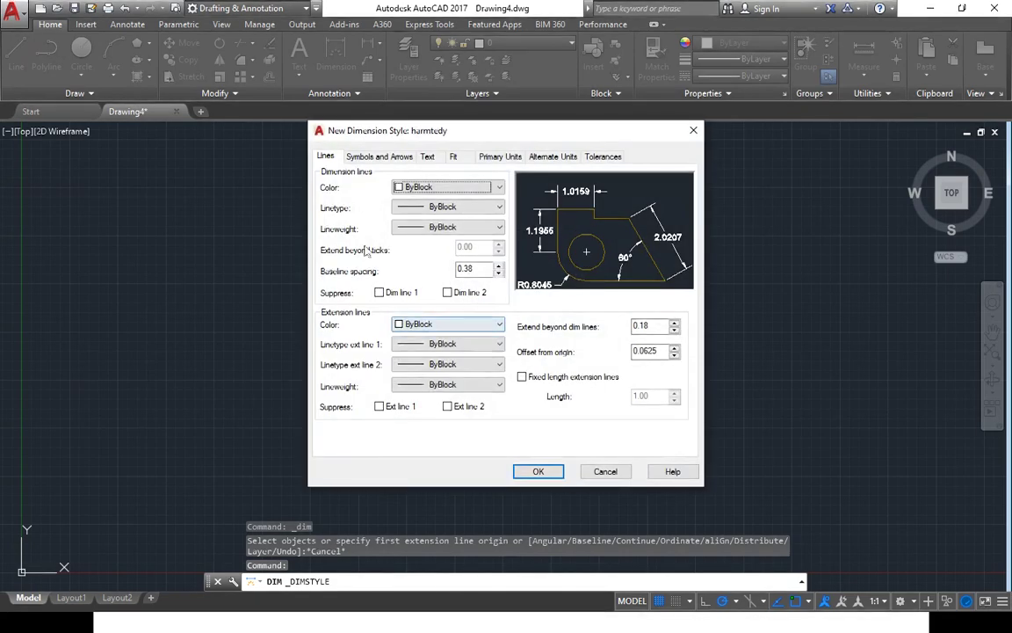
# Step: Set the new dimension style's arrow size to 1.23
pyautogui.moveTo(521, 136); pyautogui.dragTo(493, 167)
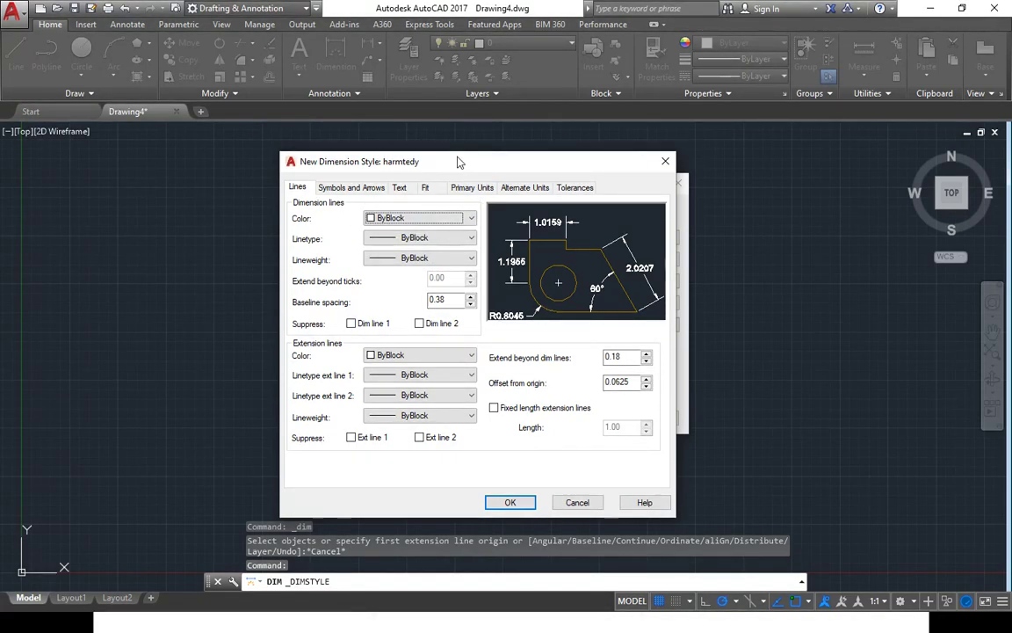
pyautogui.moveTo(457, 162); pyautogui.dragTo(430, 163)
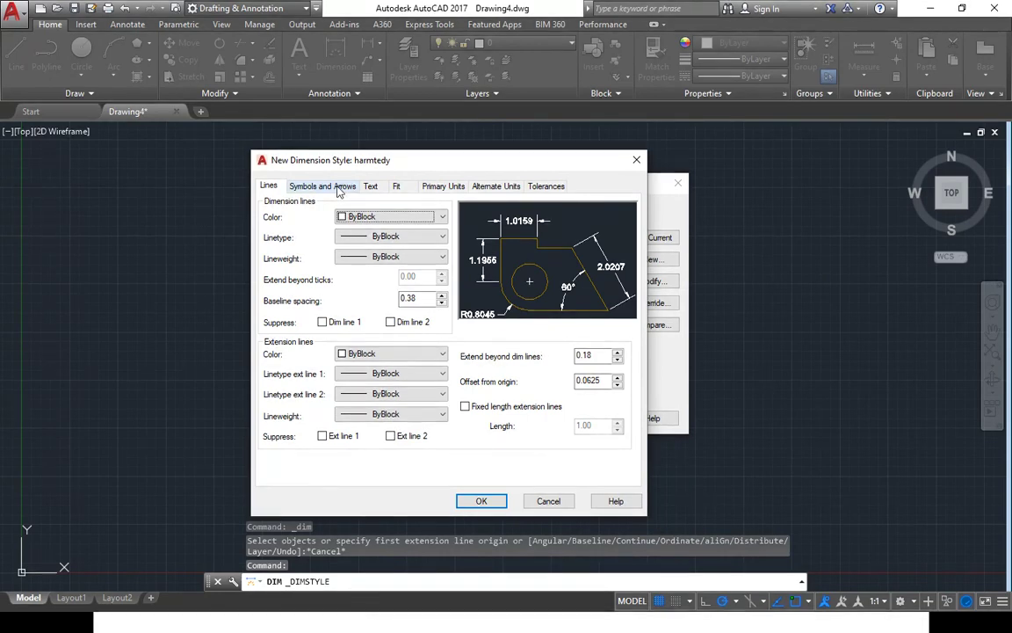
pyautogui.click(339, 188)
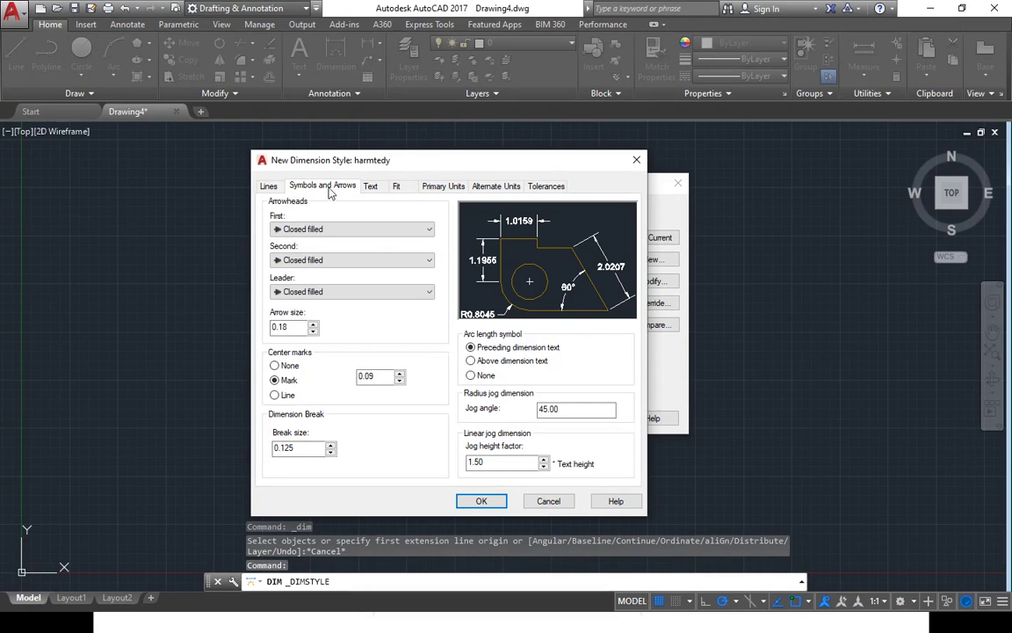
pyautogui.click(314, 324)
pyautogui.click(314, 324)
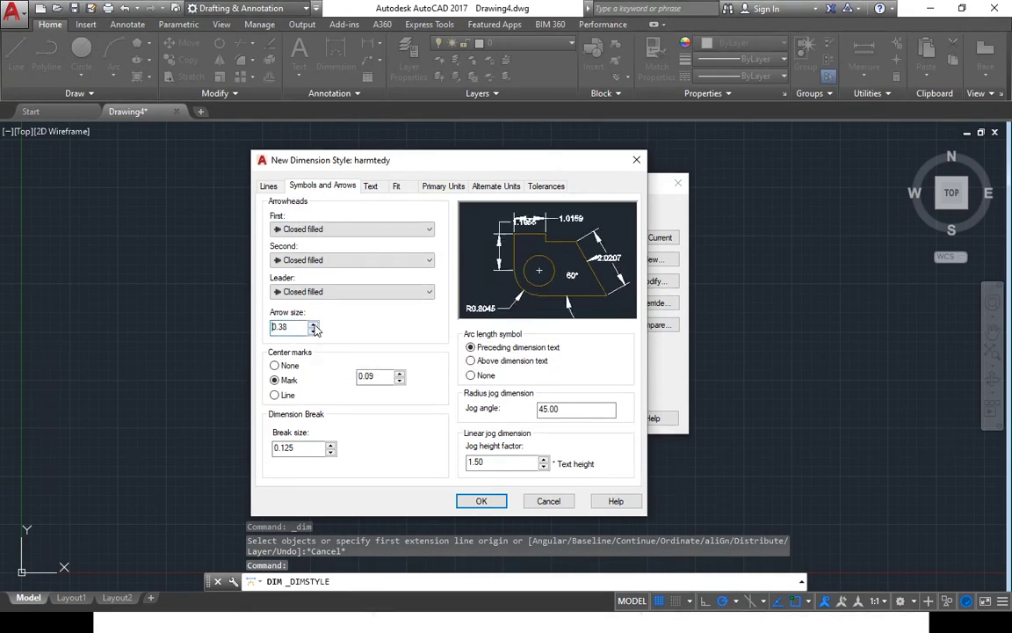
pyautogui.click(314, 325)
pyautogui.click(314, 325)
pyautogui.click(313, 325)
pyautogui.click(314, 324)
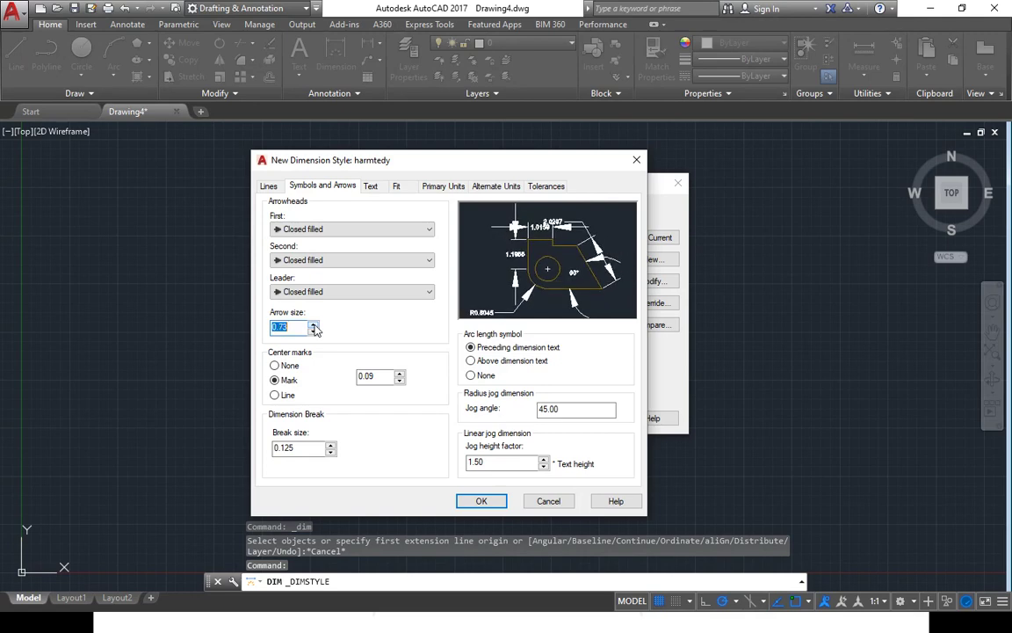
pyautogui.click(314, 324)
pyautogui.click(313, 324)
pyautogui.click(314, 325)
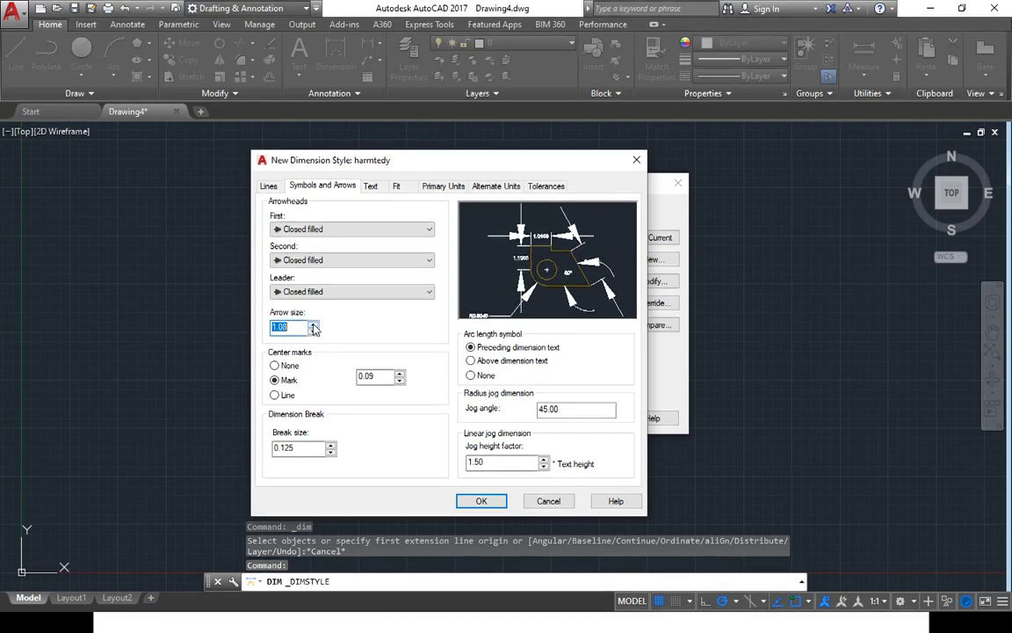
pyautogui.click(314, 324)
pyautogui.click(314, 324)
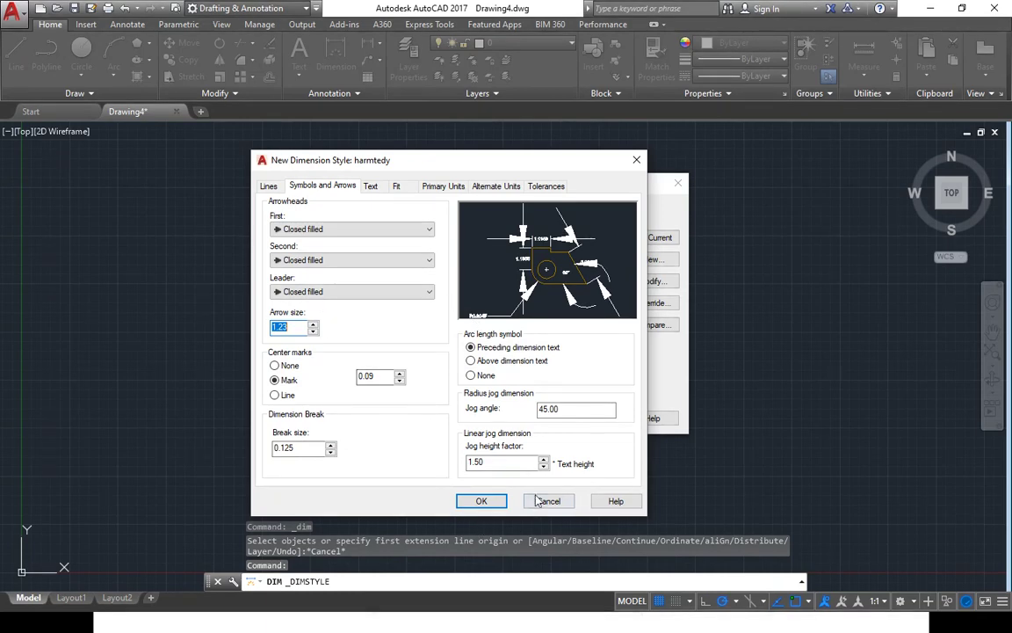
# Step: Set the dimension style's text height to 2.03
pyautogui.click(371, 186)
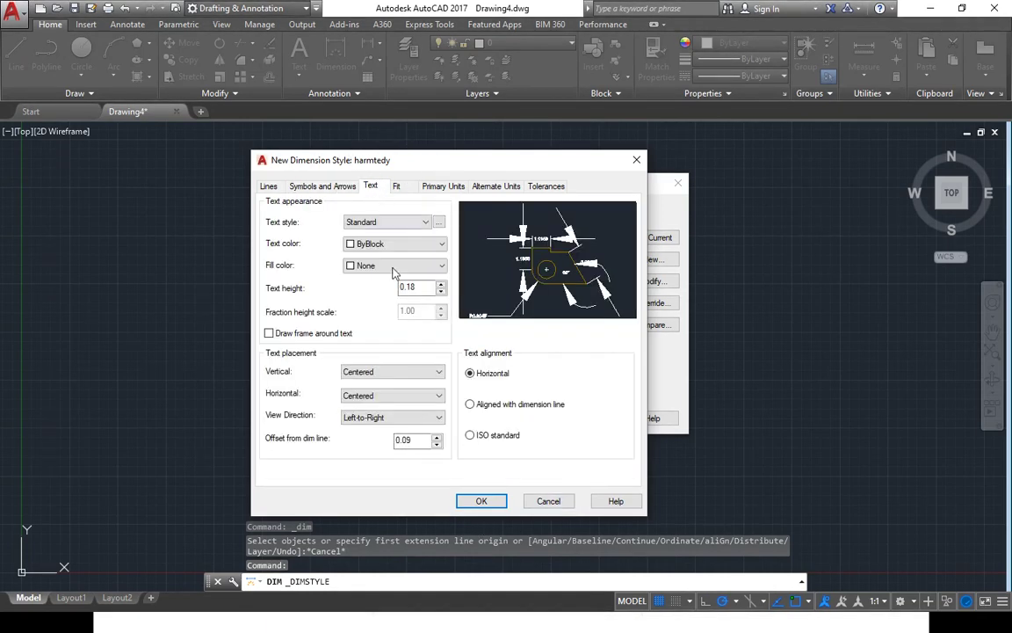
pyautogui.click(441, 285)
pyautogui.click(441, 284)
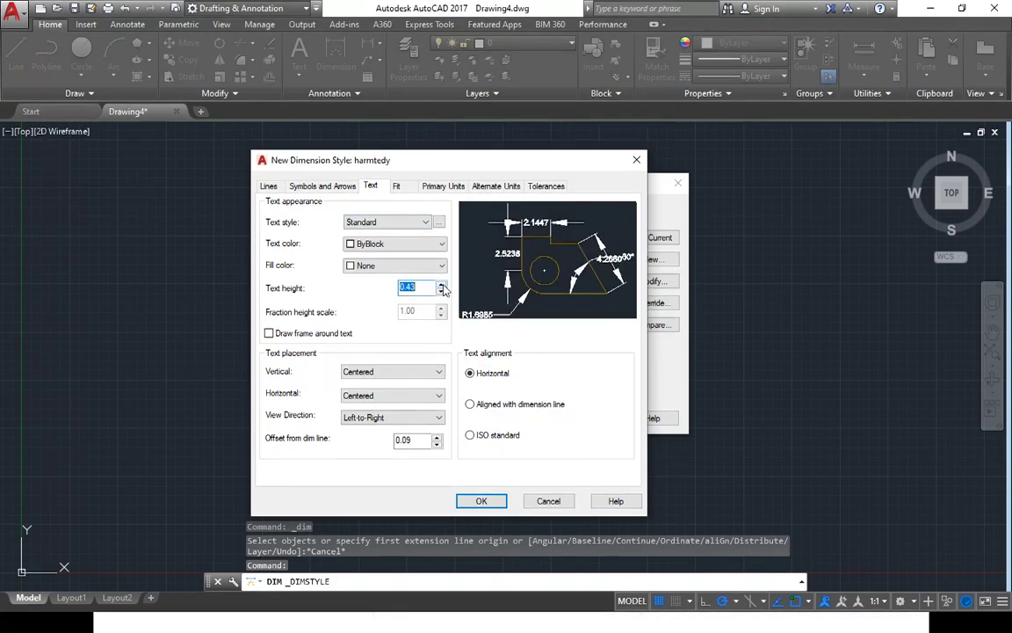
pyautogui.click(441, 285)
pyautogui.click(441, 285)
pyautogui.click(441, 285)
pyautogui.click(441, 285)
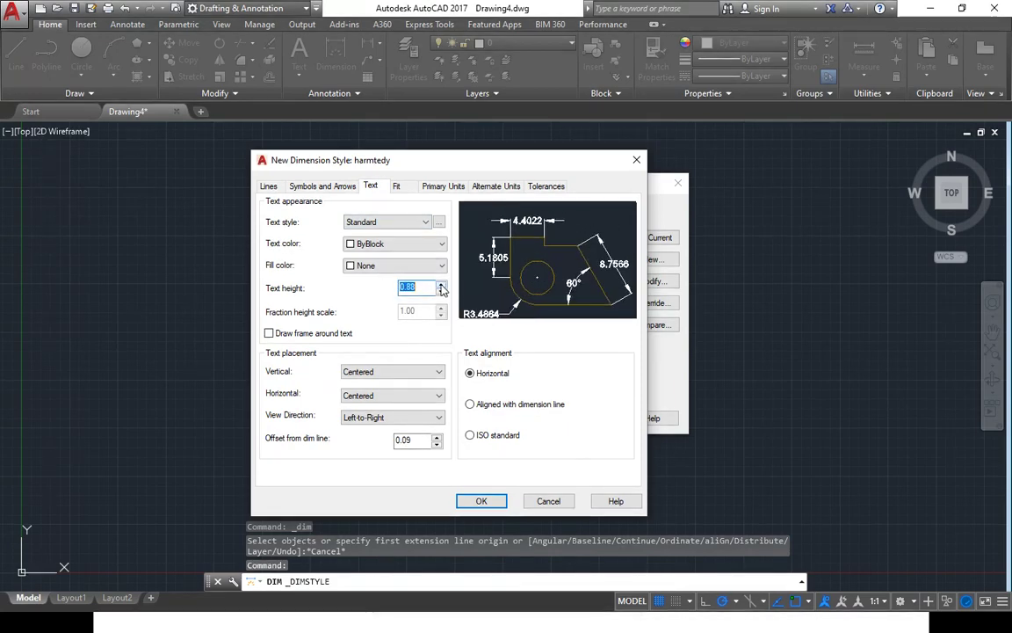
pyautogui.click(441, 285)
pyautogui.click(441, 285)
pyautogui.click(441, 285)
pyautogui.click(441, 284)
pyautogui.click(441, 284)
pyautogui.click(441, 285)
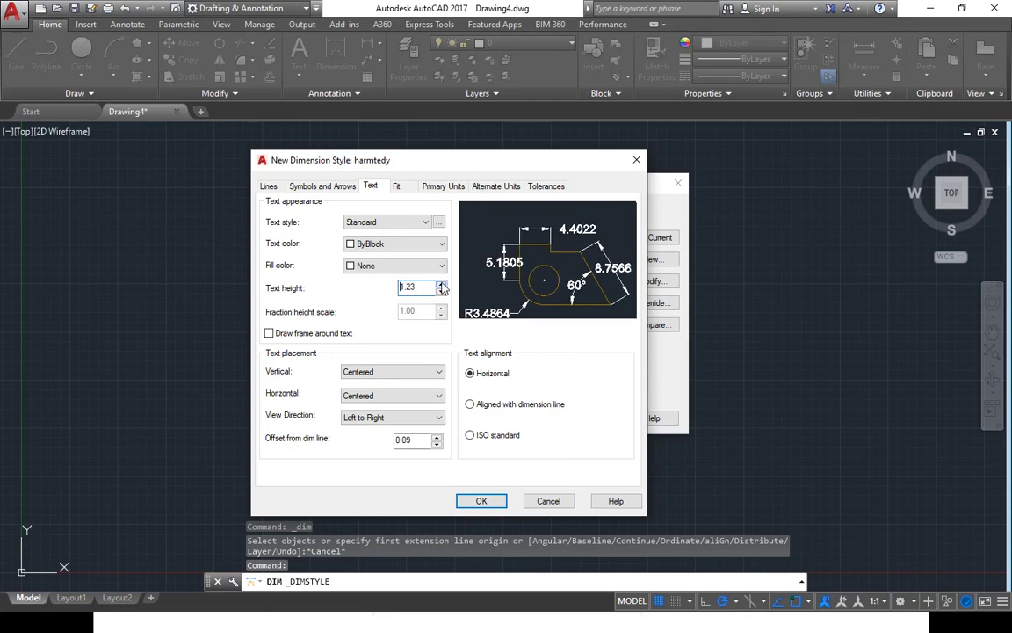
pyautogui.click(441, 285)
pyautogui.click(441, 284)
pyautogui.click(441, 285)
pyautogui.click(441, 284)
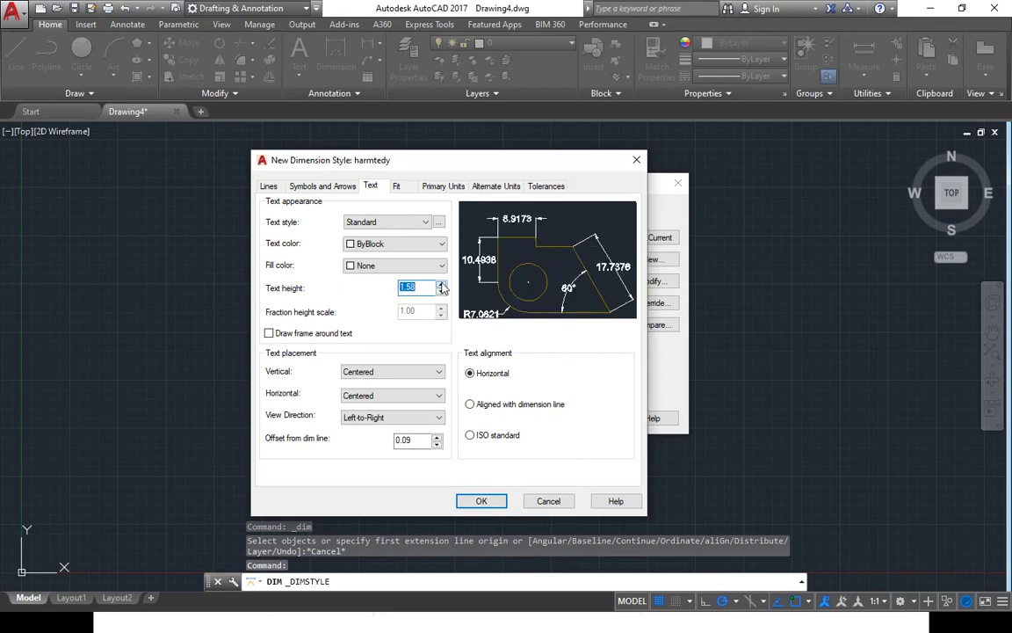
pyautogui.click(441, 285)
pyautogui.click(441, 285)
pyautogui.click(441, 284)
pyautogui.click(441, 285)
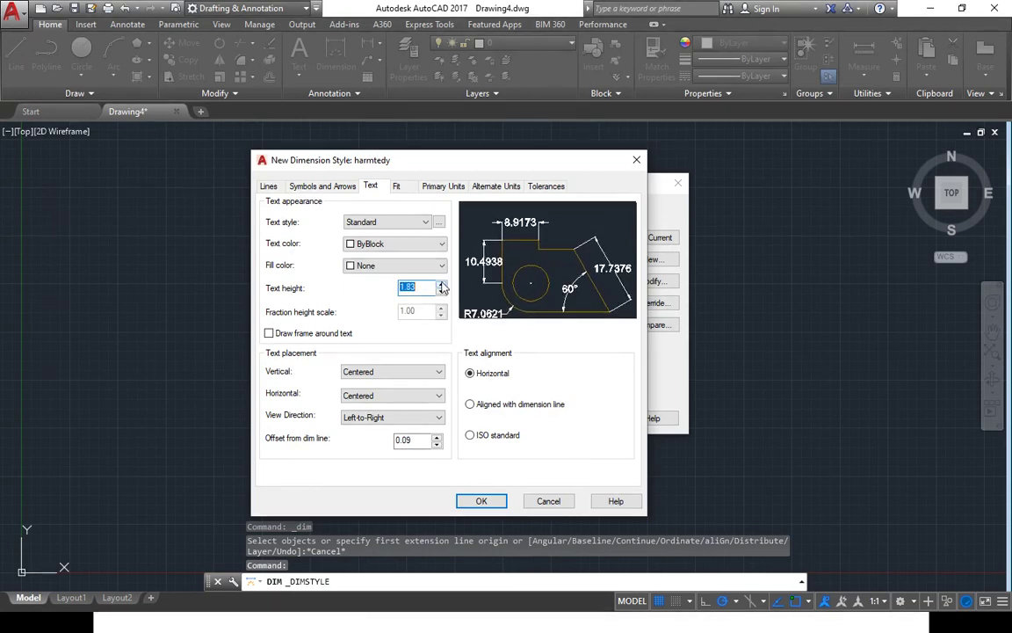
pyautogui.click(441, 284)
pyautogui.click(441, 284)
pyautogui.click(441, 284)
pyautogui.click(441, 285)
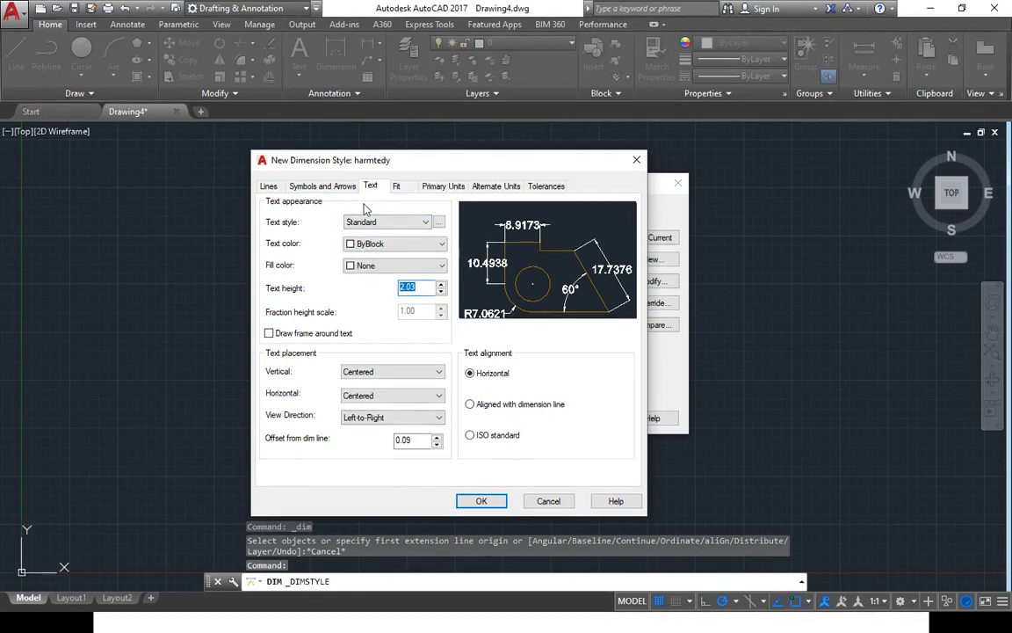
# Step: Add the suffix mm to the dimension style's linear dimensions in its primary units
pyautogui.click(448, 187)
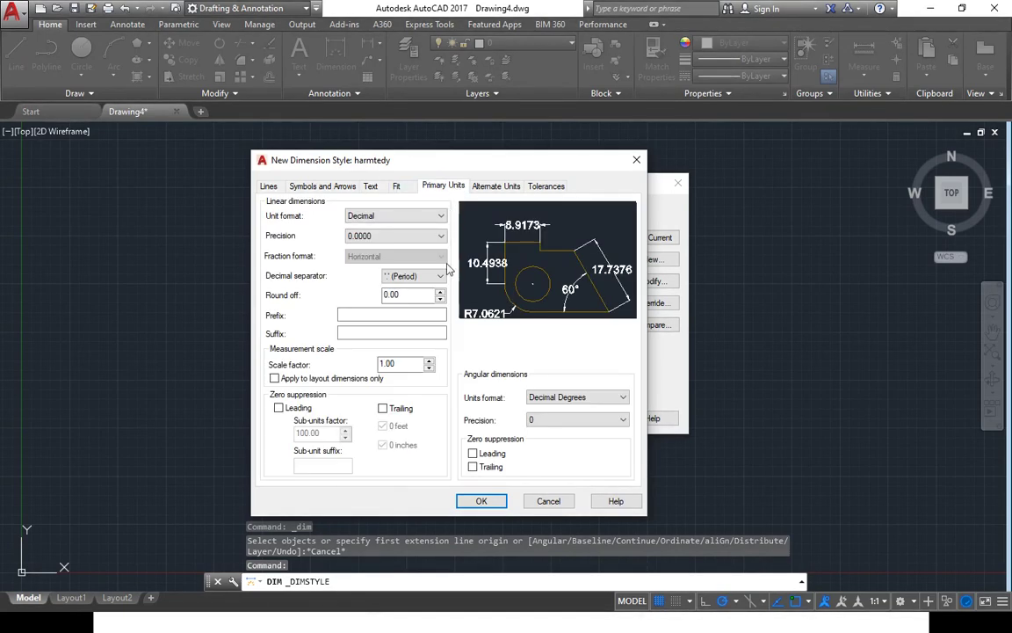
pyautogui.click(368, 314)
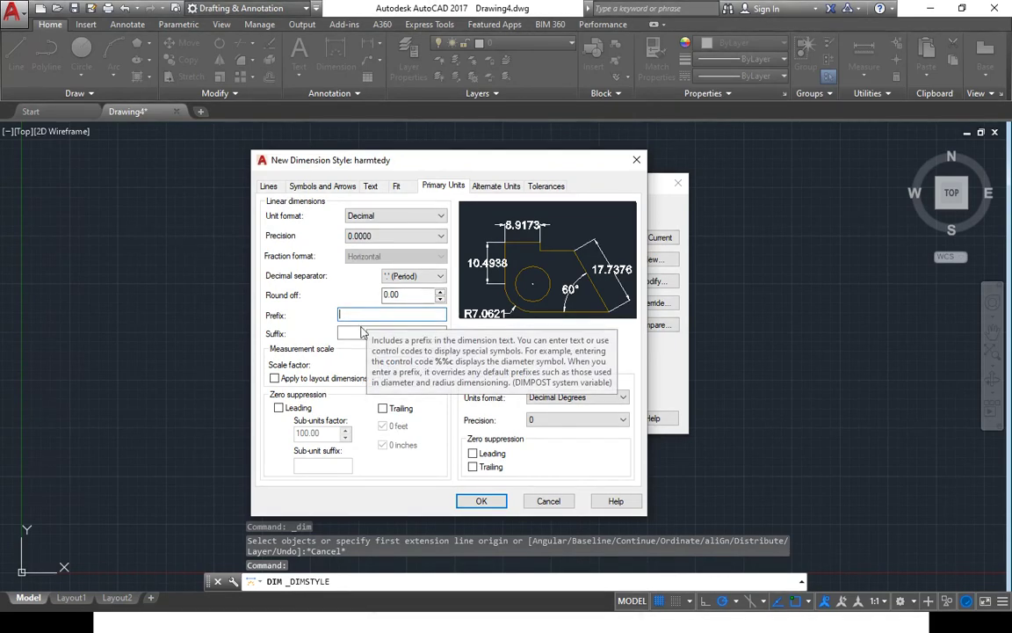
pyautogui.click(356, 332)
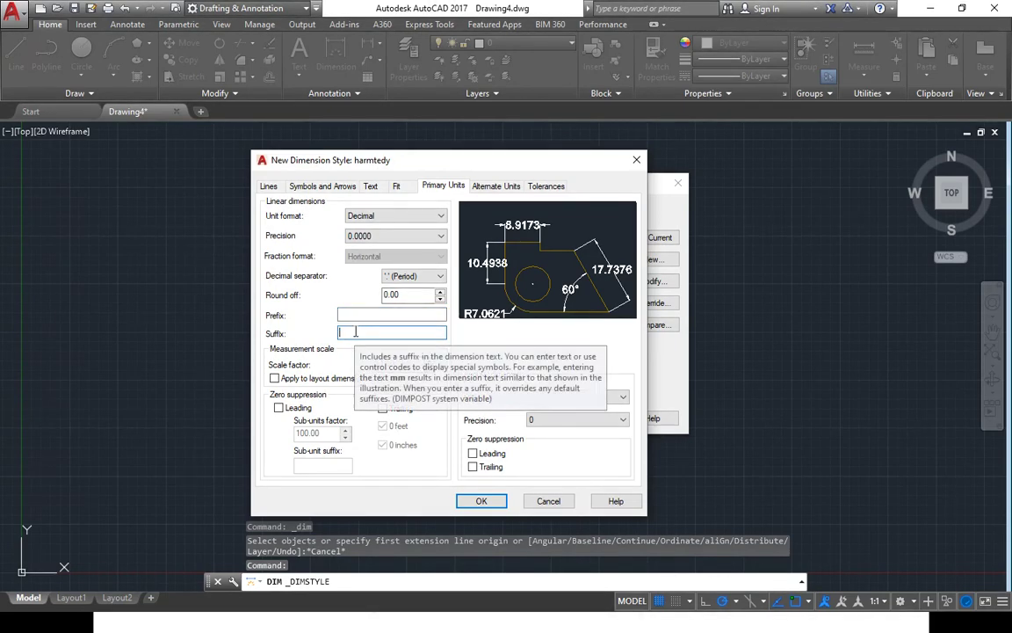
pyautogui.write('mm')
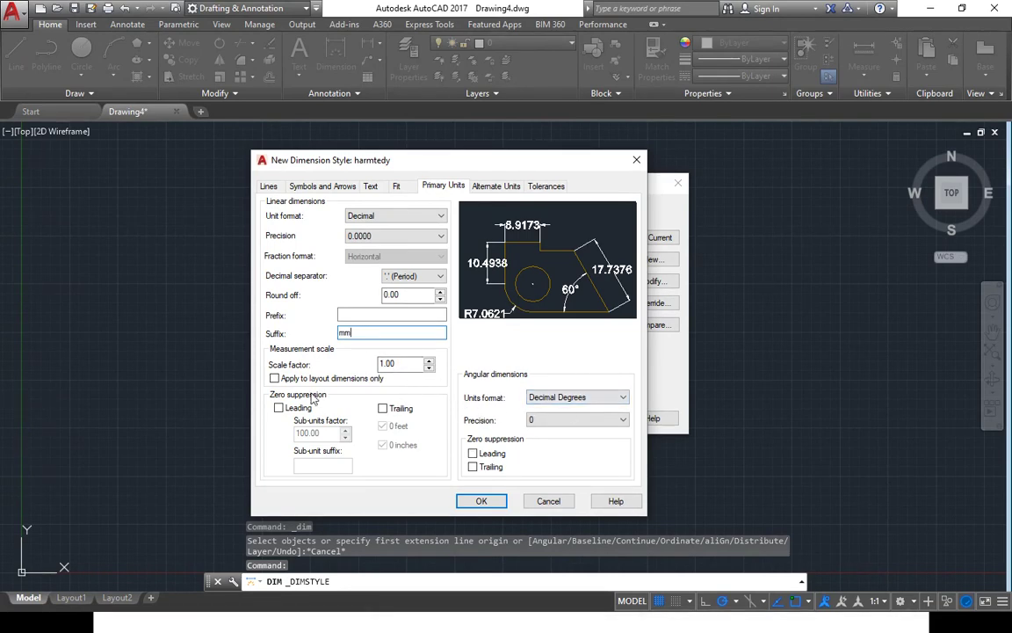
# Step: Enable fixed length extension lines with a length of 1.00 in the new dimension style, and save the style
pyautogui.click(513, 190)
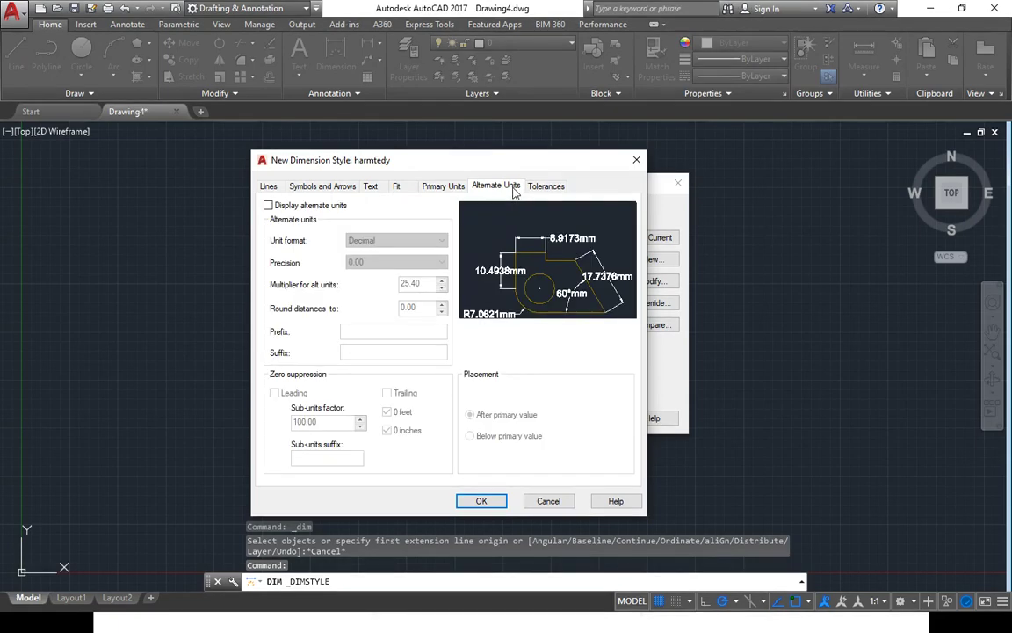
pyautogui.click(538, 190)
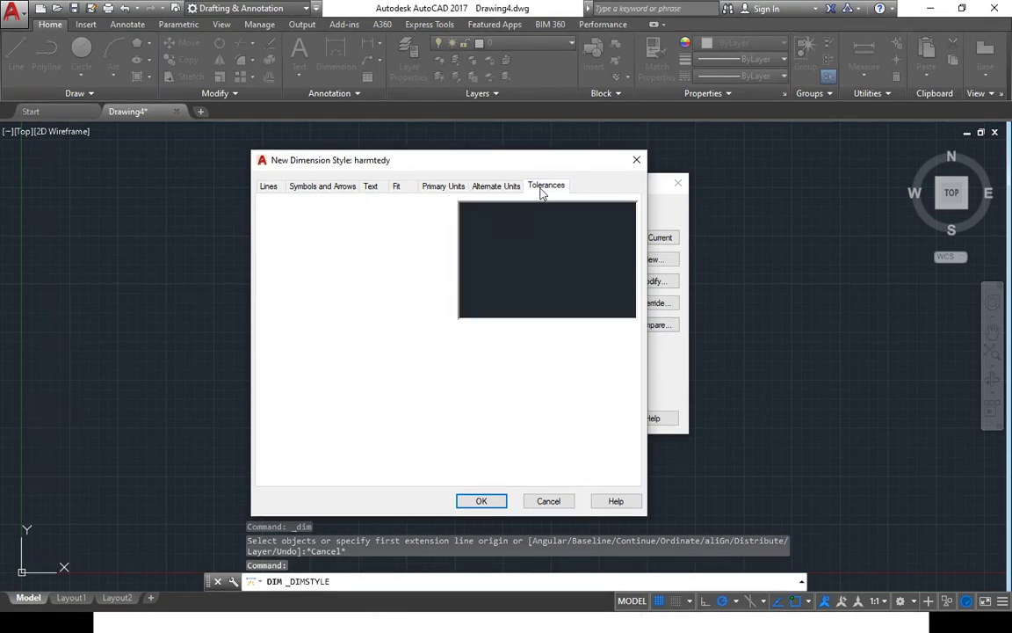
pyautogui.click(395, 190)
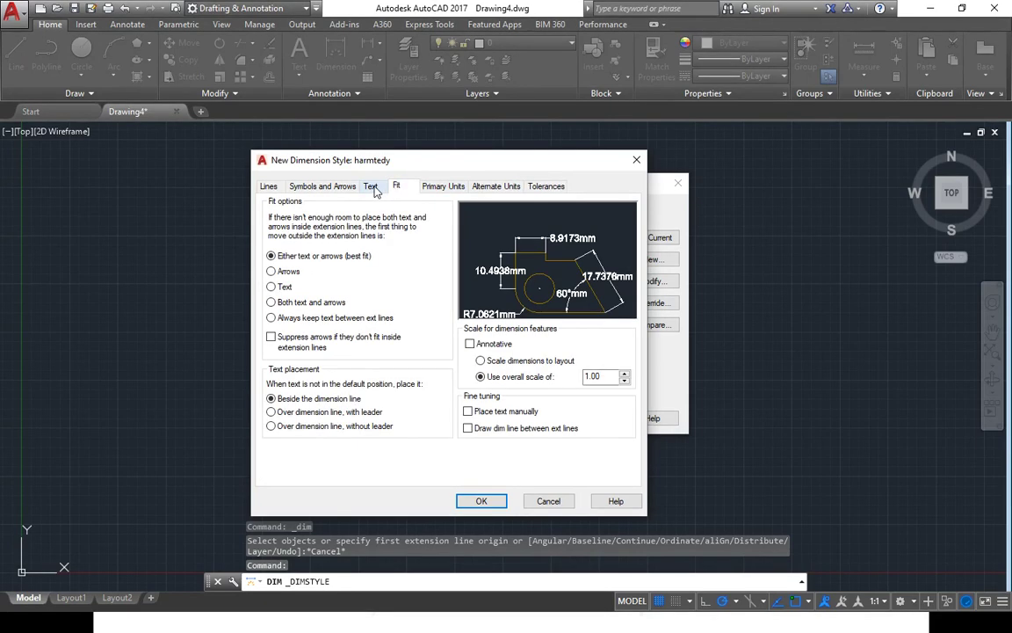
pyautogui.click(372, 188)
pyautogui.click(327, 188)
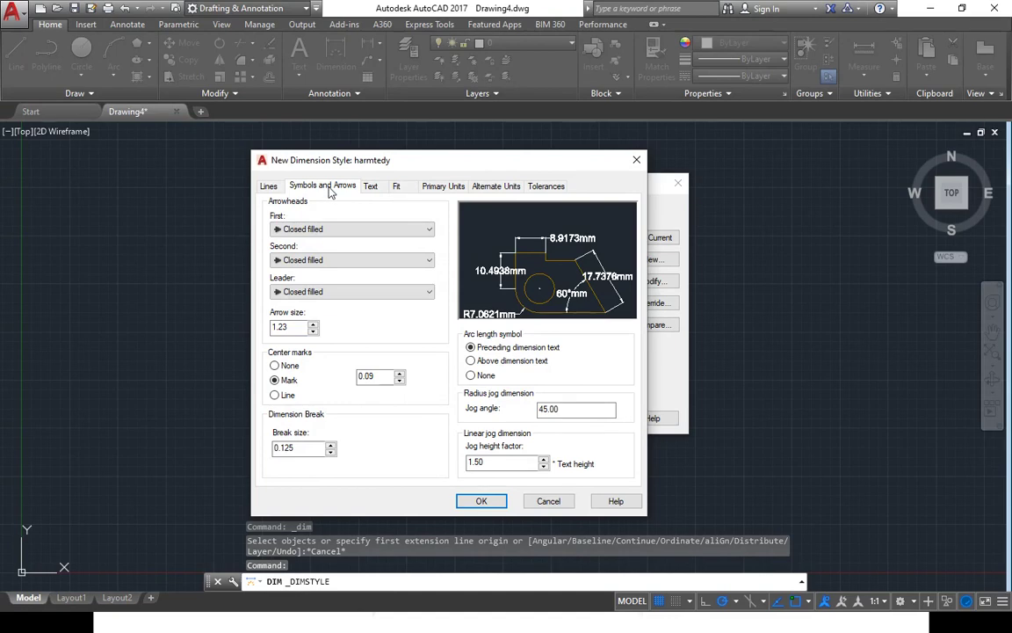
pyautogui.click(270, 187)
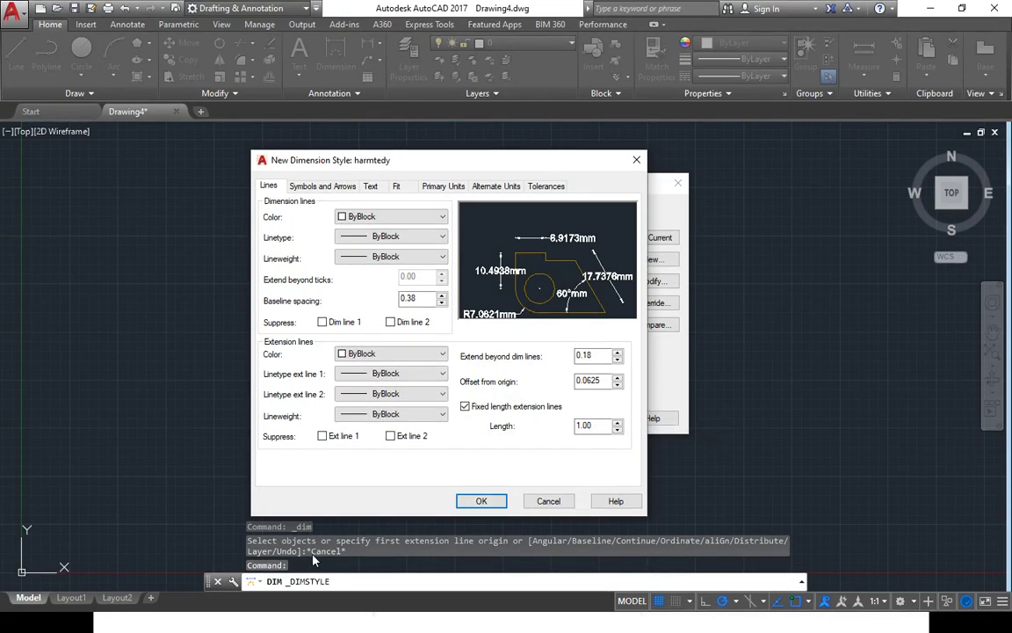
pyautogui.press('super')
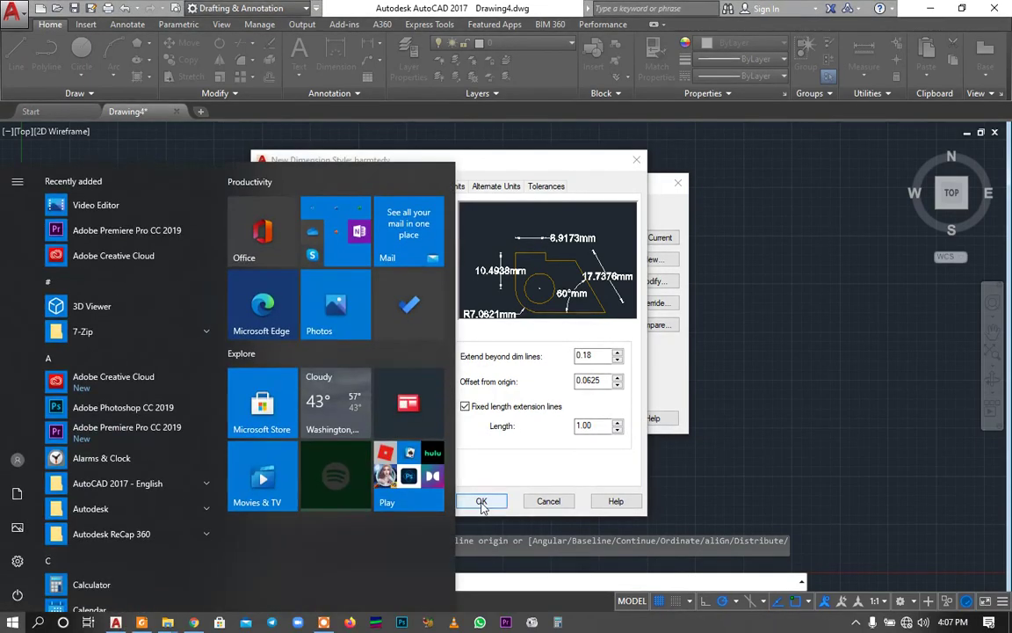
pyautogui.click(481, 501)
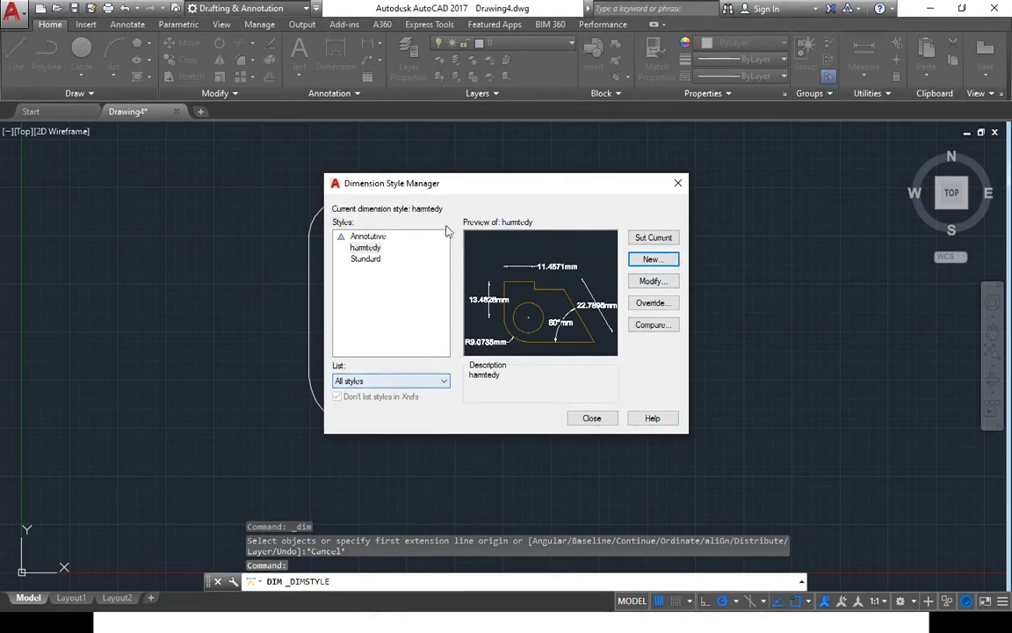
pyautogui.click(593, 418)
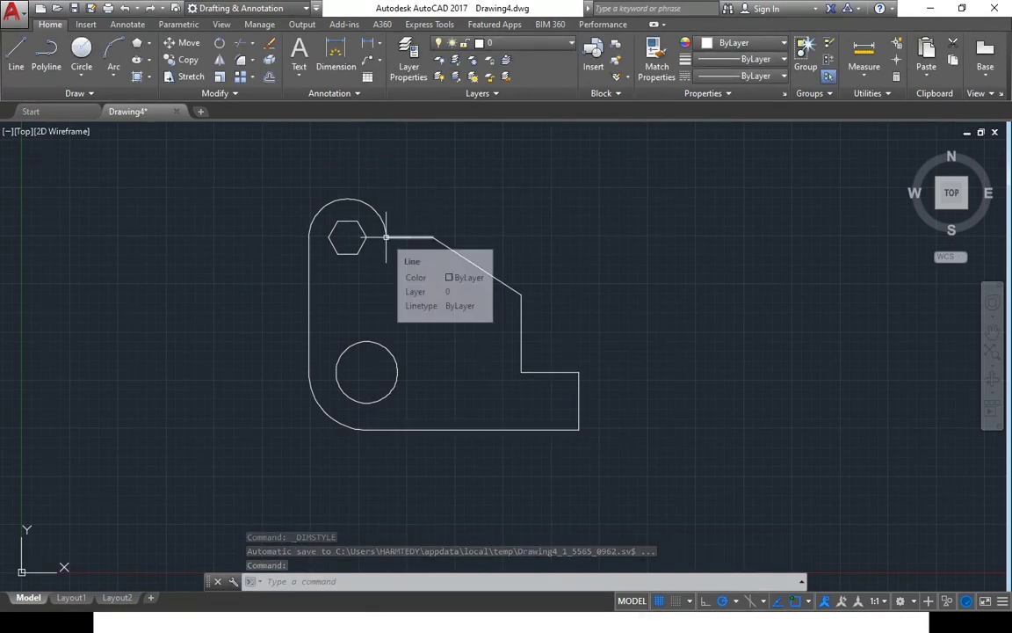
# Step: Place a trial linear dimension above the short horizontal edge between the top arc and the sloped edge, and undo it
pyautogui.scroll(4, 399, 239)
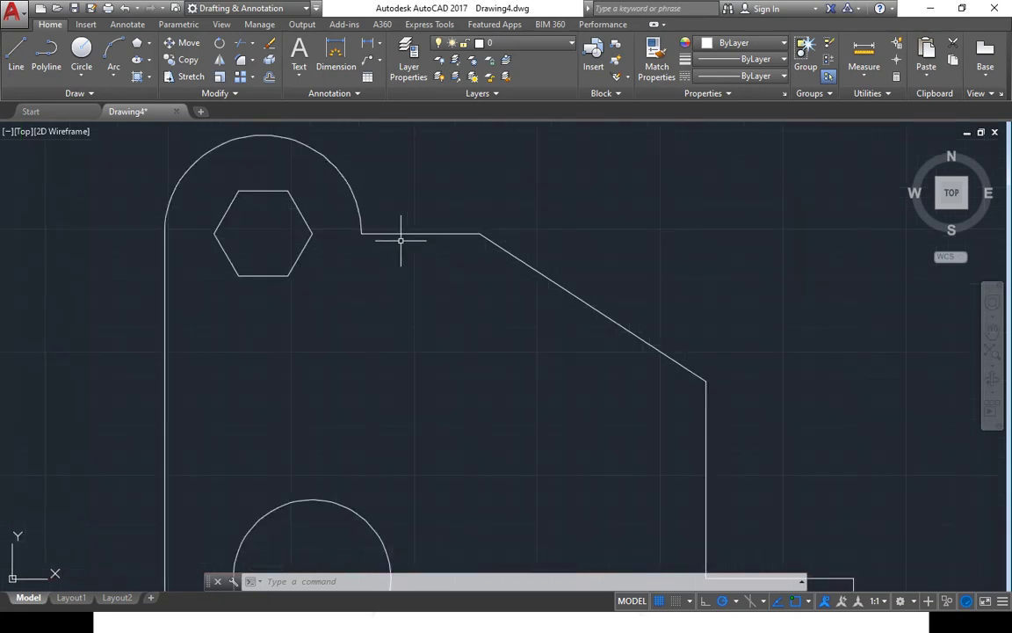
pyautogui.scroll(2, 406, 234)
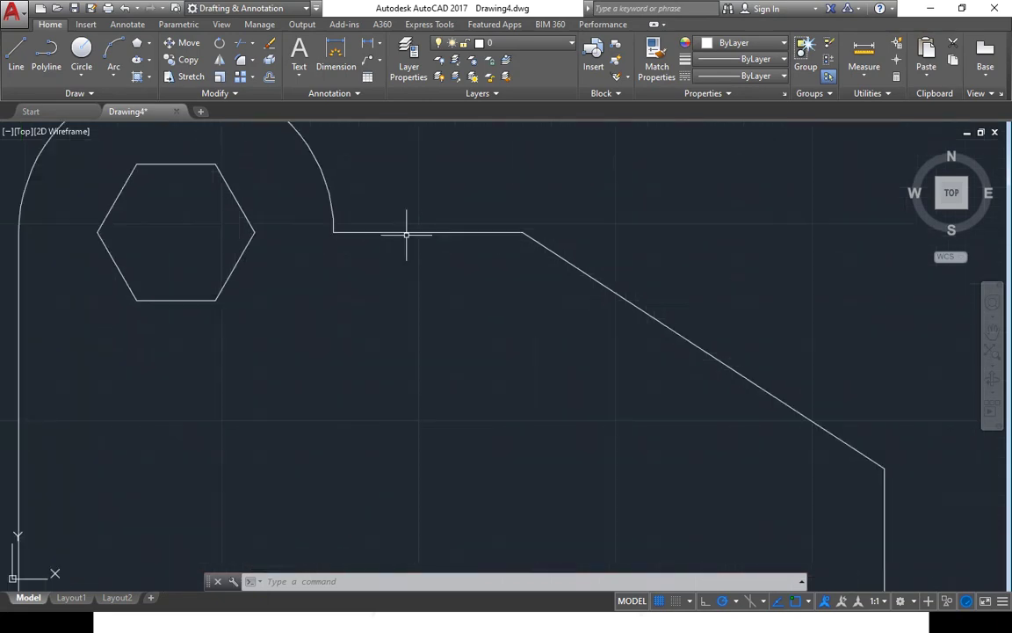
pyautogui.scroll(-2, 406, 234)
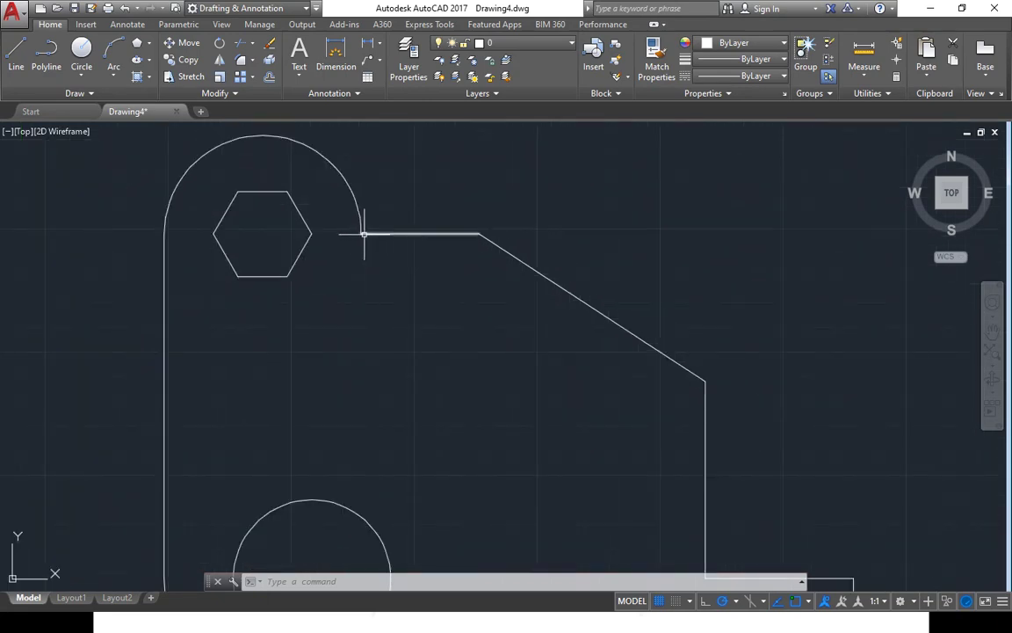
pyautogui.click(336, 52)
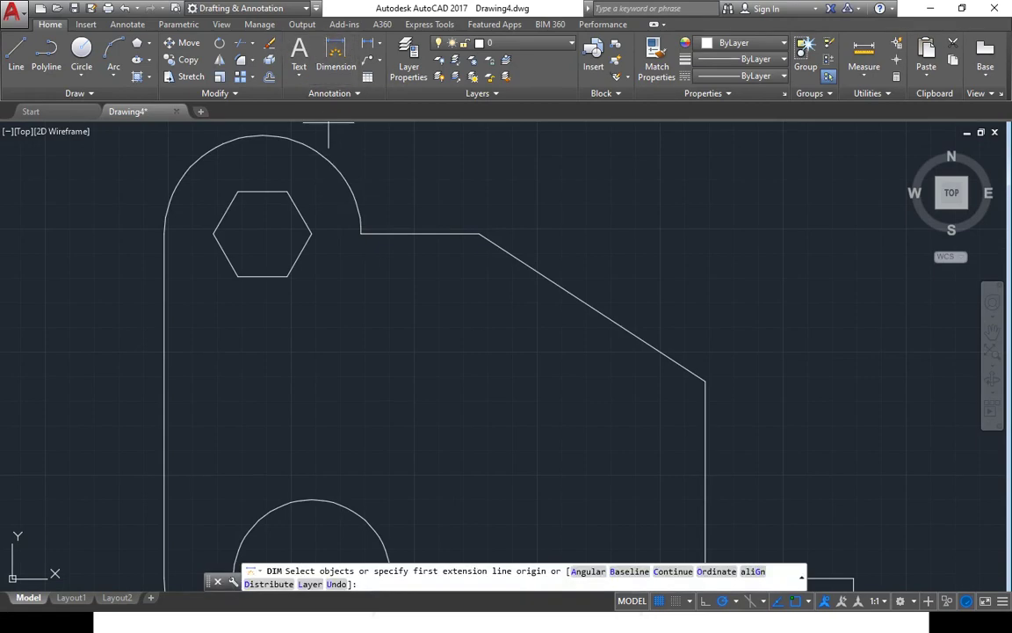
pyautogui.click(357, 232)
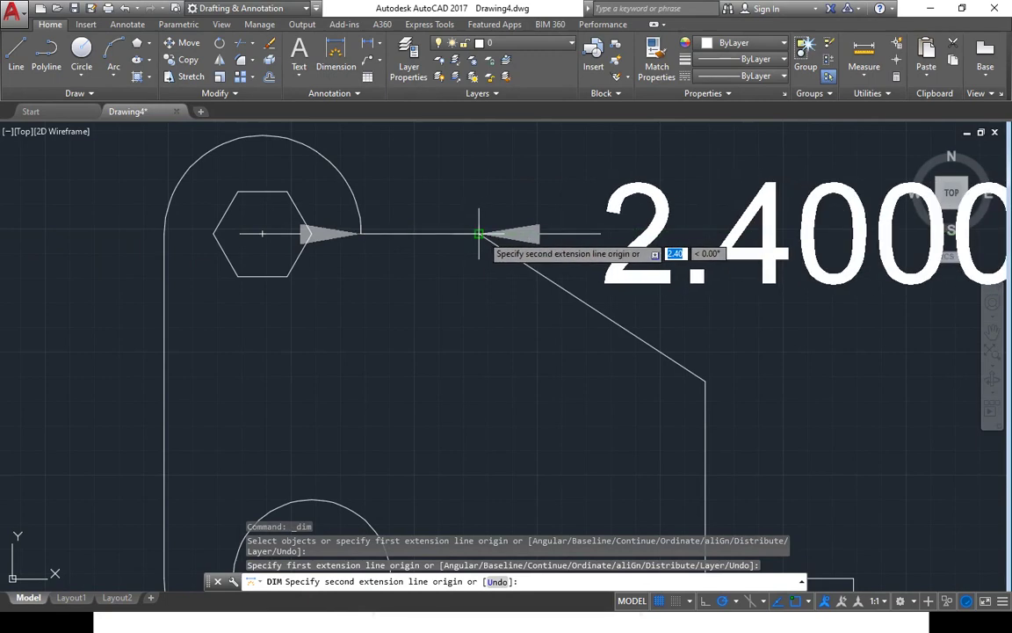
pyautogui.click(478, 233)
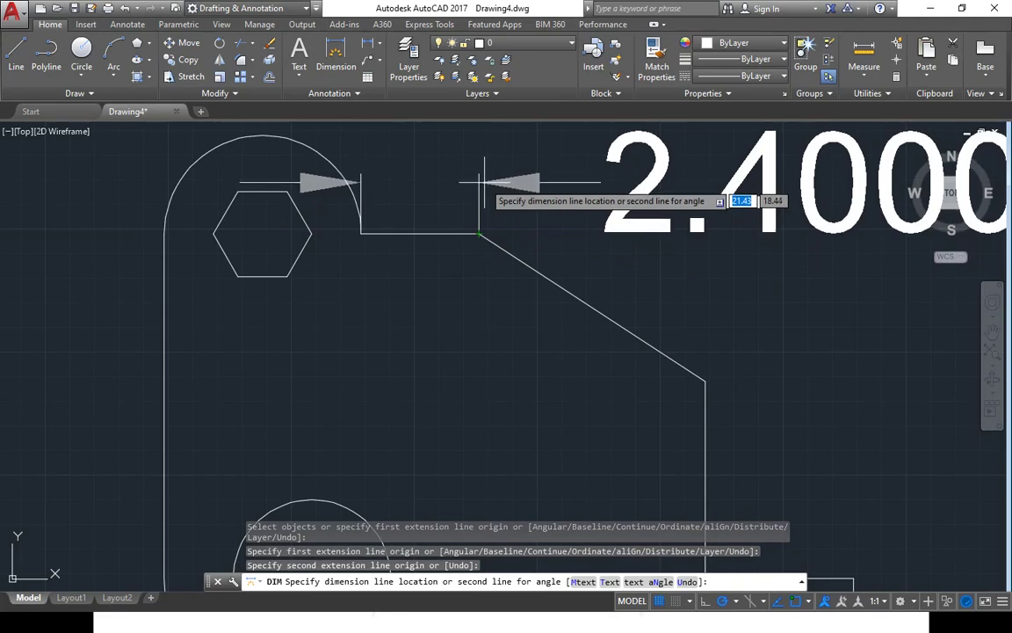
pyautogui.click(479, 211)
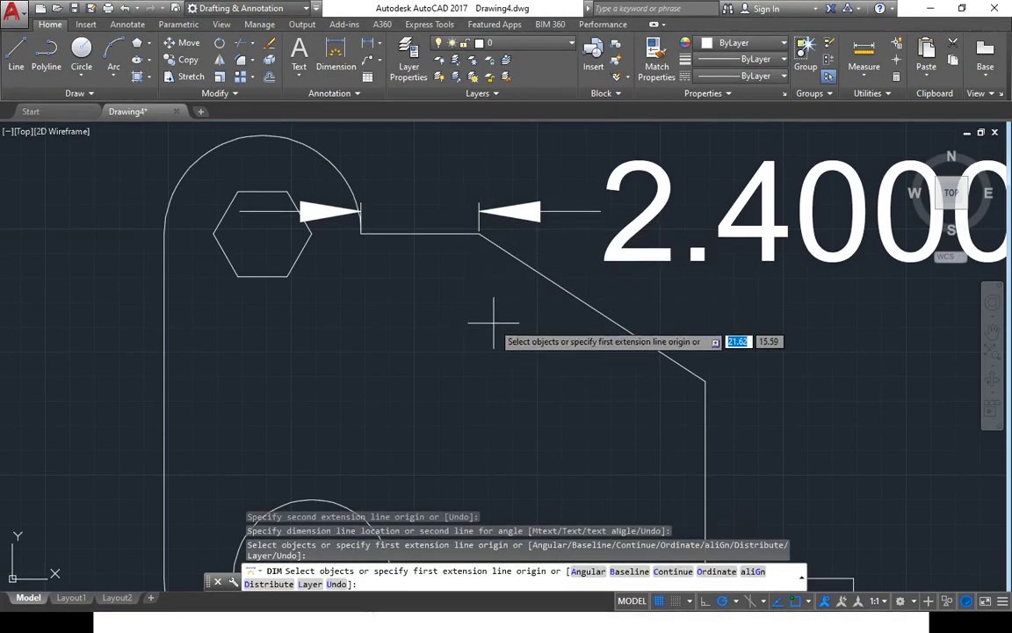
pyautogui.hotkey('ctrl', 'z')
# Step: Modify the current custom dimension style by setting its text height to 0.78
pyautogui.click(356, 93)
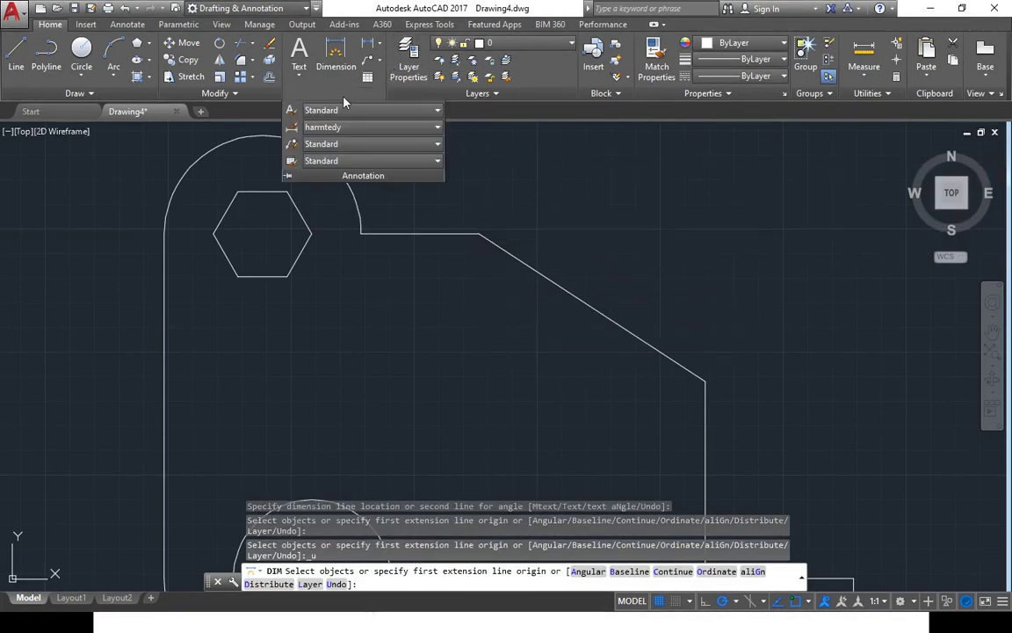
pyautogui.click(369, 130)
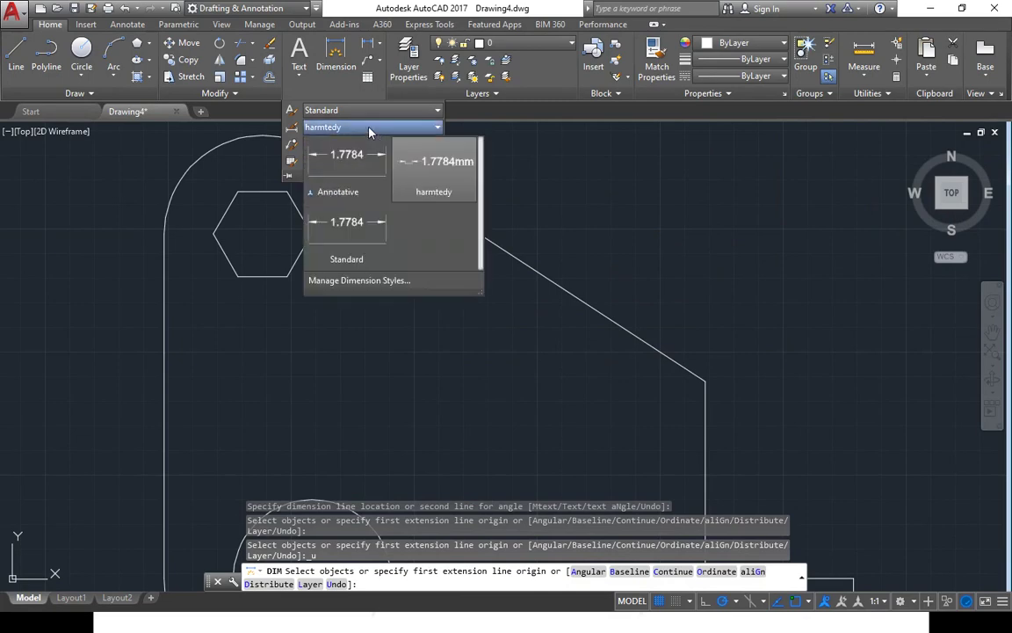
pyautogui.click(401, 281)
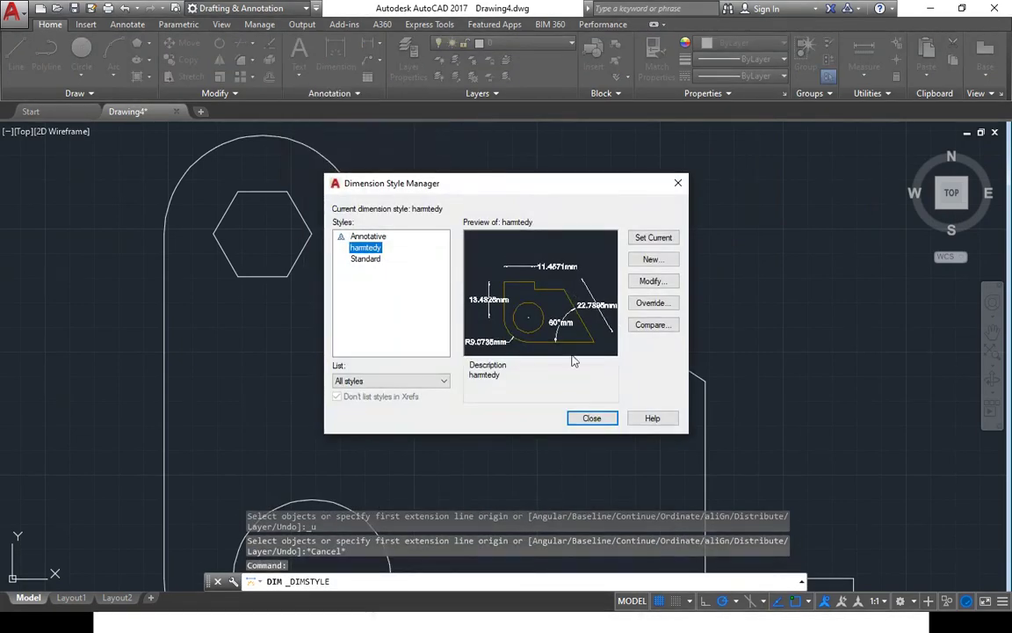
pyautogui.click(648, 282)
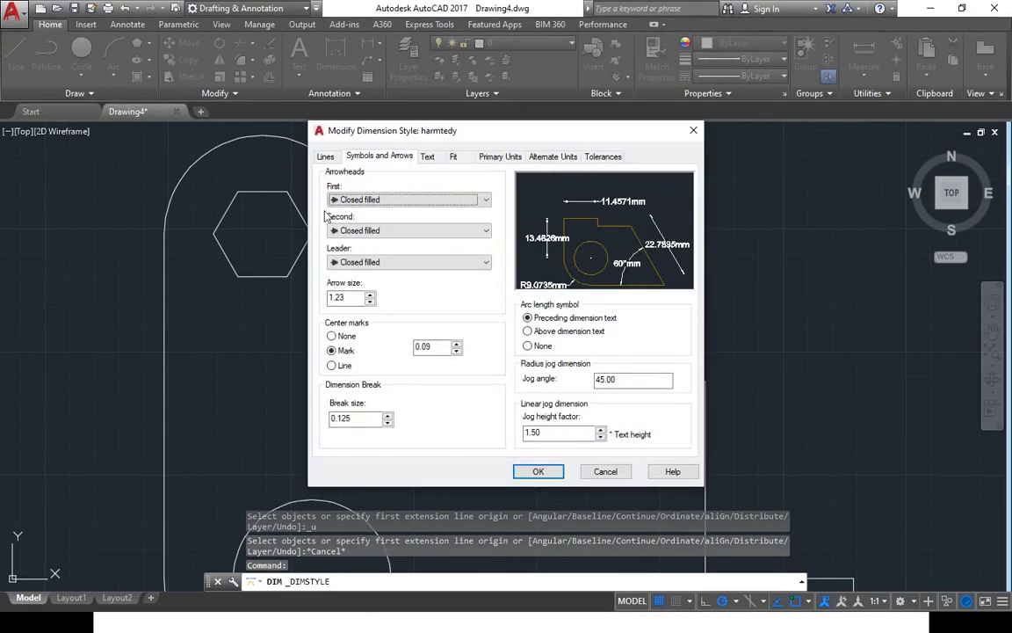
pyautogui.click(428, 156)
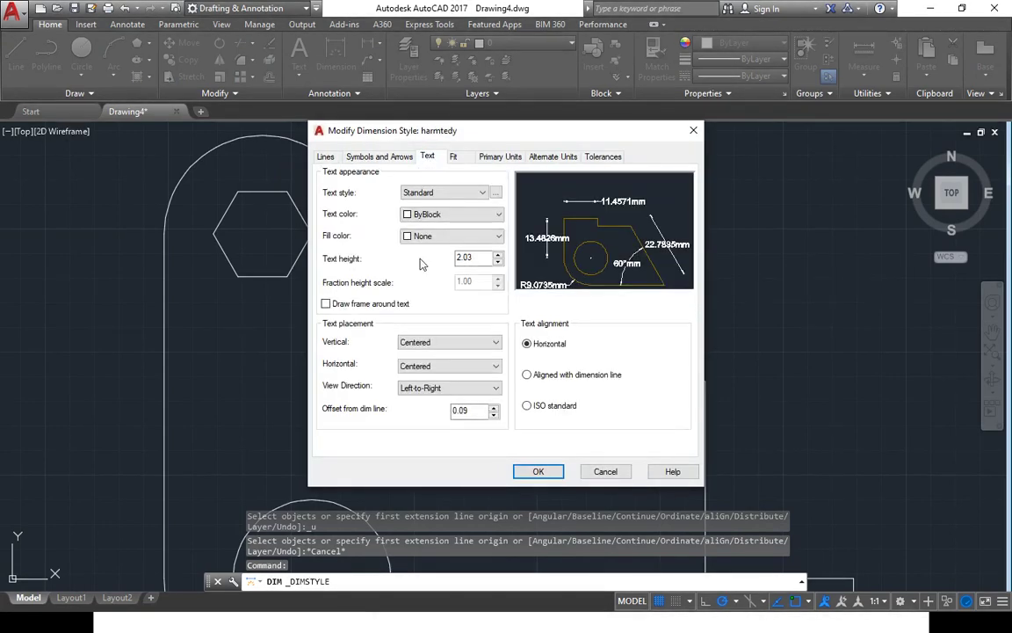
pyautogui.click(499, 262)
pyautogui.click(499, 262)
pyautogui.click(499, 263)
pyautogui.click(499, 261)
pyautogui.click(499, 262)
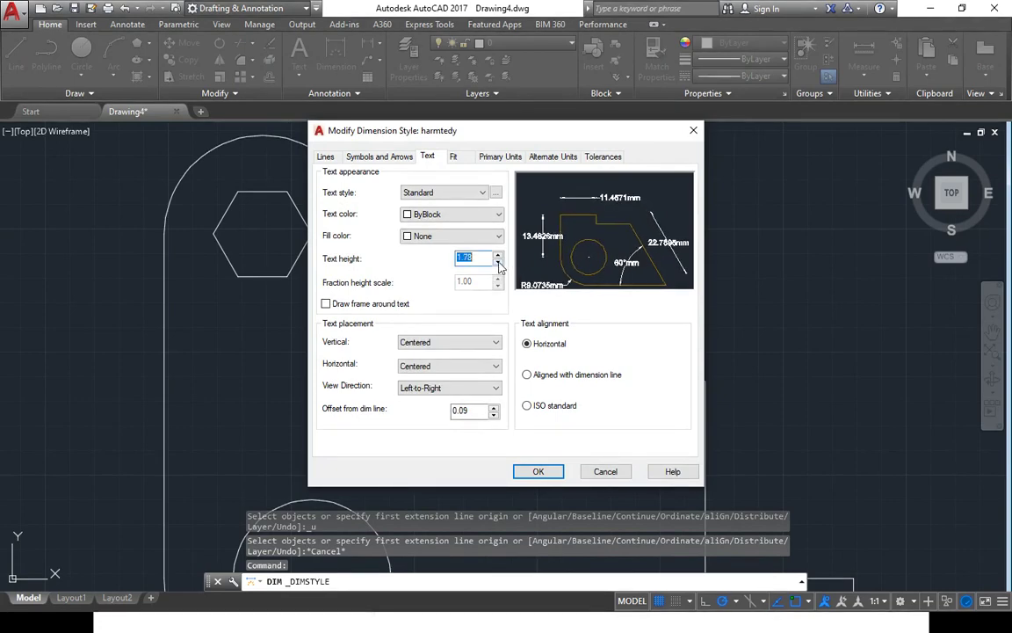
pyautogui.click(499, 262)
pyautogui.click(499, 262)
pyautogui.click(497, 262)
pyautogui.click(498, 262)
pyautogui.click(498, 262)
pyautogui.click(498, 262)
pyautogui.click(498, 262)
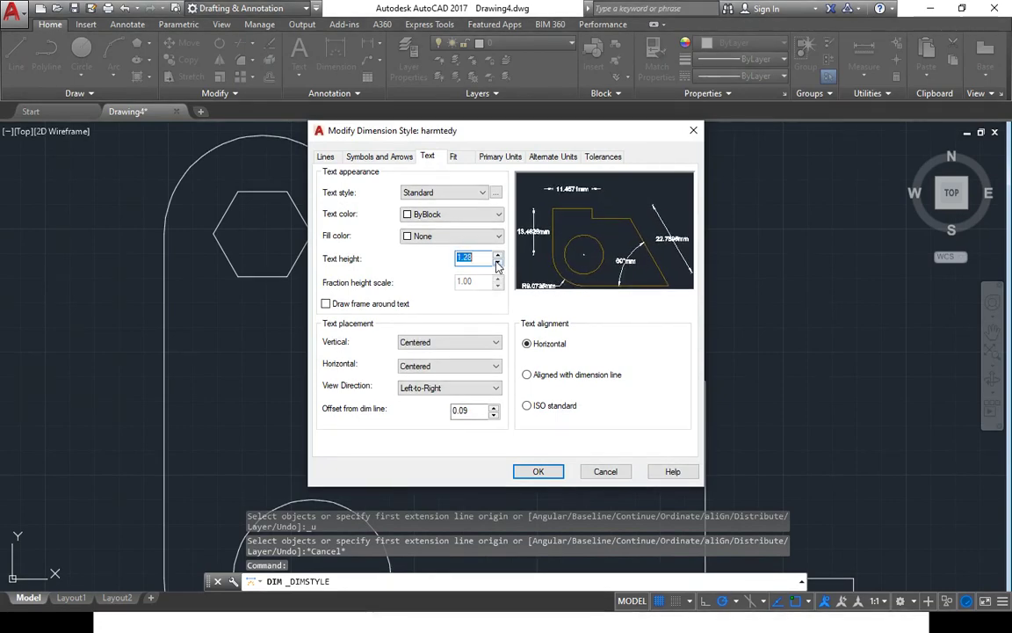
pyautogui.click(498, 262)
pyautogui.click(498, 262)
pyautogui.click(498, 262)
pyautogui.click(498, 262)
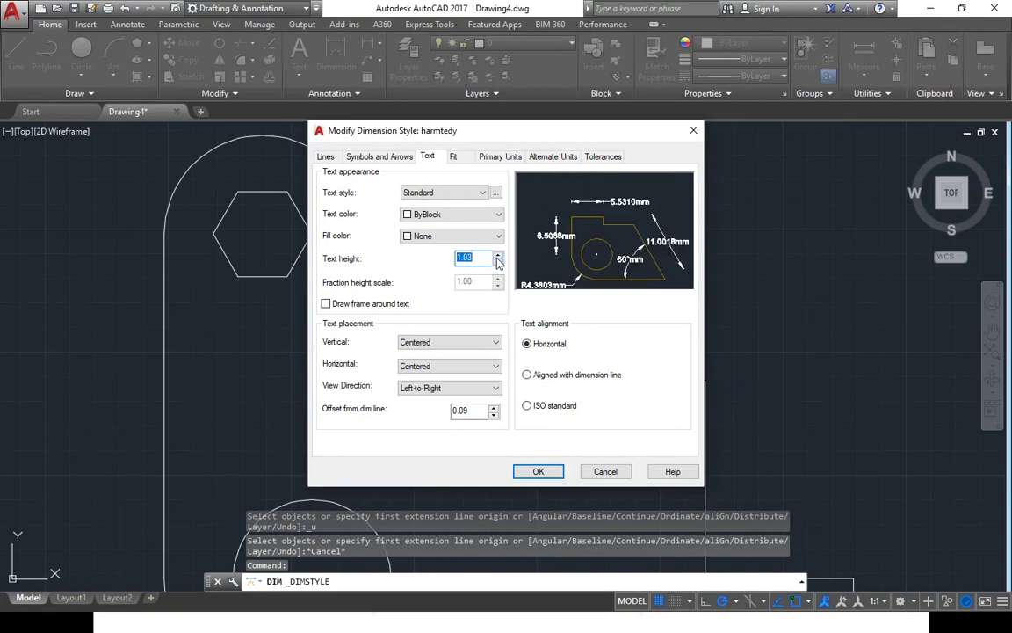
pyautogui.click(499, 262)
pyautogui.click(498, 262)
pyautogui.click(498, 262)
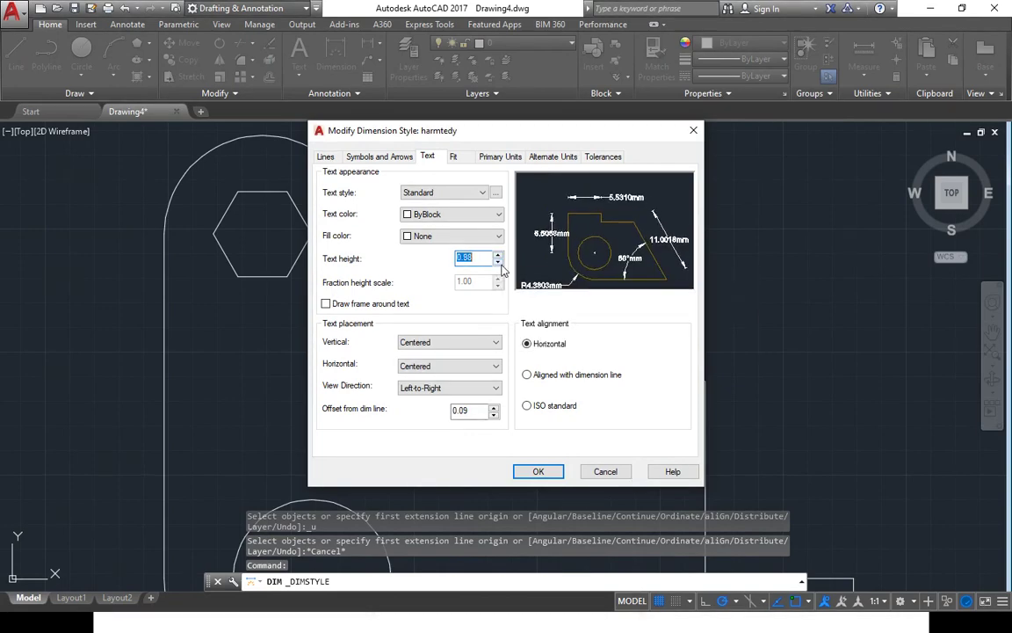
pyautogui.click(501, 266)
pyautogui.click(500, 266)
pyautogui.click(501, 266)
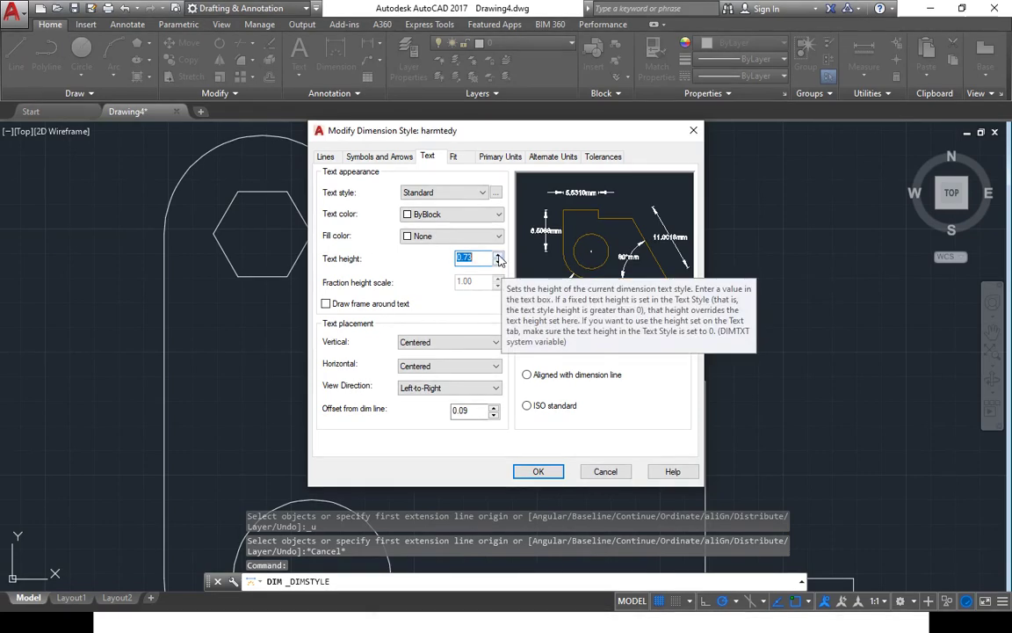
pyautogui.click(498, 256)
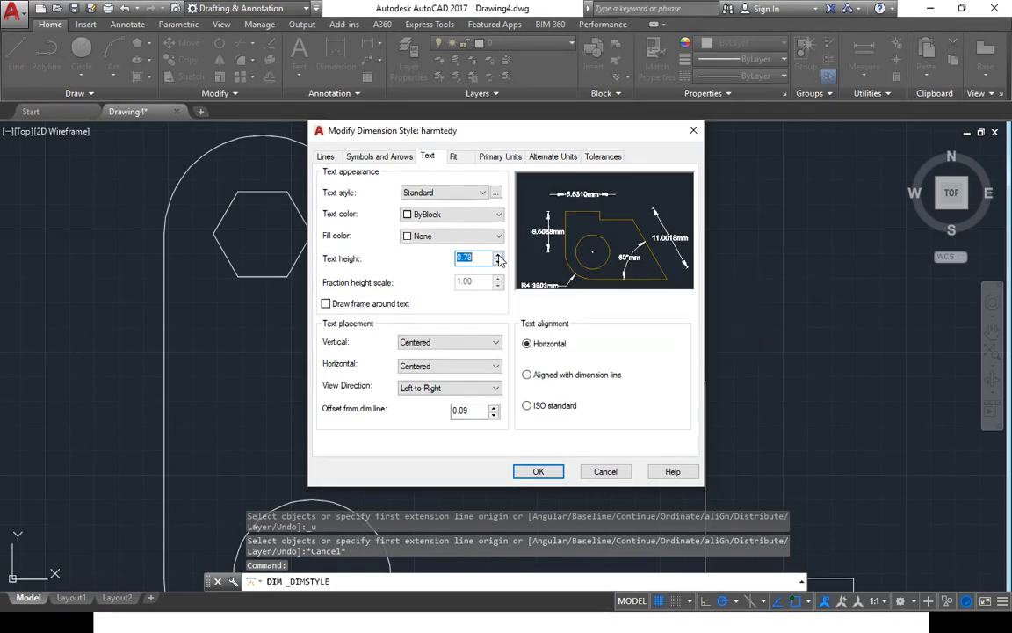
# Step: Set the dimension style's linear precision to 0.00 and save the modified style
pyautogui.click(497, 159)
pyautogui.click(479, 208)
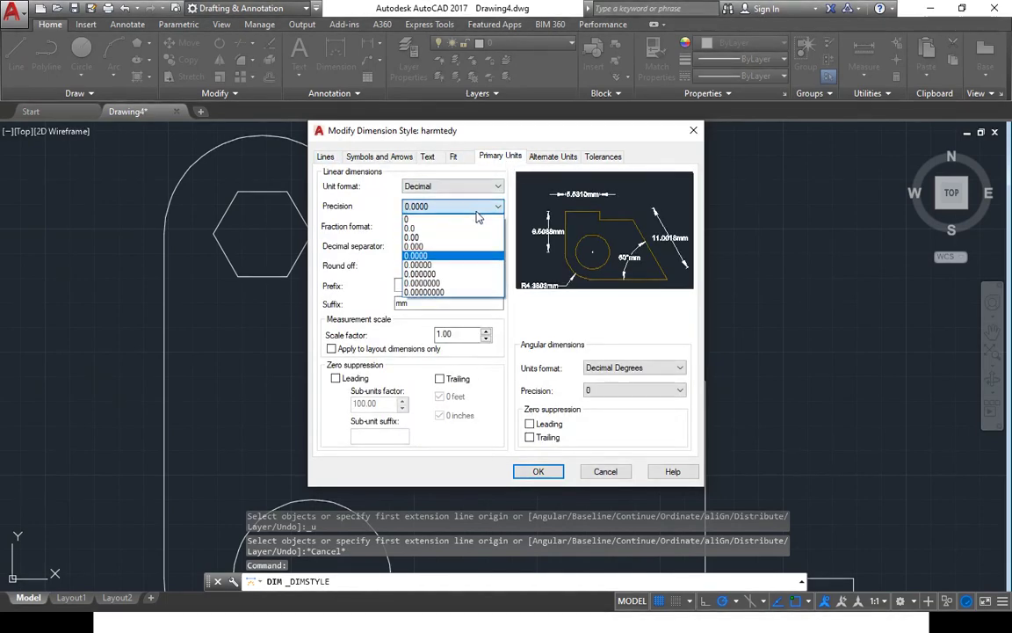
pyautogui.click(413, 239)
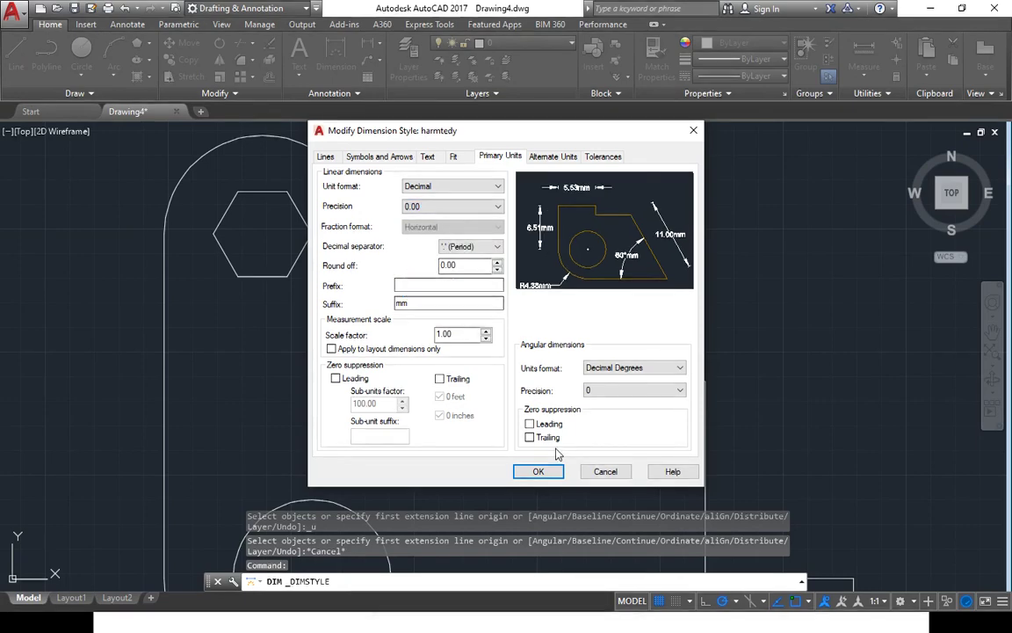
pyautogui.click(539, 472)
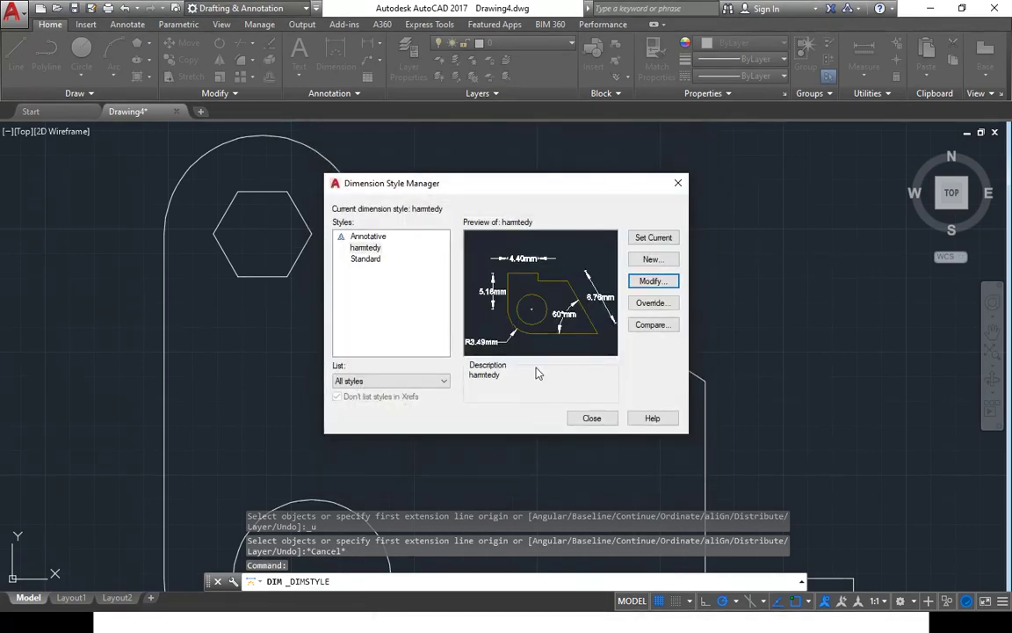
pyautogui.click(592, 418)
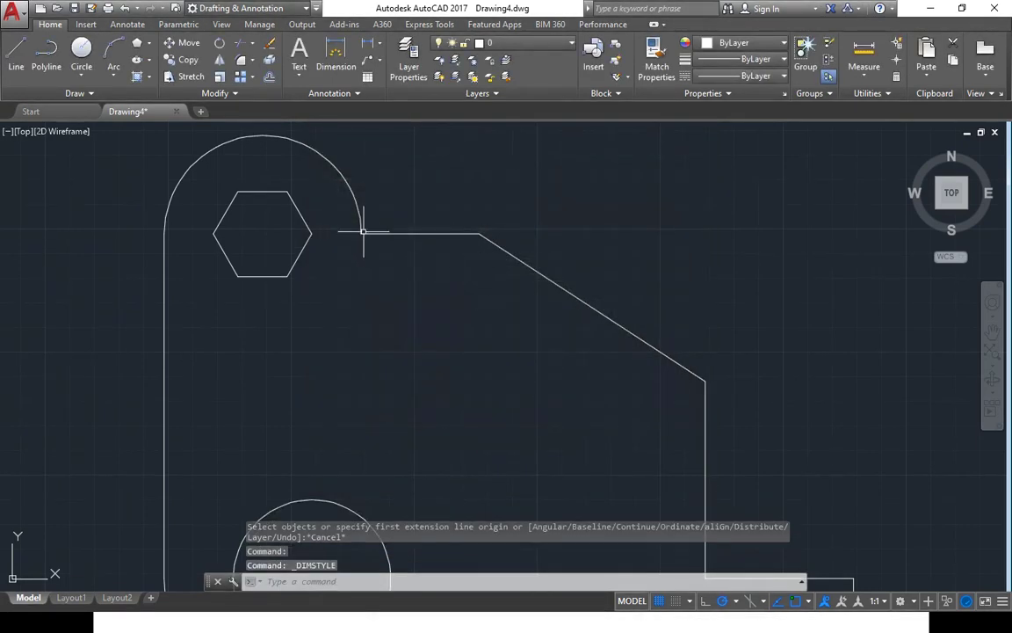
# Step: Dimension the short horizontal edge between the top arc and the sloped edge, placing the dimension line above it
pyautogui.click(360, 233)
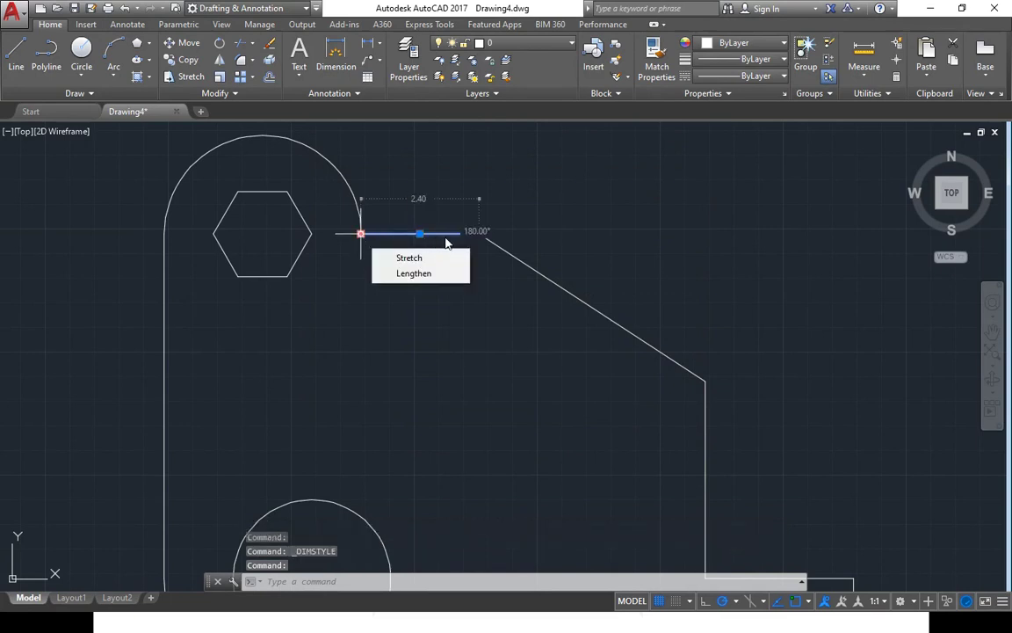
pyautogui.click(335, 54)
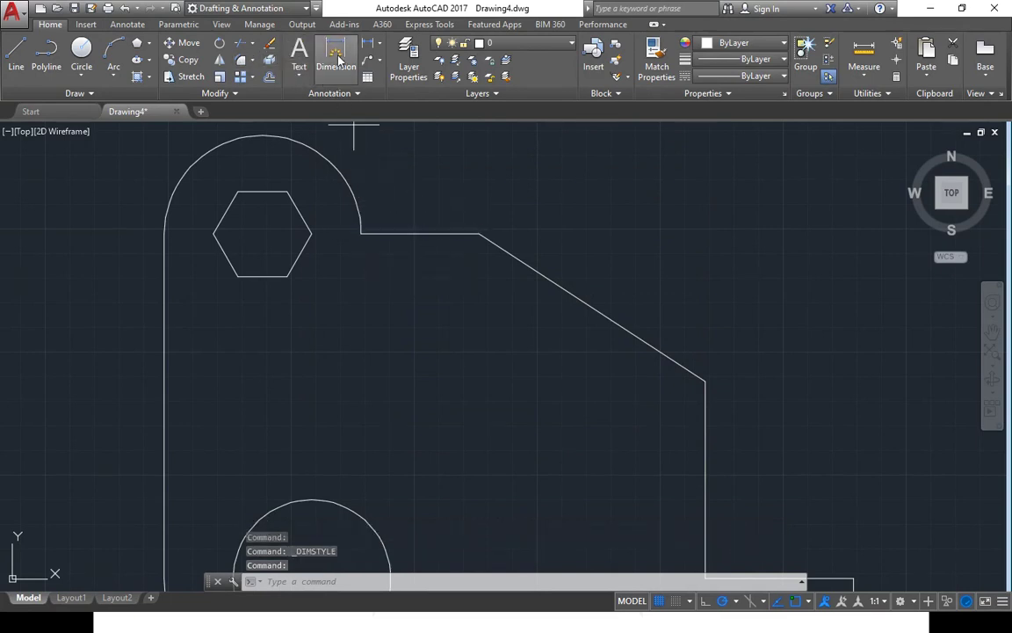
pyautogui.click(360, 233)
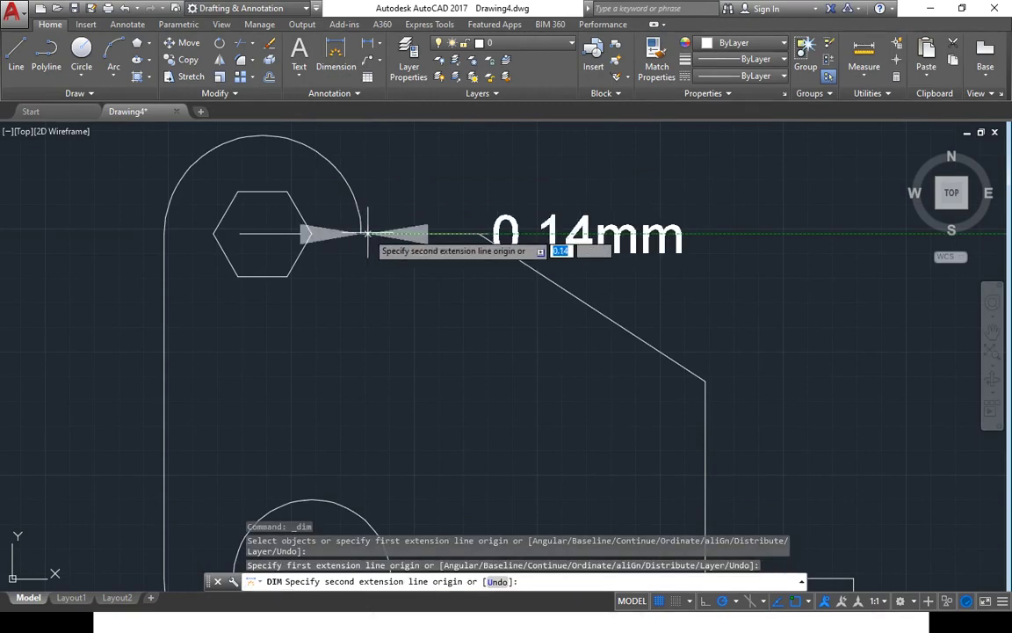
pyautogui.click(477, 232)
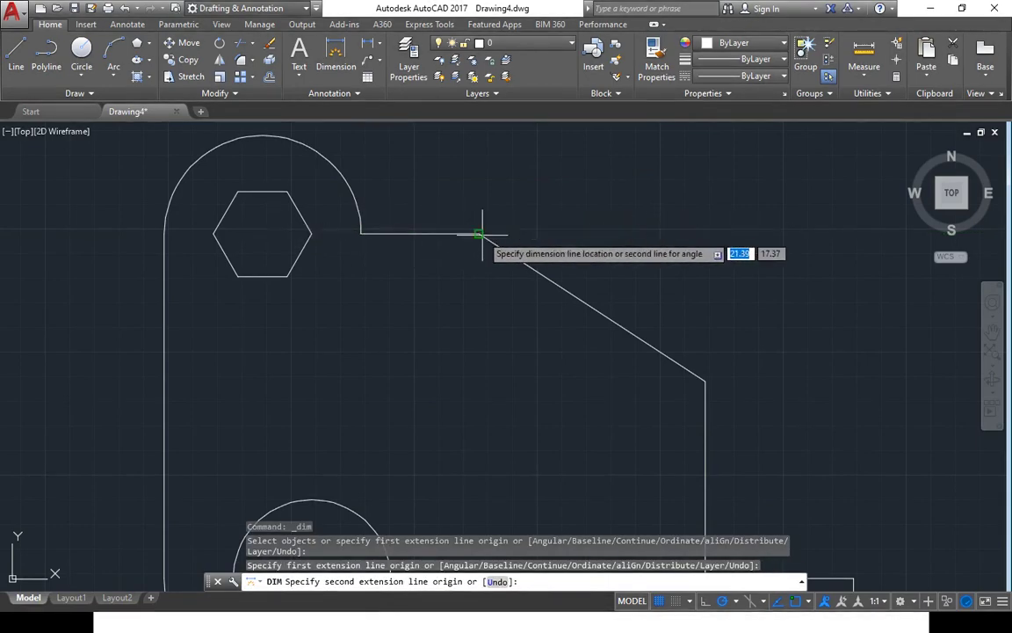
pyautogui.click(479, 185)
pyautogui.scroll(-6, 567, 233)
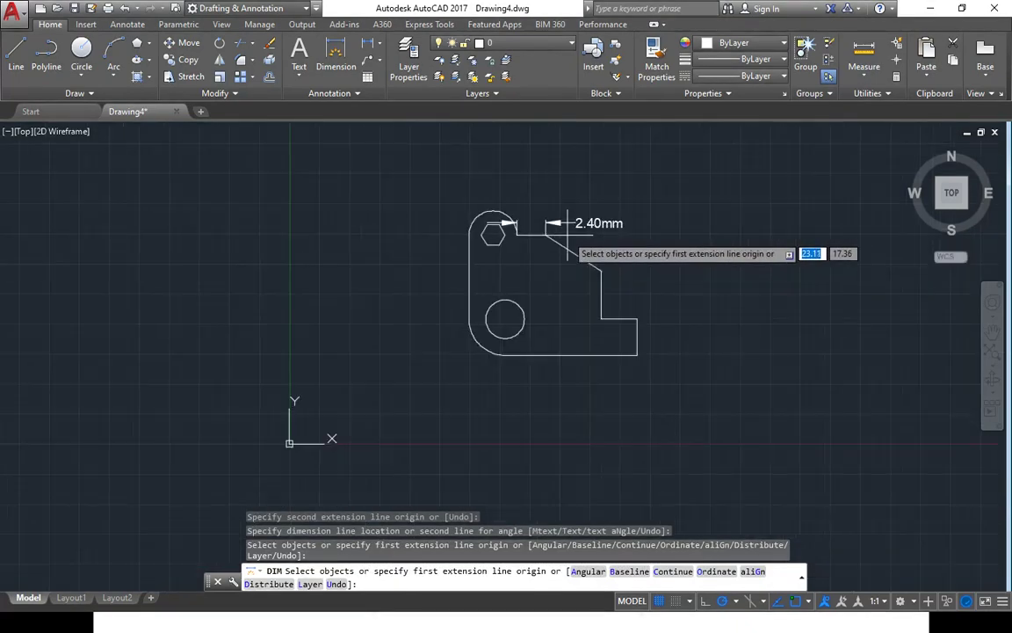
# Step: Undo the linear dimension above the short horizontal edge between the top arc and the sloped edge
pyautogui.scroll(4, 568, 232)
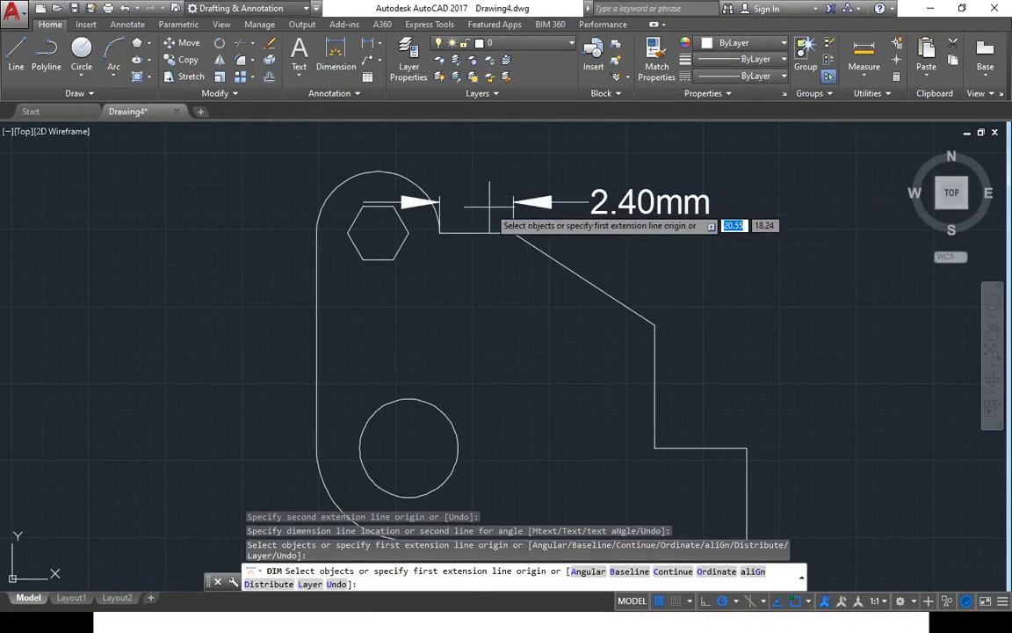
pyautogui.hotkey('ctrl', 'z')
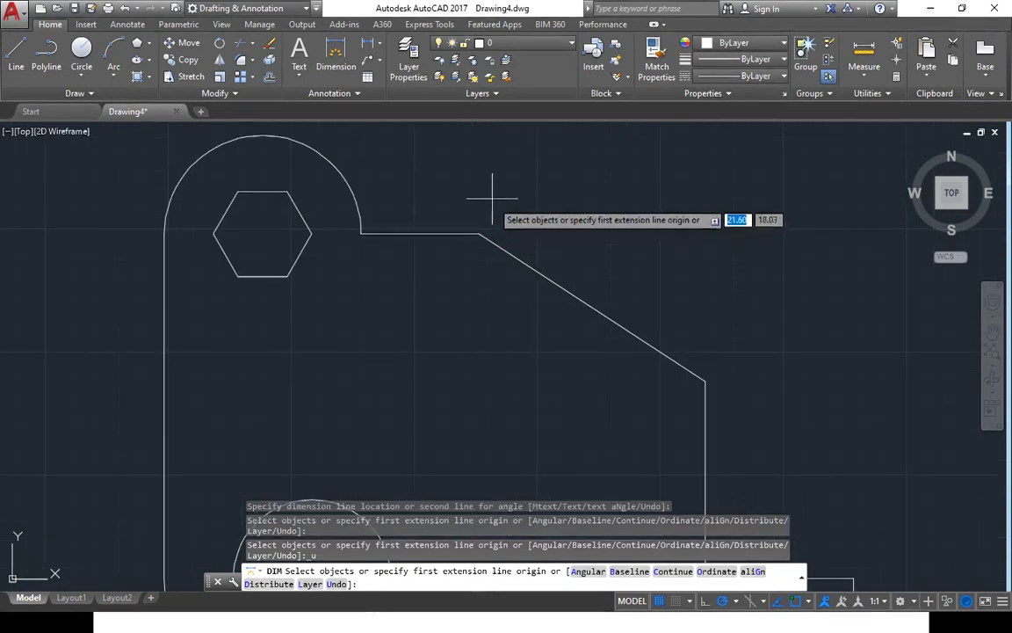
pyautogui.click(341, 93)
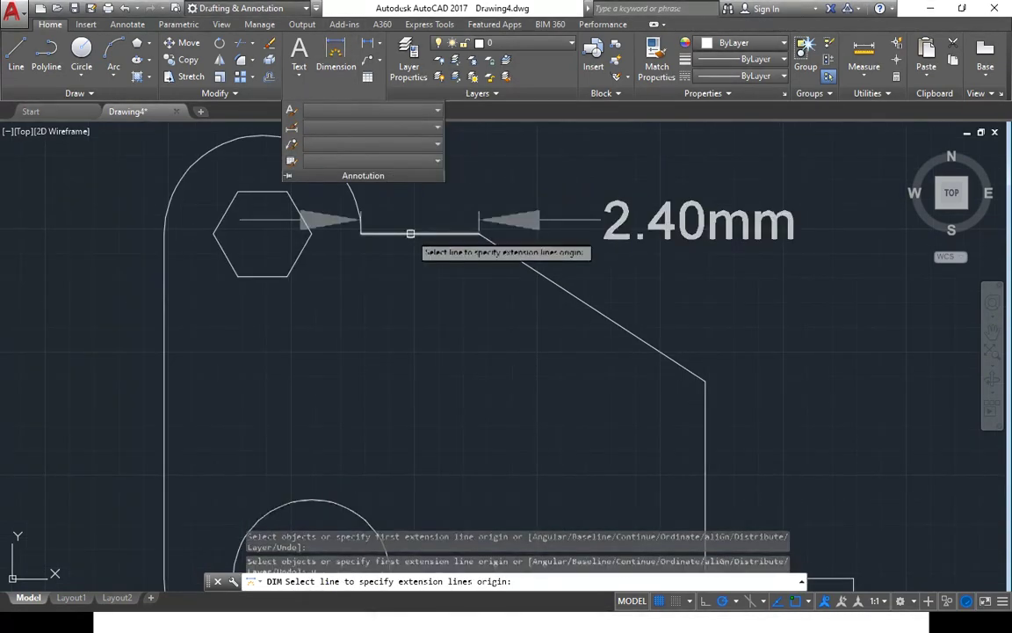
pyautogui.click(423, 257)
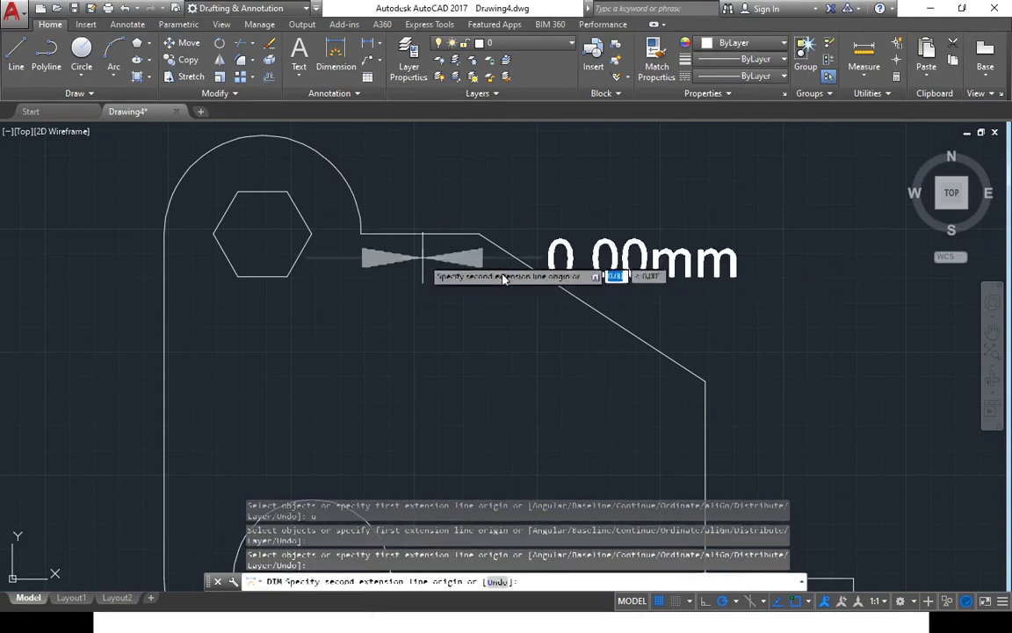
pyautogui.click(409, 281)
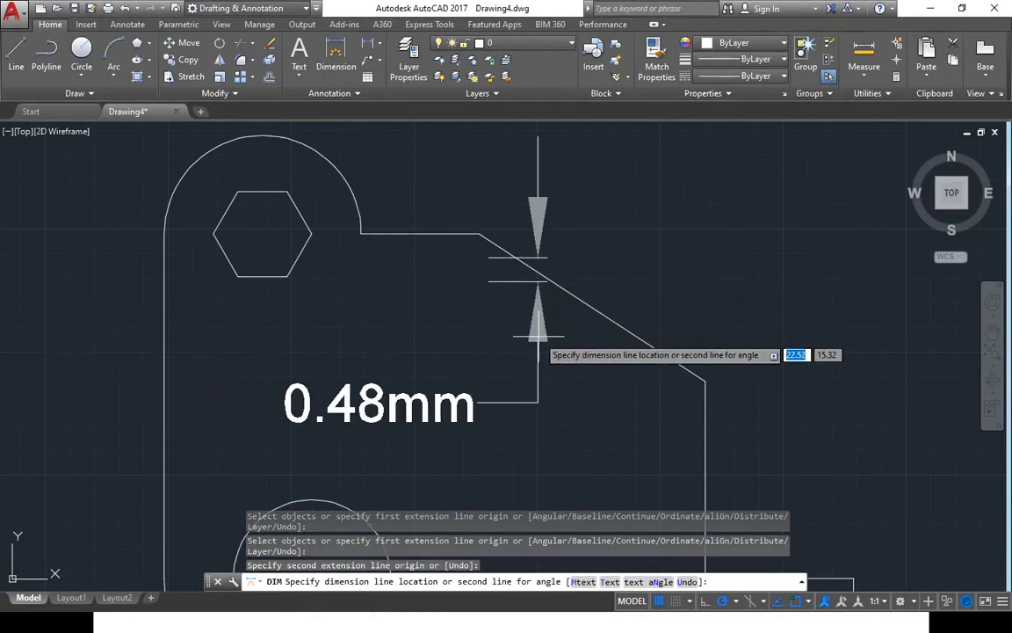
pyautogui.click(595, 361)
pyautogui.hotkey('ctrl', 'z')
pyautogui.press('Escape')
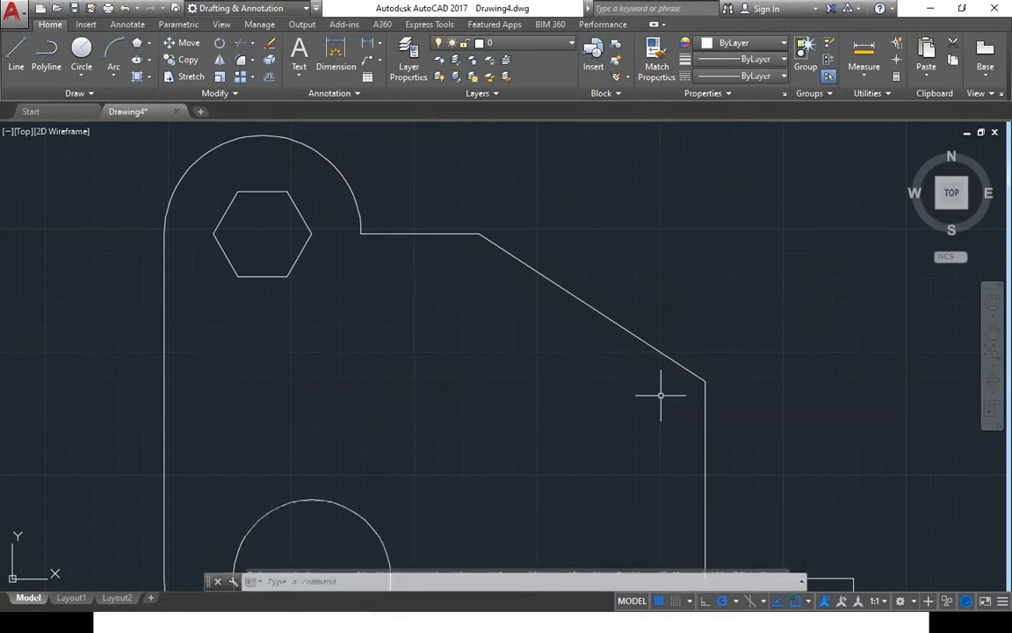
# Step: Modify the current custom dimension style by setting its arrow size to 0.73
pyautogui.click(337, 55)
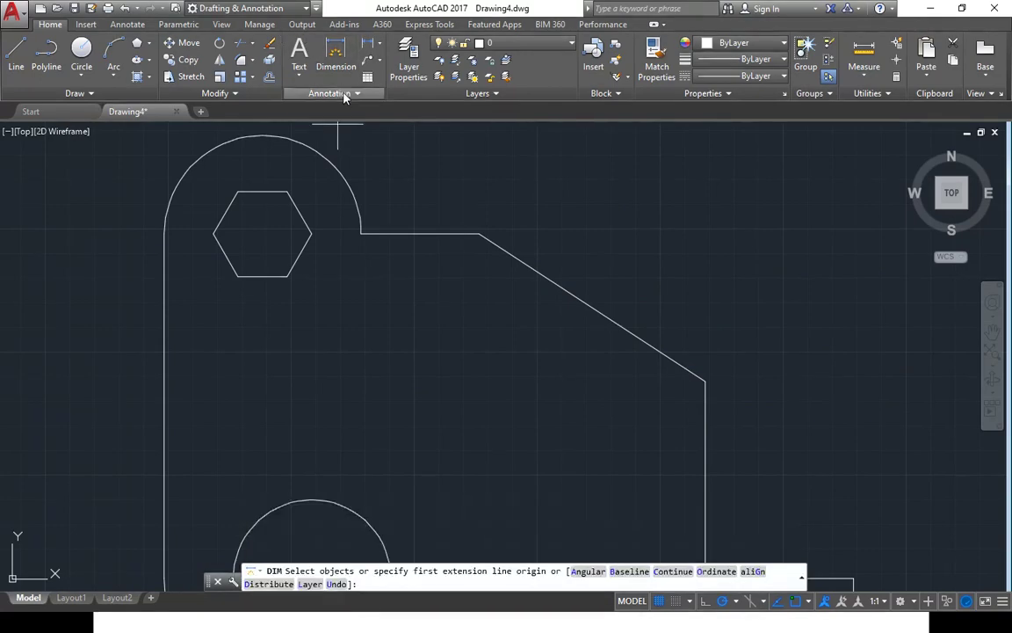
pyautogui.click(342, 94)
pyautogui.click(363, 129)
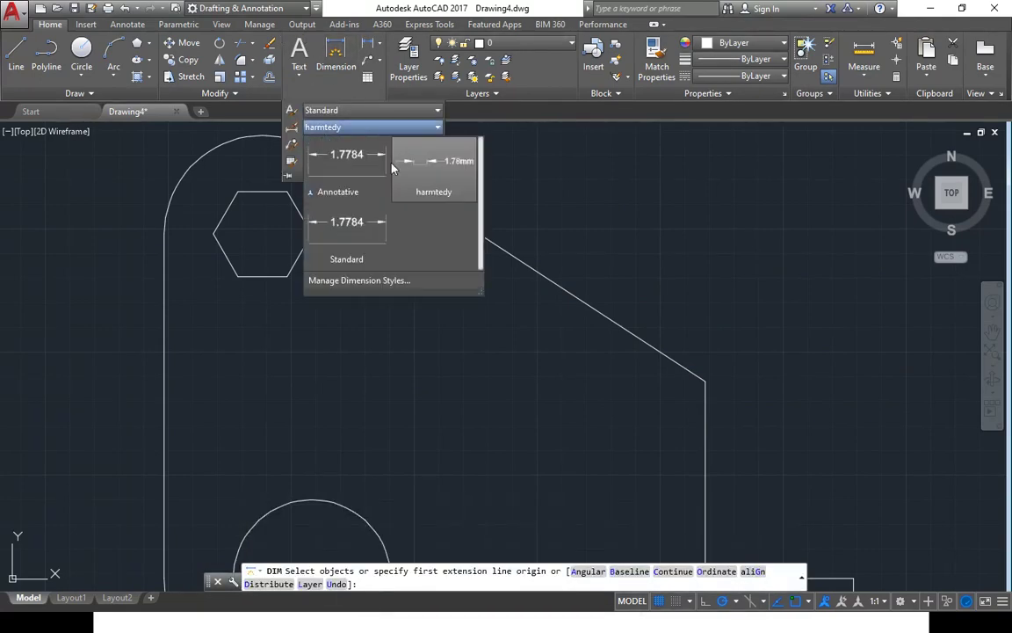
pyautogui.click(373, 281)
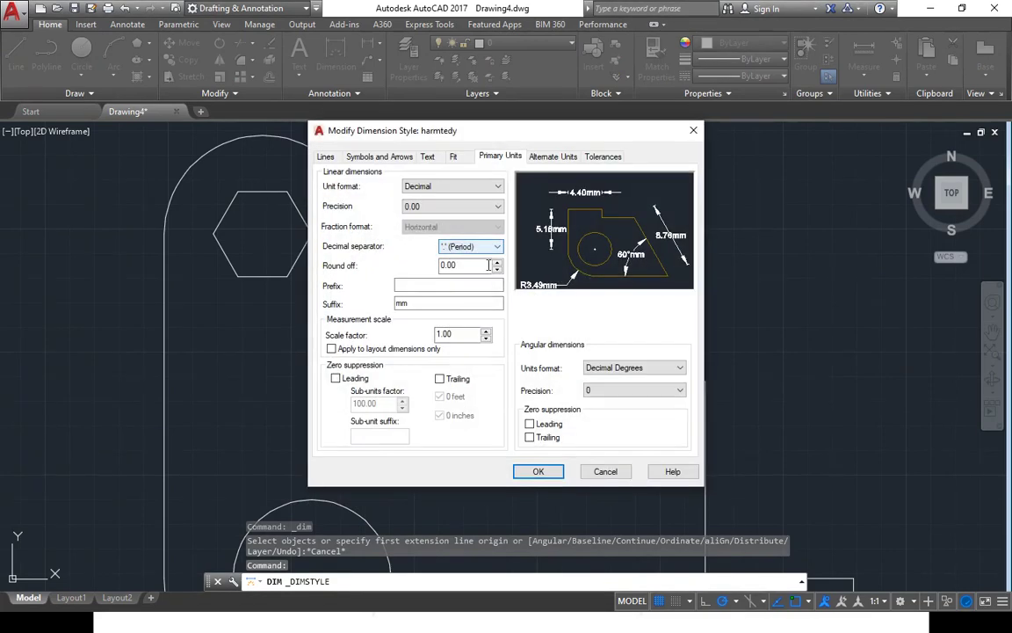
pyautogui.click(384, 156)
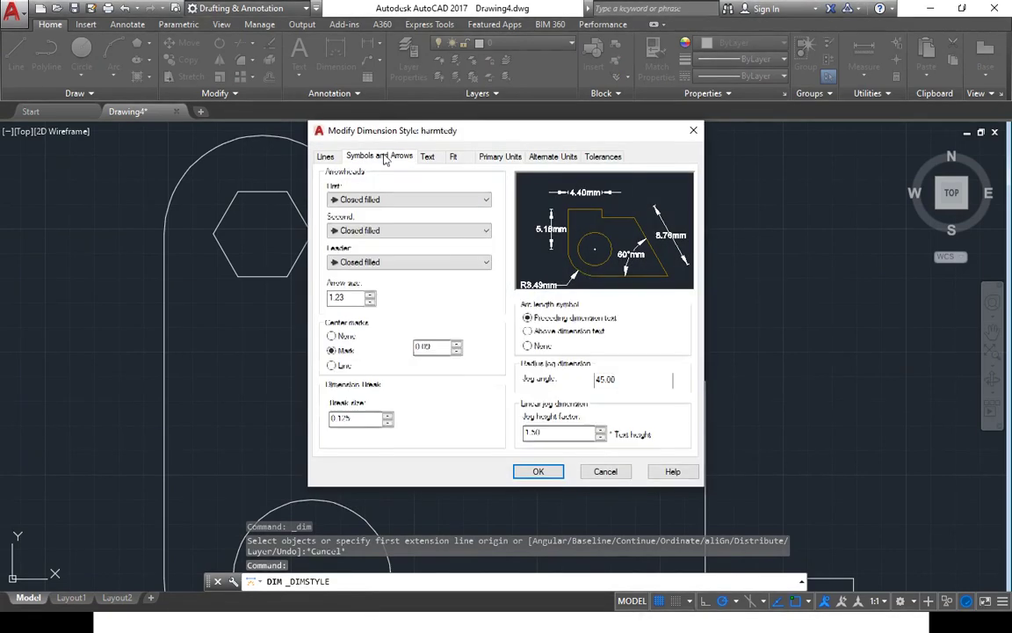
pyautogui.click(430, 158)
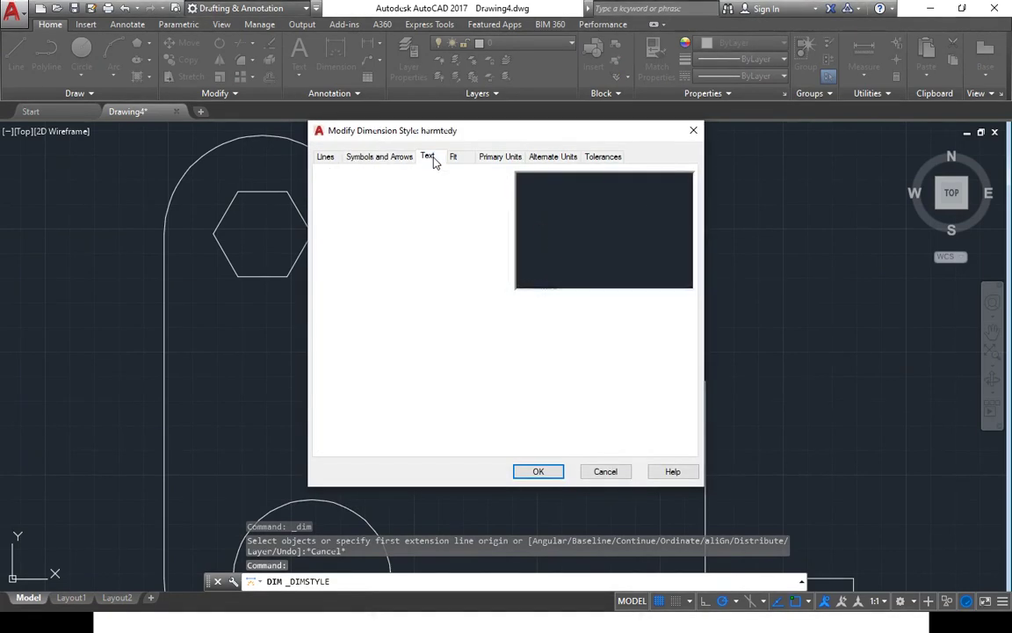
pyautogui.click(373, 158)
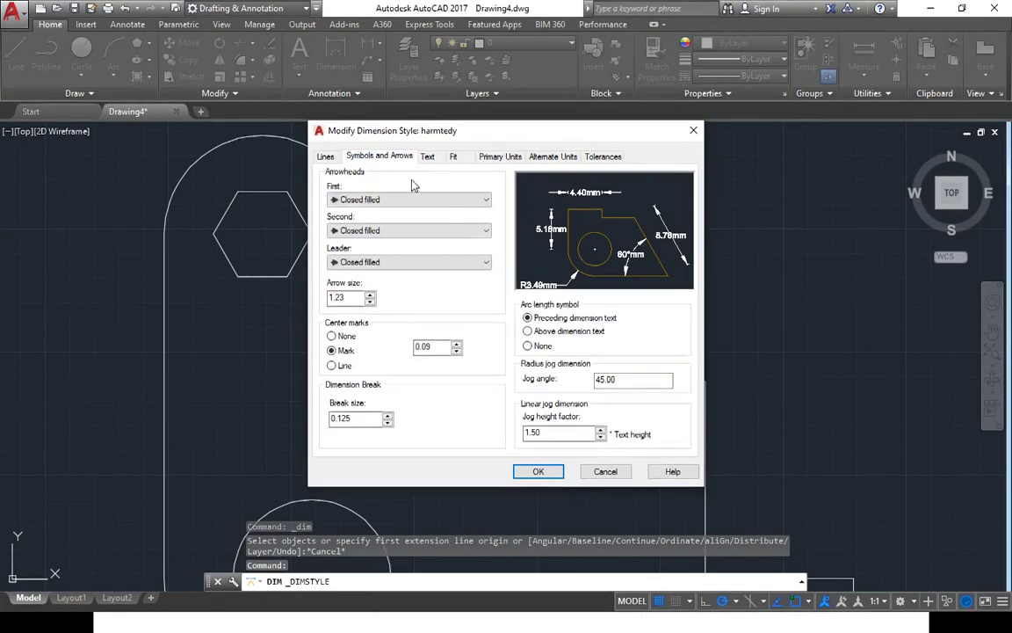
pyautogui.click(369, 303)
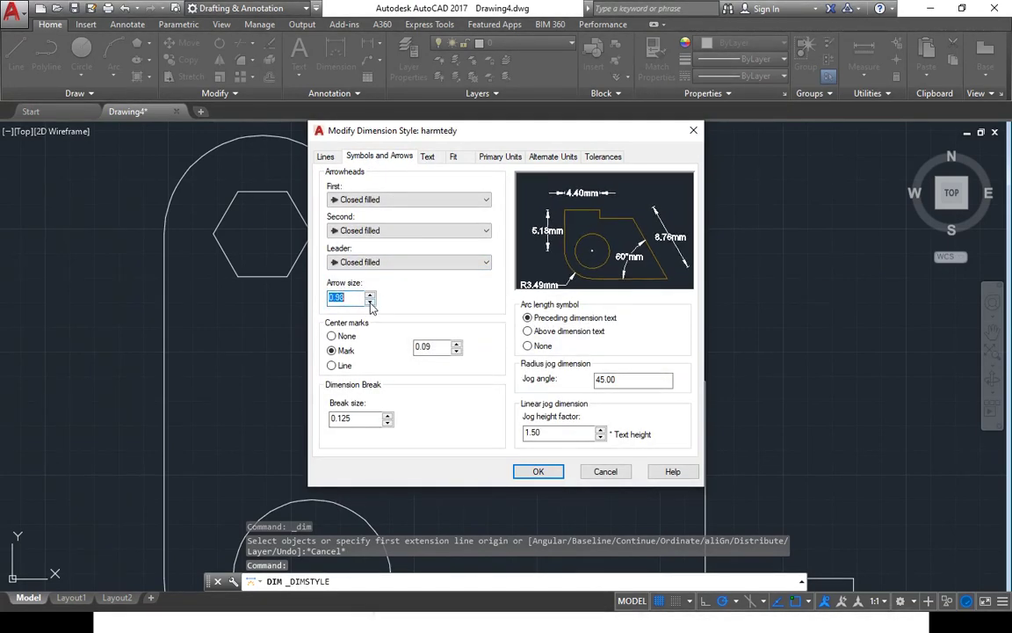
pyautogui.click(369, 302)
pyautogui.click(370, 302)
pyautogui.click(370, 302)
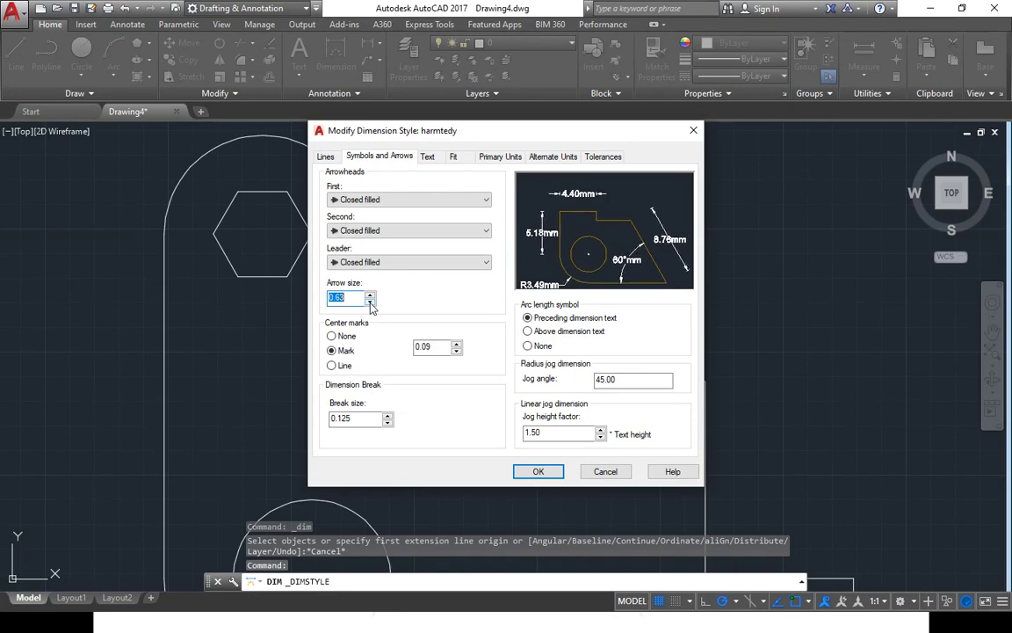
pyautogui.click(370, 295)
pyautogui.click(370, 296)
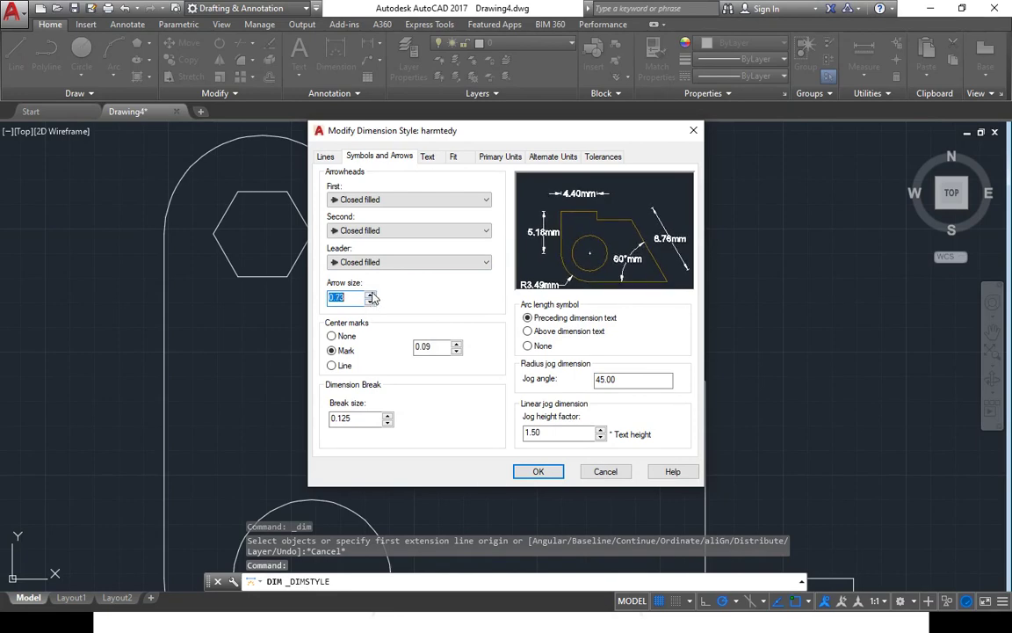
pyautogui.click(371, 295)
pyautogui.click(370, 302)
pyautogui.click(370, 302)
pyautogui.click(371, 296)
# Step: Set the dimension style's text height to 0.63, save the modified style and close the style manager
pyautogui.click(431, 159)
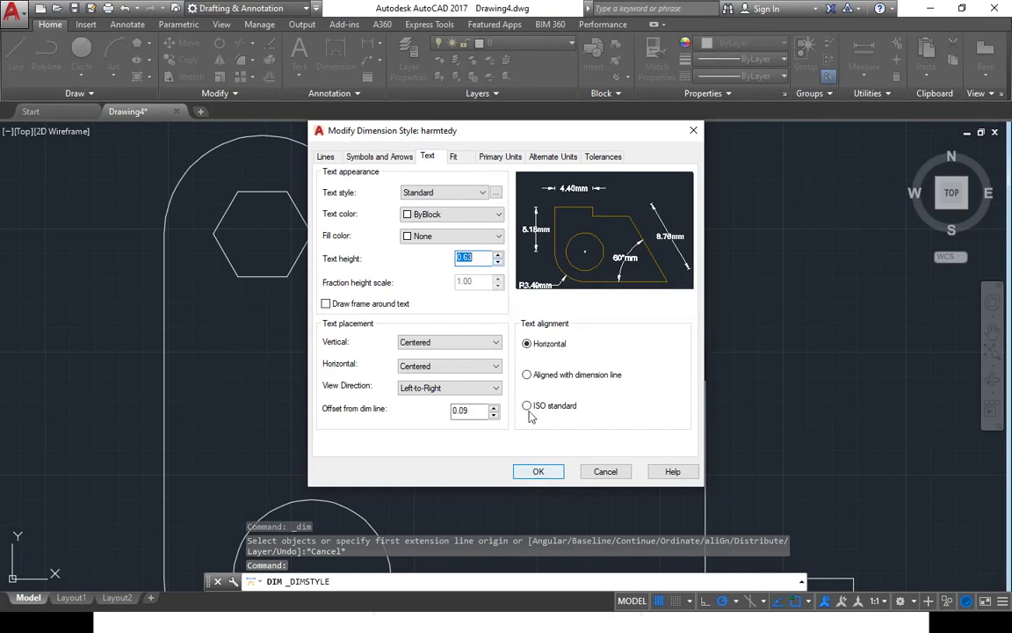
pyautogui.click(535, 473)
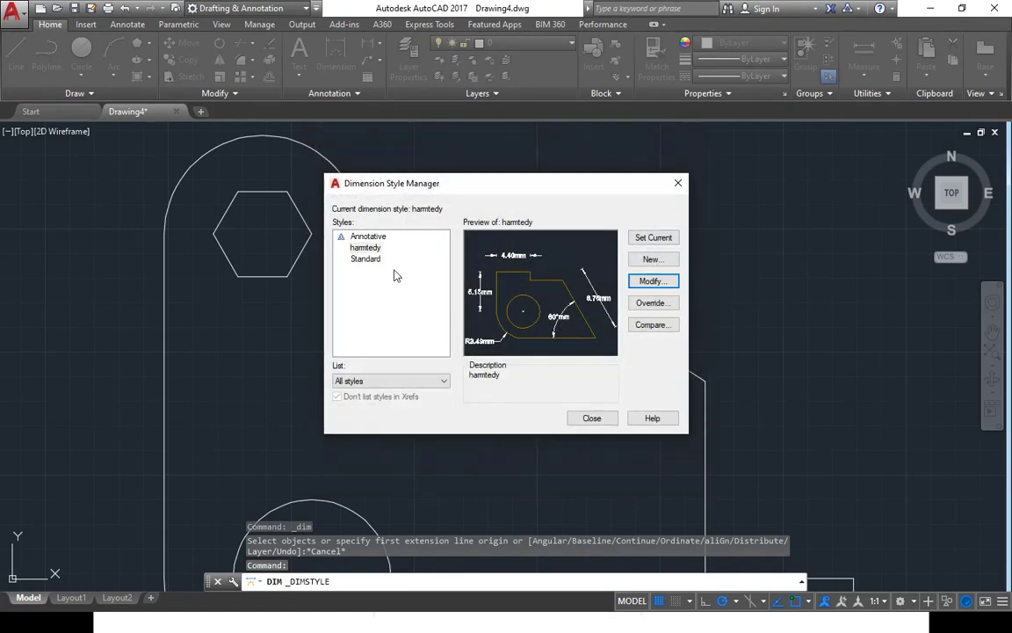
pyautogui.click(593, 419)
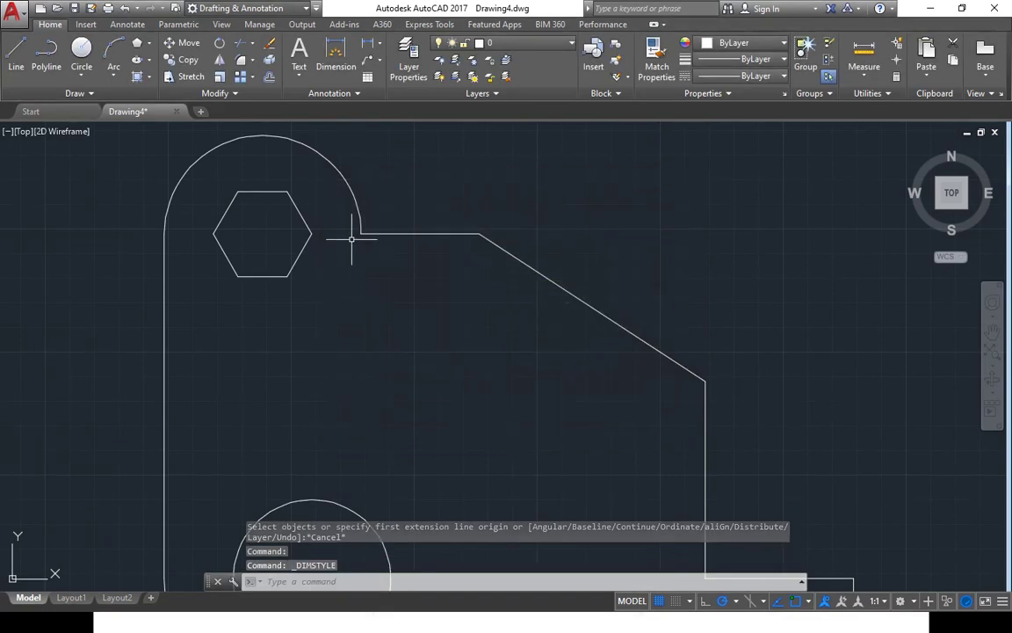
# Step: Dimension the short horizontal edge from the top arc's end to the sloped edge, with the dimension line above it
pyautogui.click(335, 51)
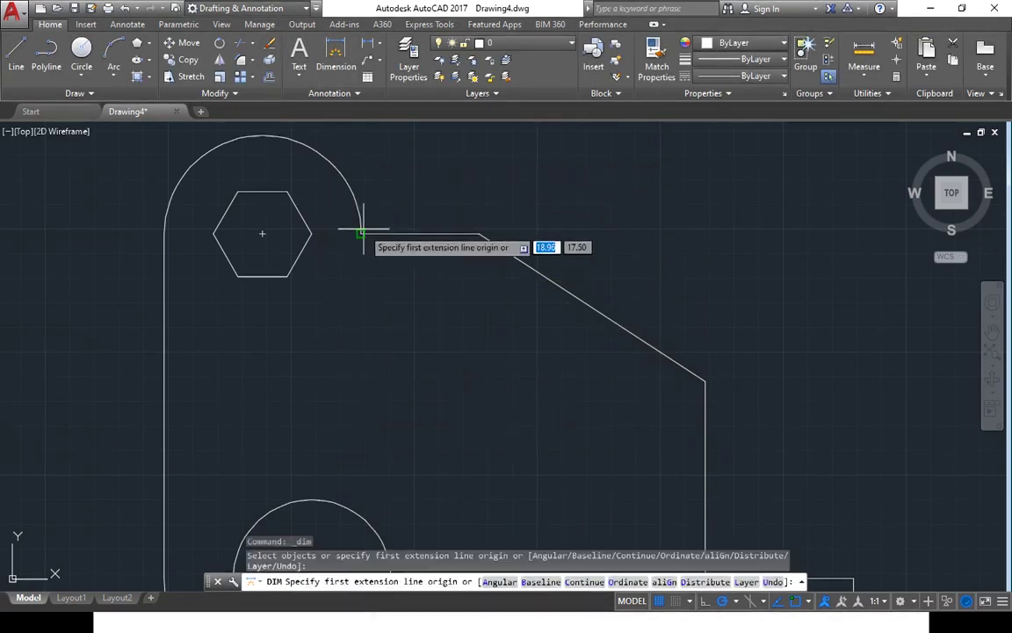
pyautogui.click(361, 232)
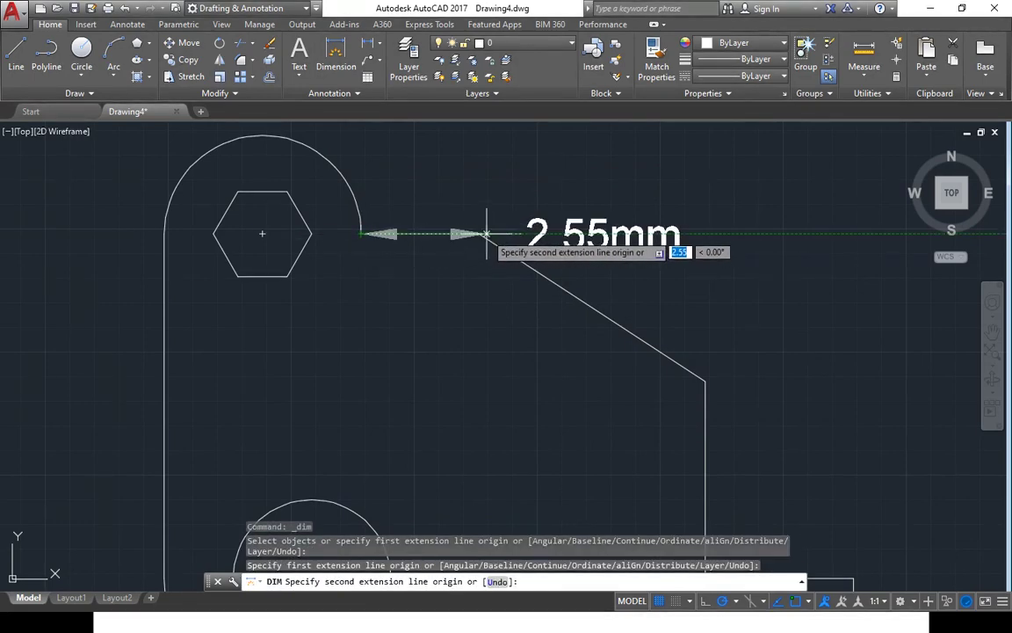
pyautogui.click(486, 234)
pyautogui.click(486, 178)
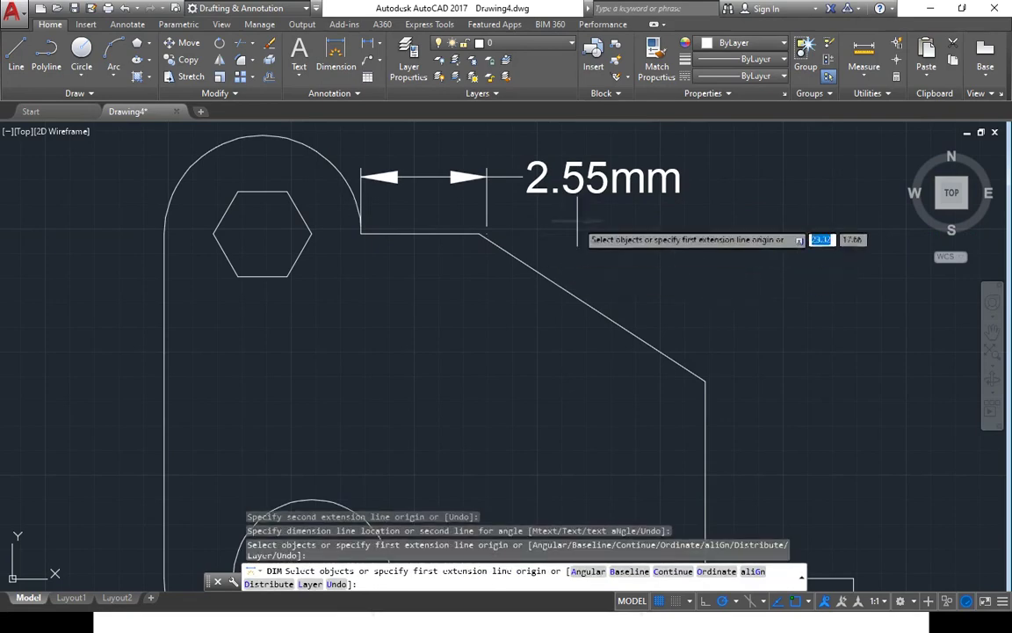
pyautogui.scroll(-4, 414, 298)
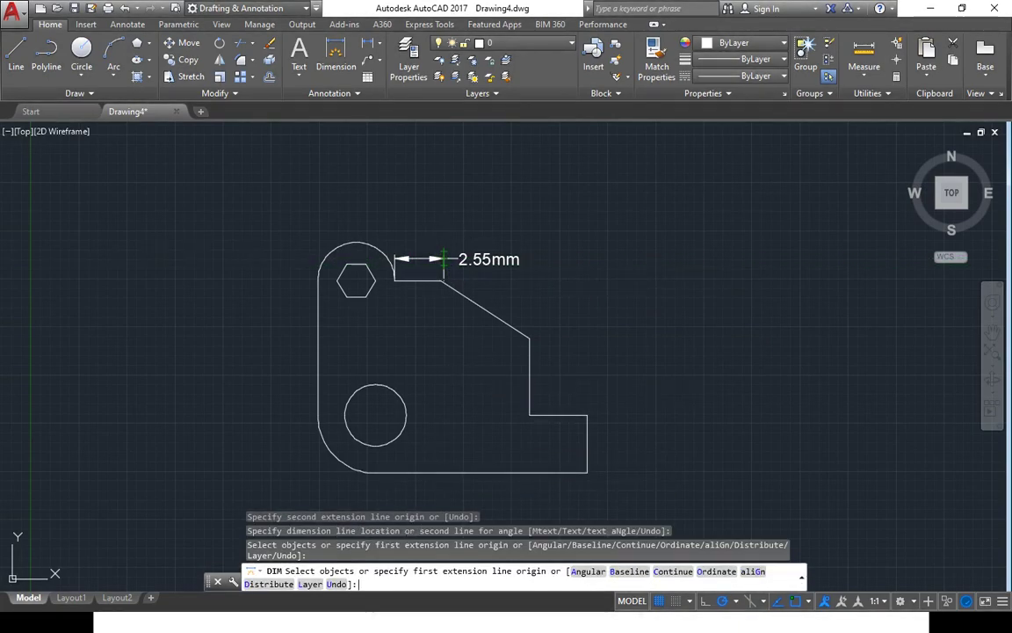
# Step: Check the reference drawing's dimensions and reduce the custom dimension style's text height to 0.33
pyautogui.hotkey('alt', 'Tab')
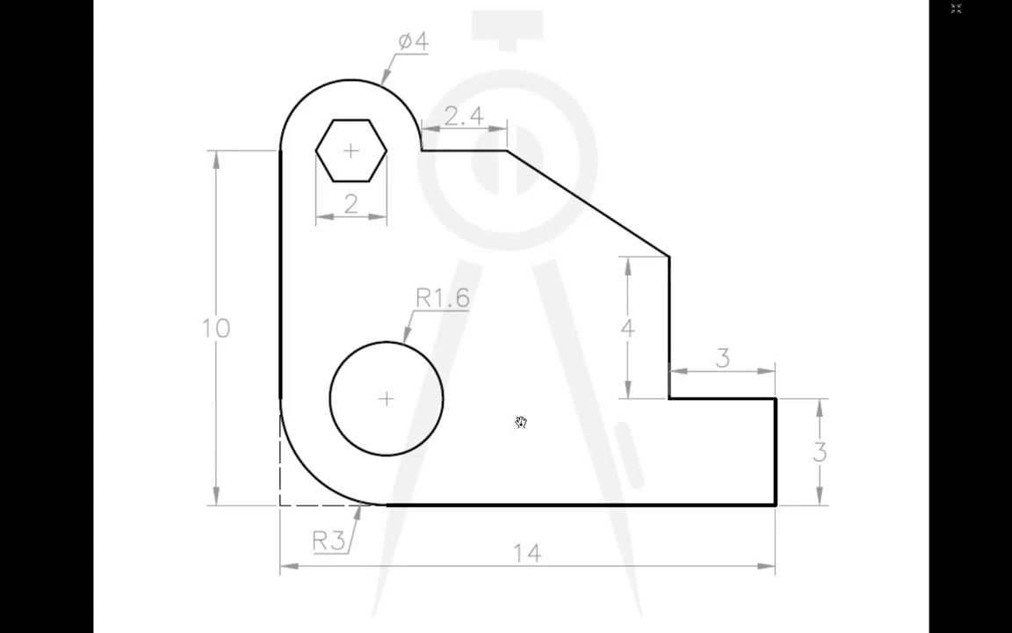
pyautogui.hotkey('alt', 'Tab')
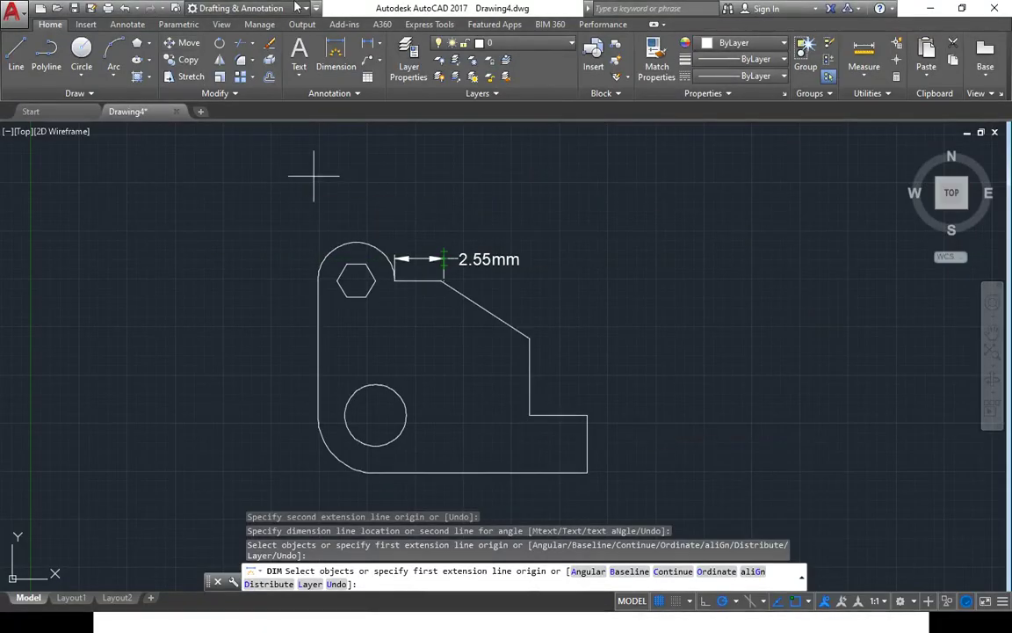
pyautogui.click(308, 92)
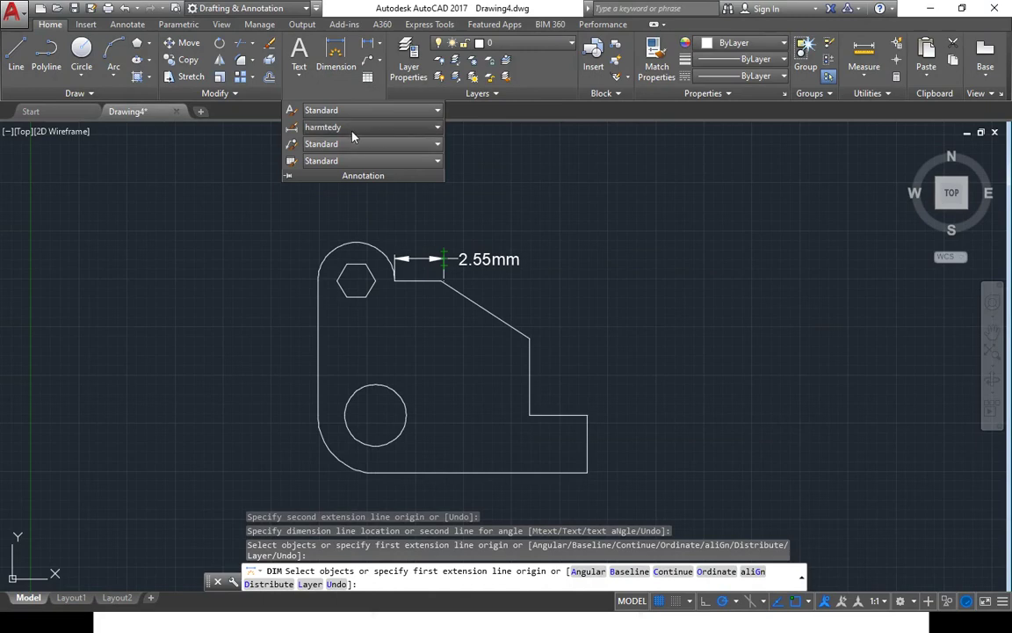
pyautogui.click(353, 128)
pyautogui.click(369, 280)
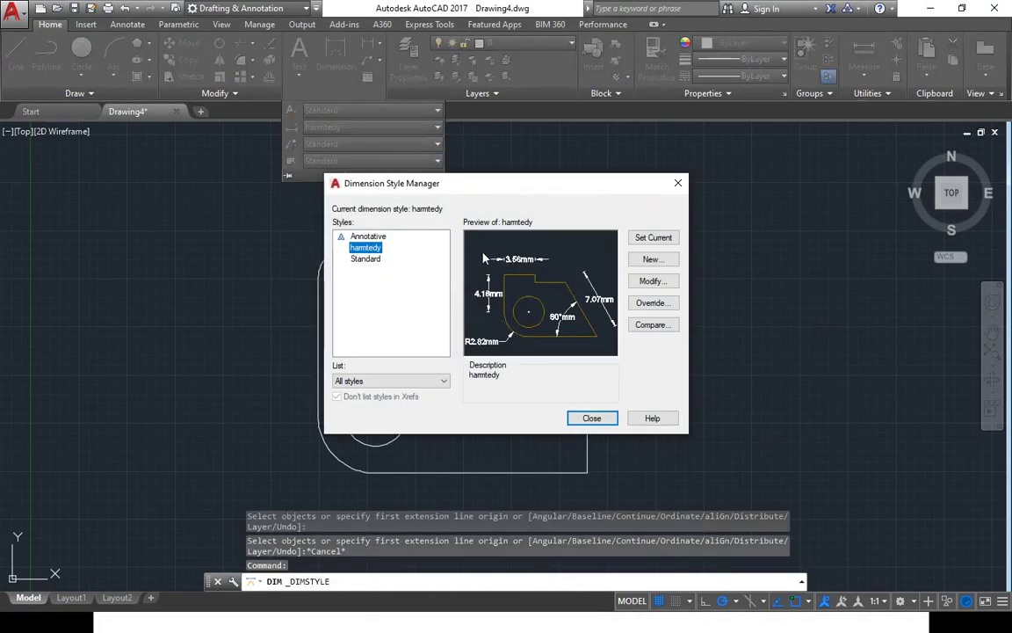
pyautogui.click(649, 283)
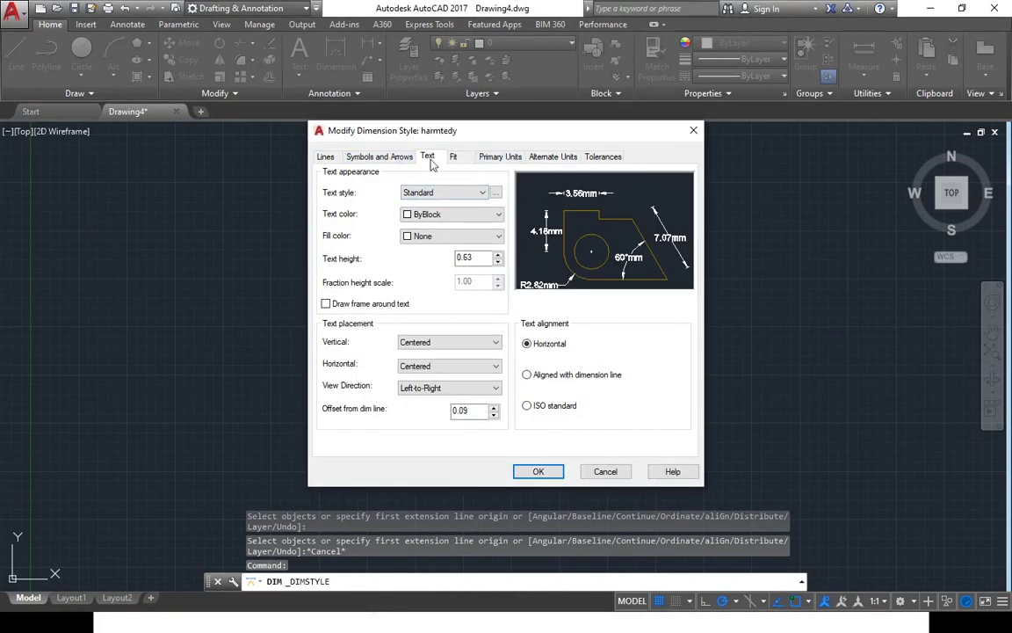
pyautogui.click(498, 262)
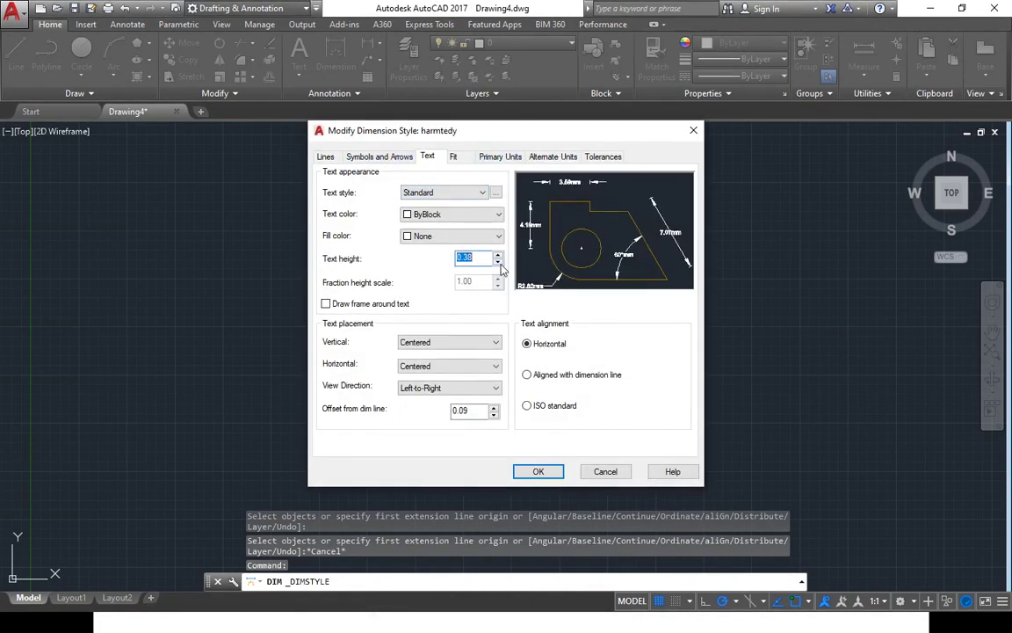
pyautogui.click(498, 261)
pyautogui.click(498, 262)
pyautogui.click(498, 255)
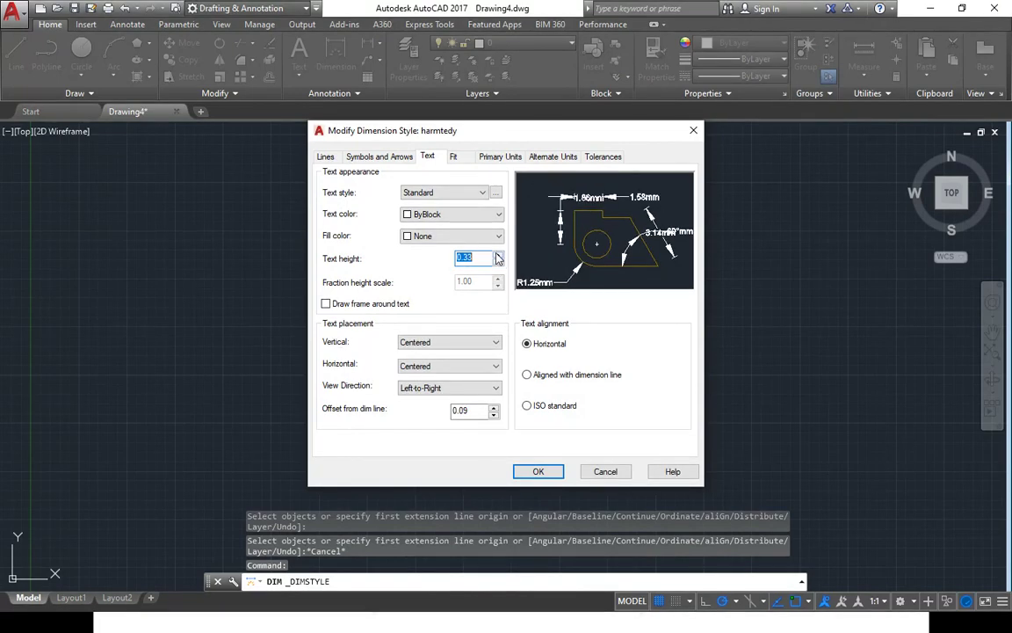
# Step: Set the custom dimension style's arrow size to 0.53, save the style and close the style manager
pyautogui.click(380, 157)
pyautogui.moveTo(496, 134); pyautogui.dragTo(455, 170)
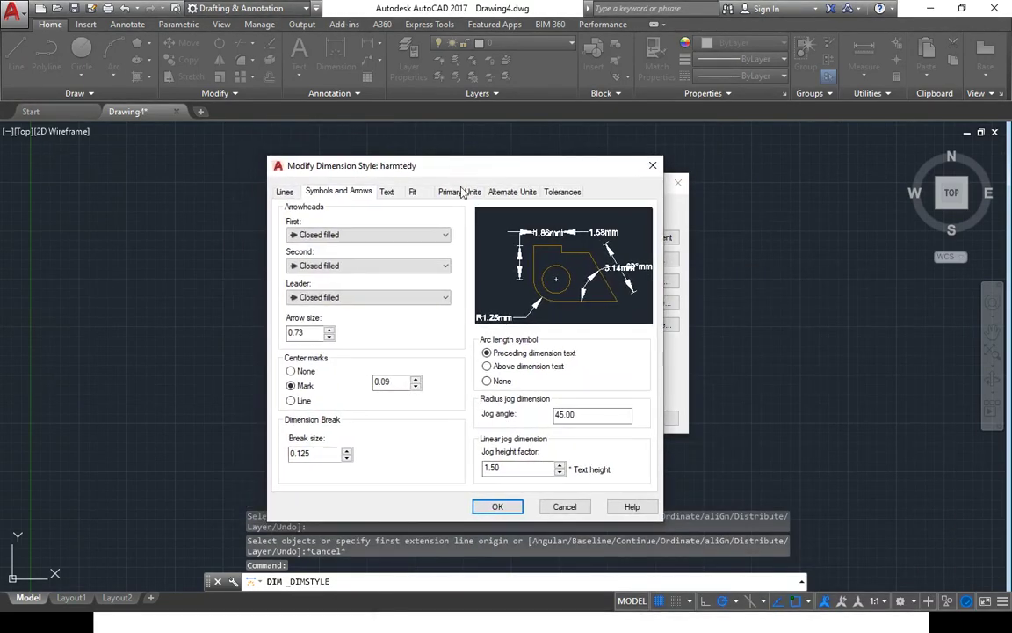
pyautogui.click(329, 338)
pyautogui.click(329, 337)
pyautogui.click(328, 337)
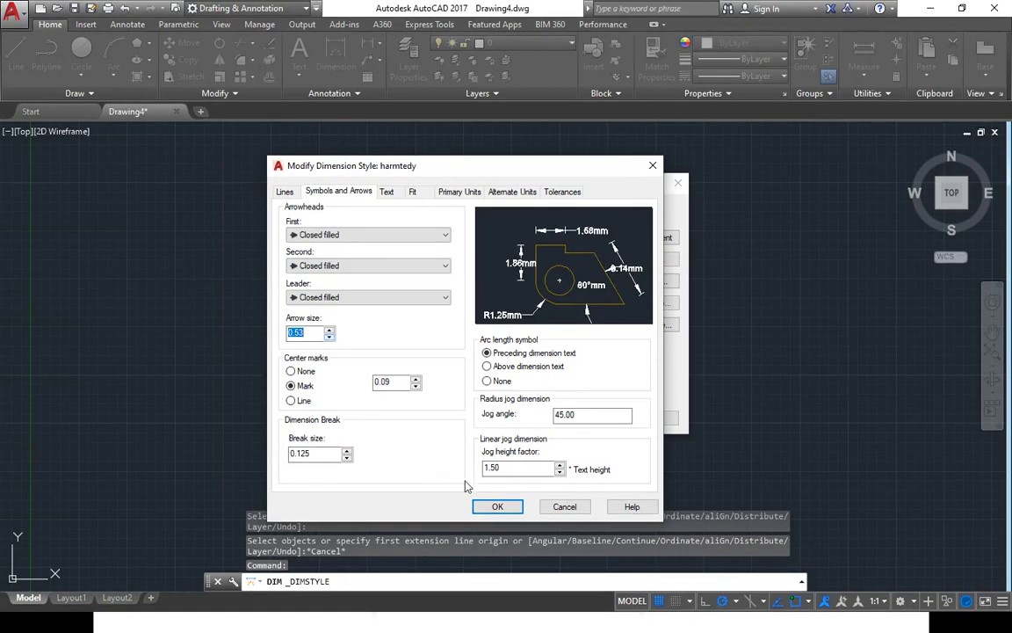
pyautogui.click(498, 506)
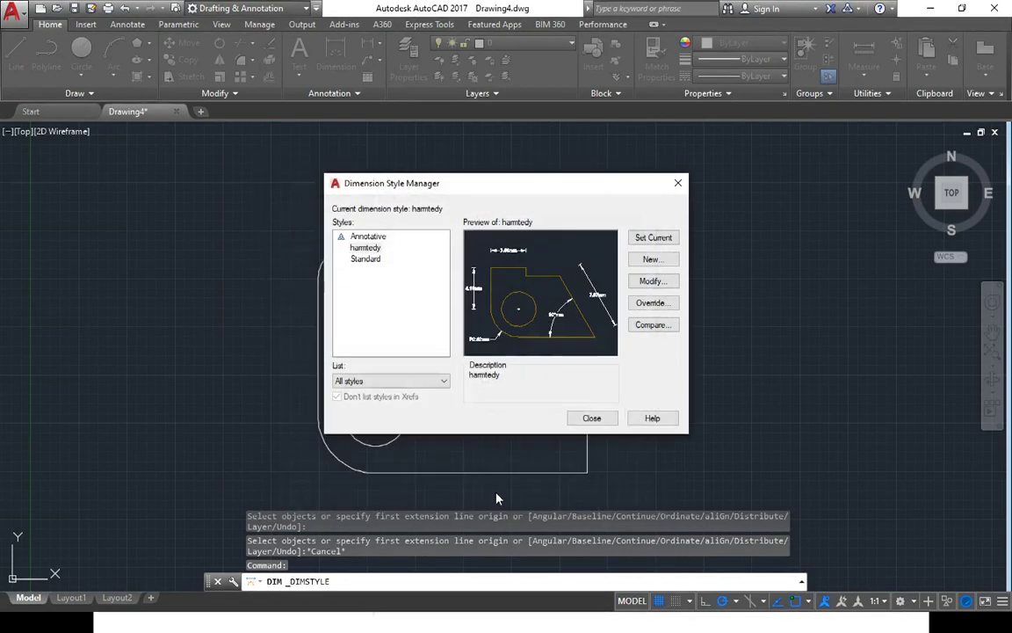
pyautogui.click(596, 419)
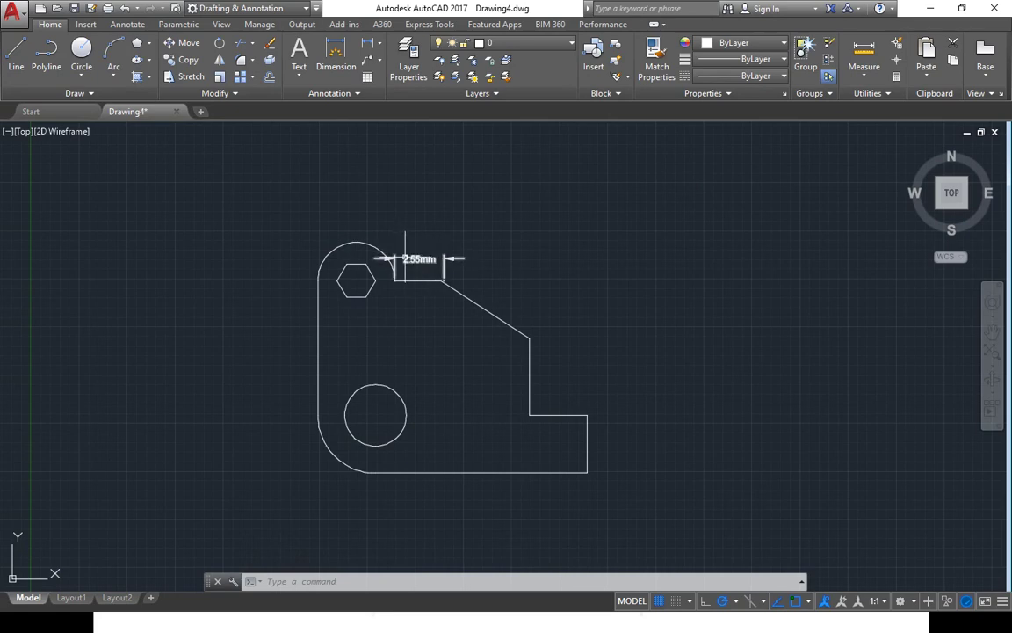
# Step: Reduce the arrow size of the custom dimension style and close the style manager
pyautogui.click(405, 258)
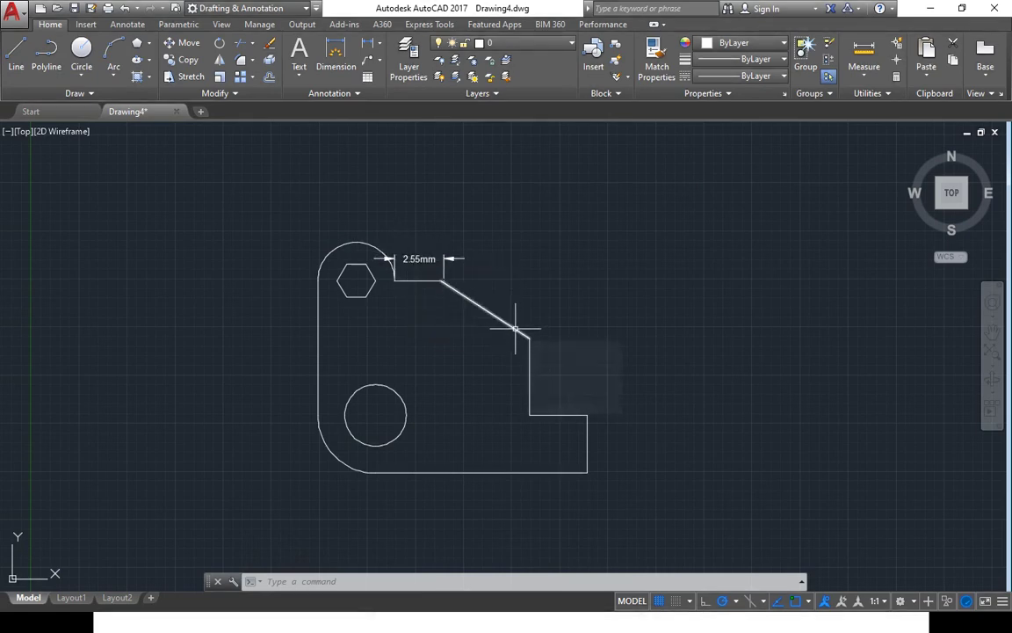
pyautogui.click(323, 94)
pyautogui.click(356, 129)
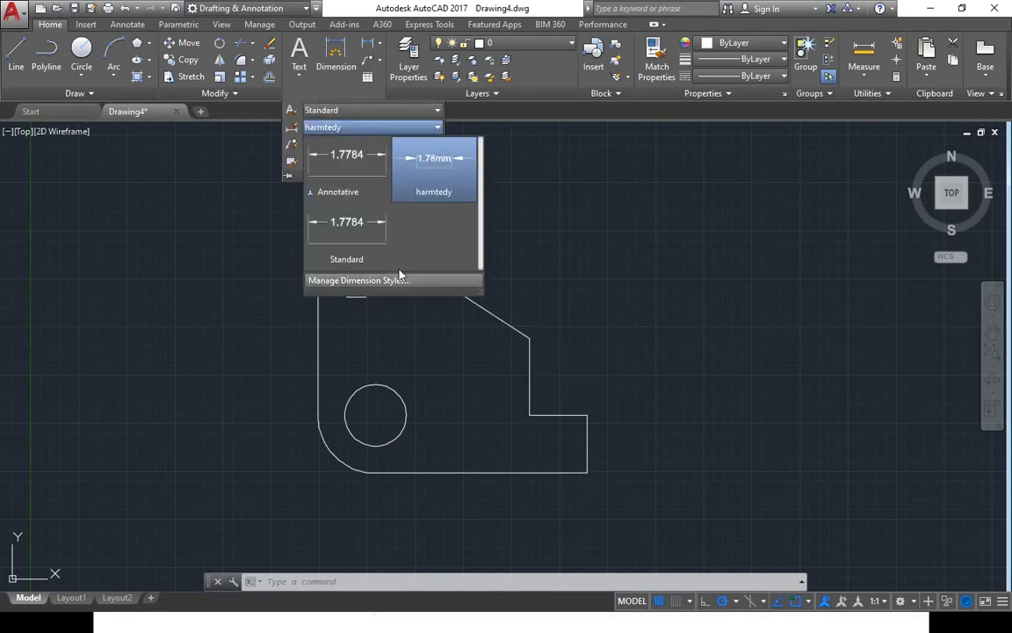
pyautogui.click(390, 279)
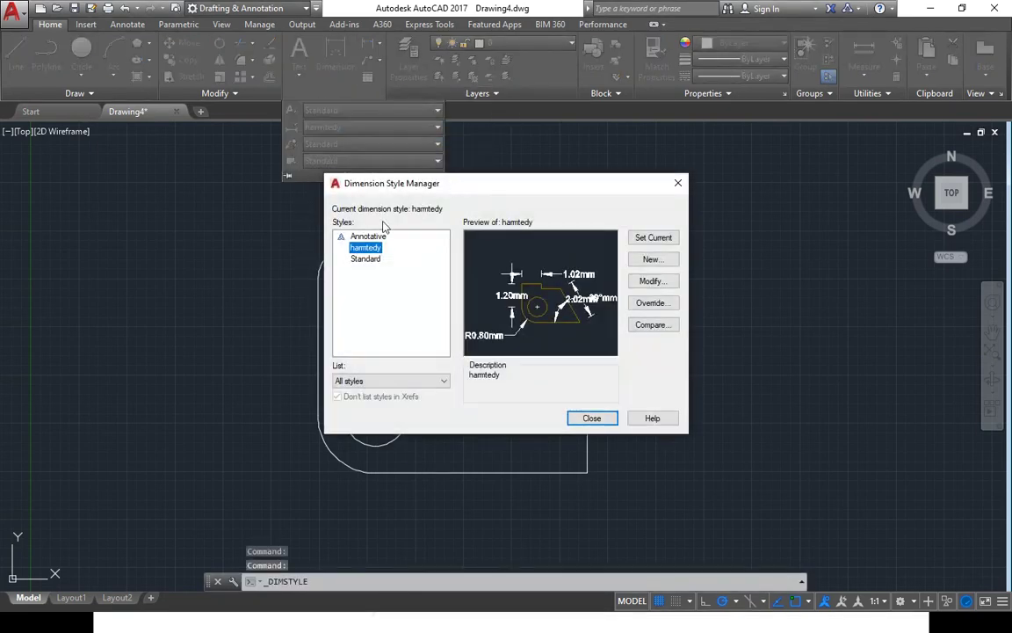
pyautogui.click(592, 418)
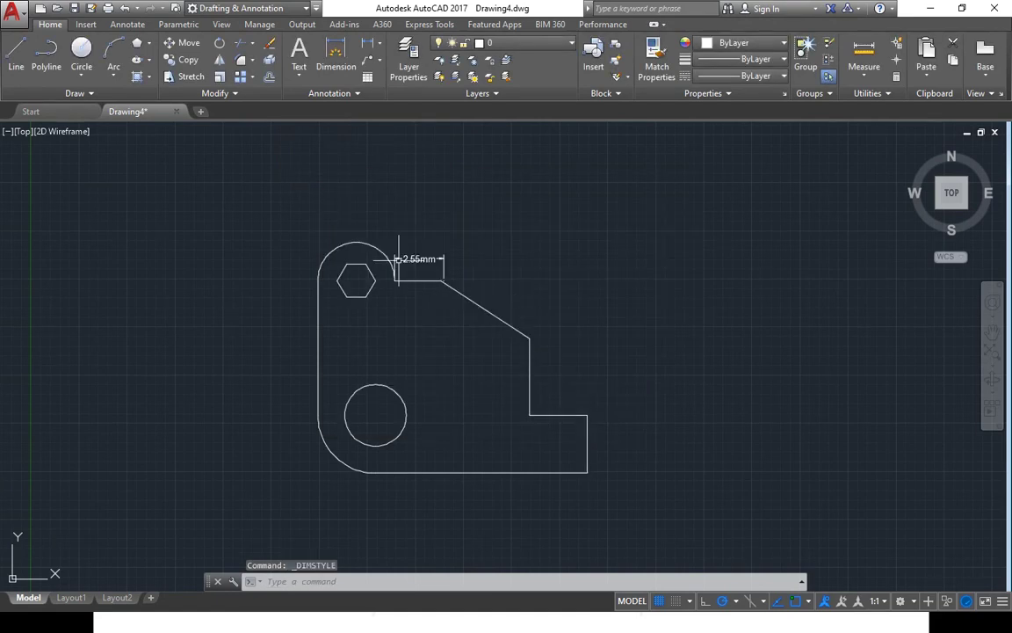
# Step: Delete the misplaced dimension above the short horizontal edge
pyautogui.click(425, 257)
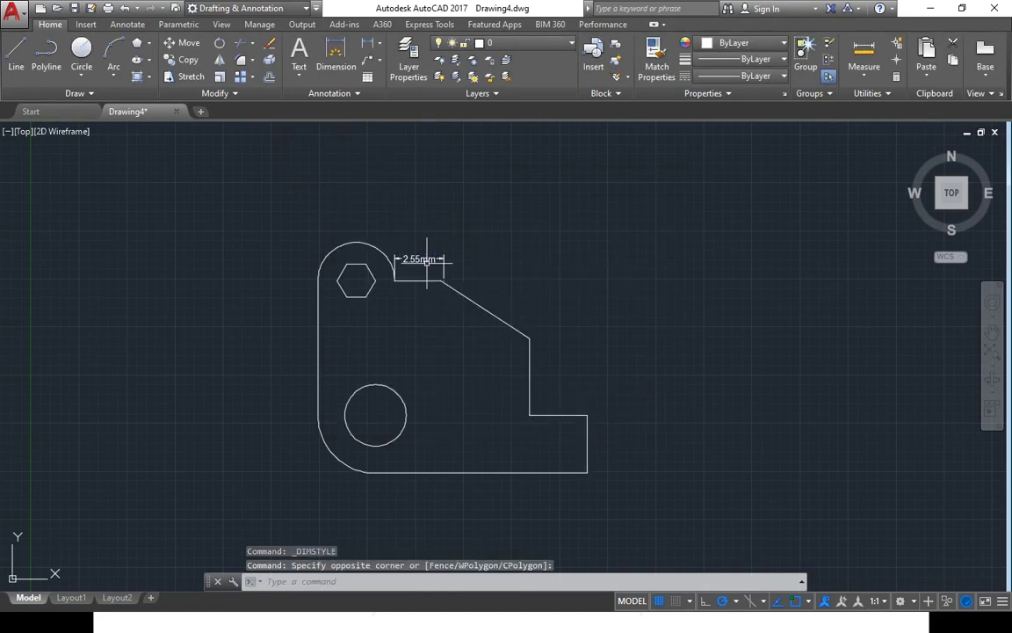
pyautogui.click(443, 258)
pyautogui.moveTo(444, 258)
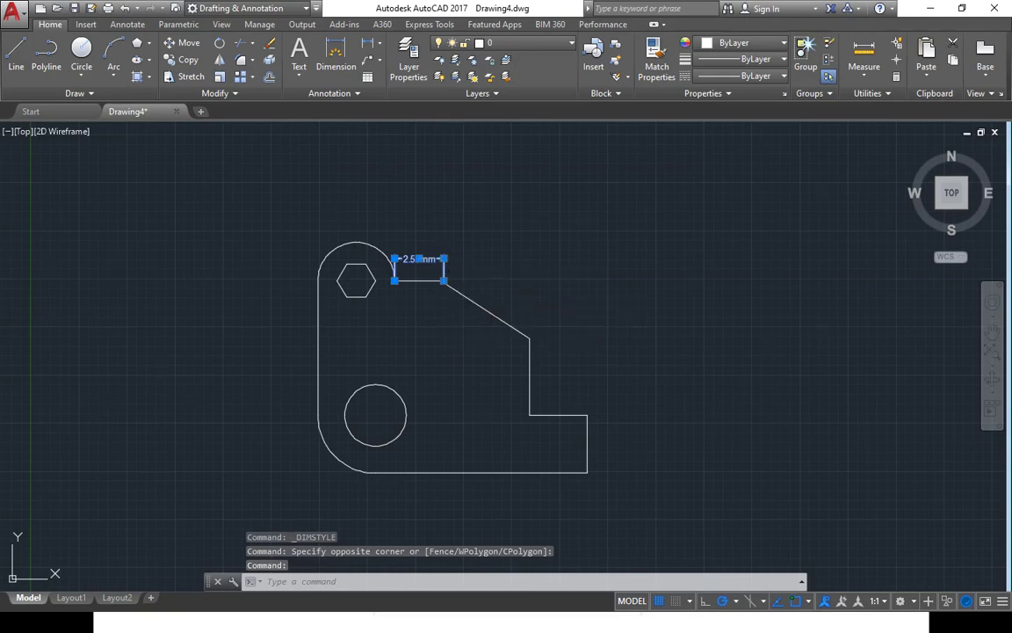
pyautogui.click(444, 258)
pyautogui.click(443, 292)
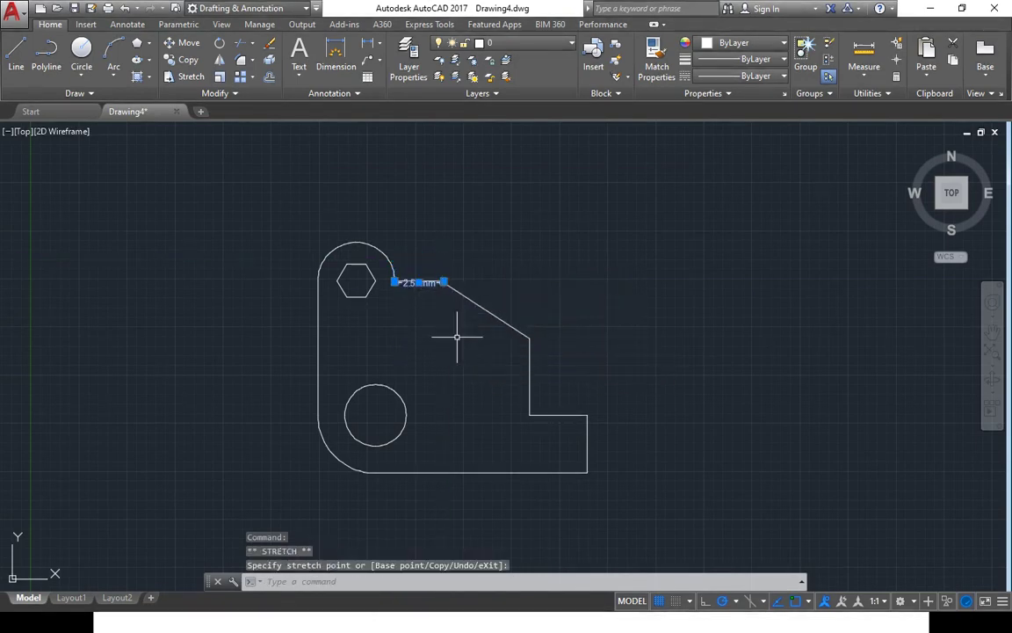
pyautogui.press('Delete')
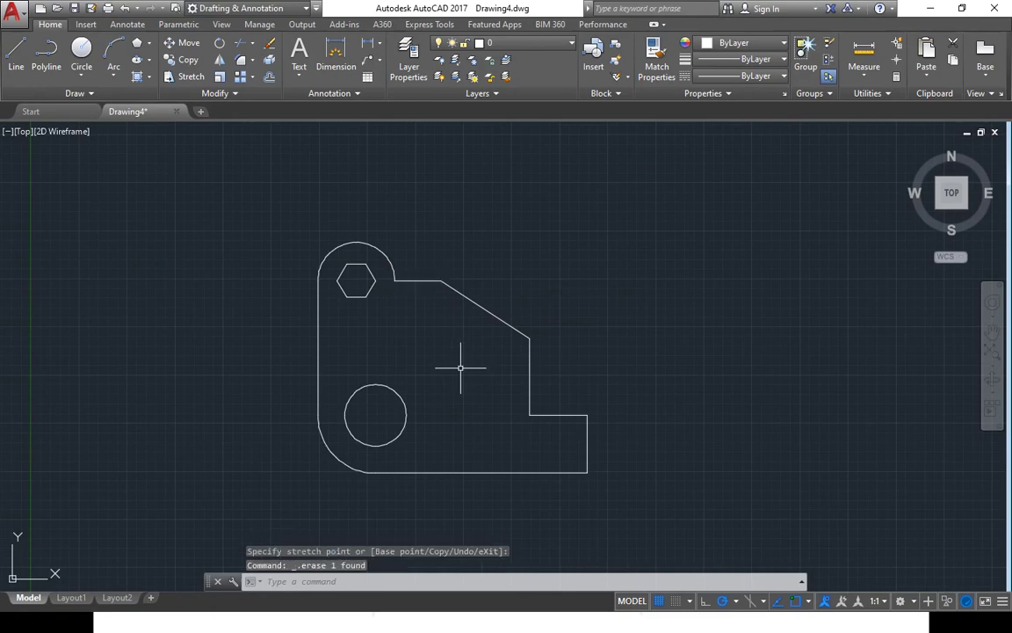
# Step: Dimension the short horizontal edge exactly from the top arc's end to the sloped edge's start, with the dimension line just above it
pyautogui.click(336, 61)
pyautogui.click(394, 280)
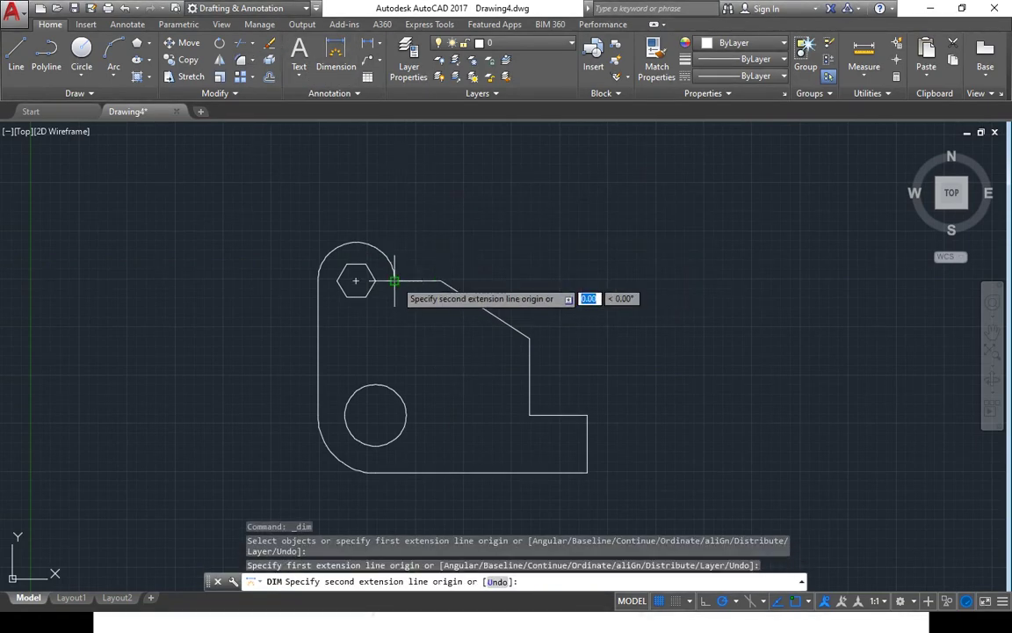
pyautogui.click(441, 280)
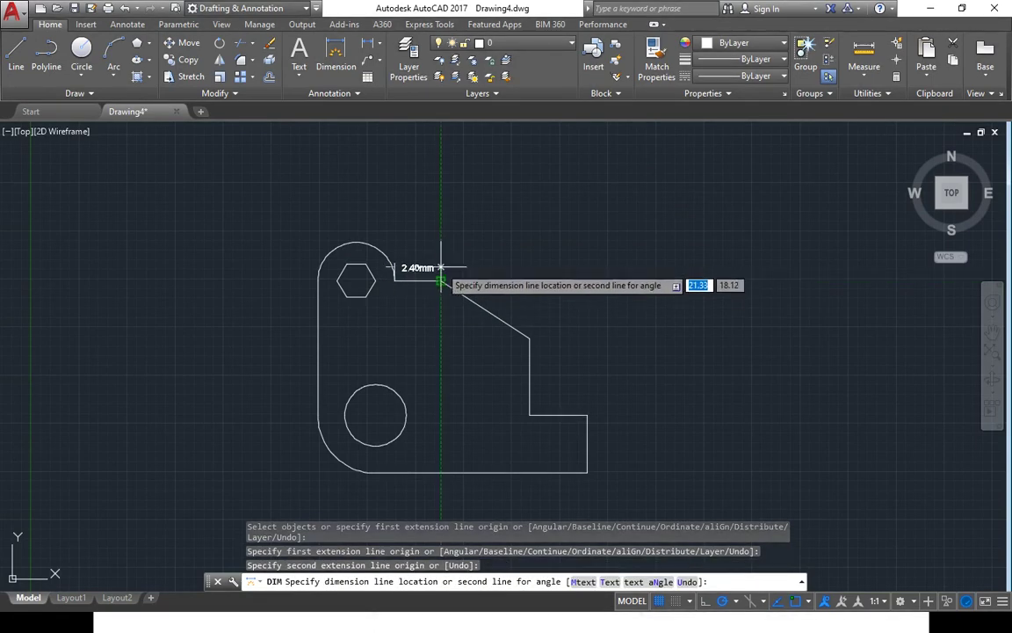
pyautogui.click(442, 268)
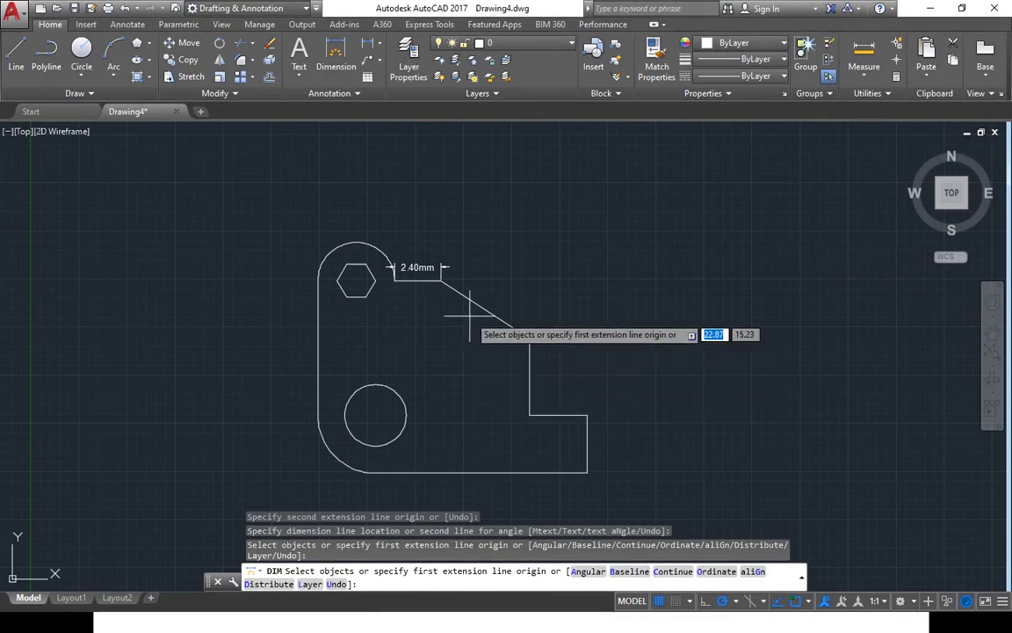
pyautogui.scroll(4, 457, 290)
pyautogui.scroll(-1, 455, 291)
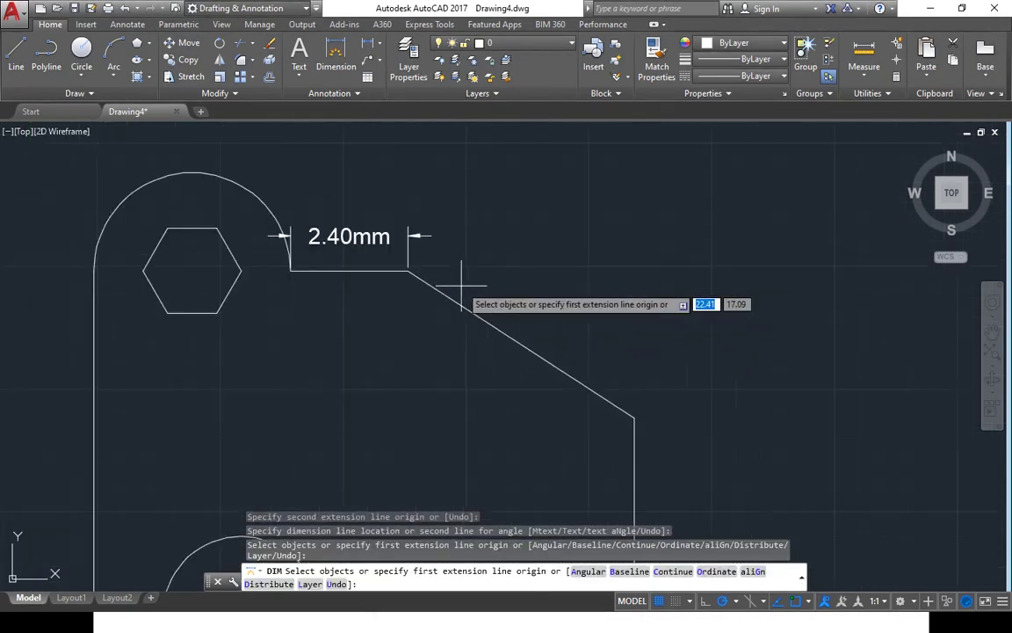
# Step: Add an aligned dimension to the sloped edge, placing it inside the profile below the edge
pyautogui.press('Return')
pyautogui.scroll(-4, 453, 291)
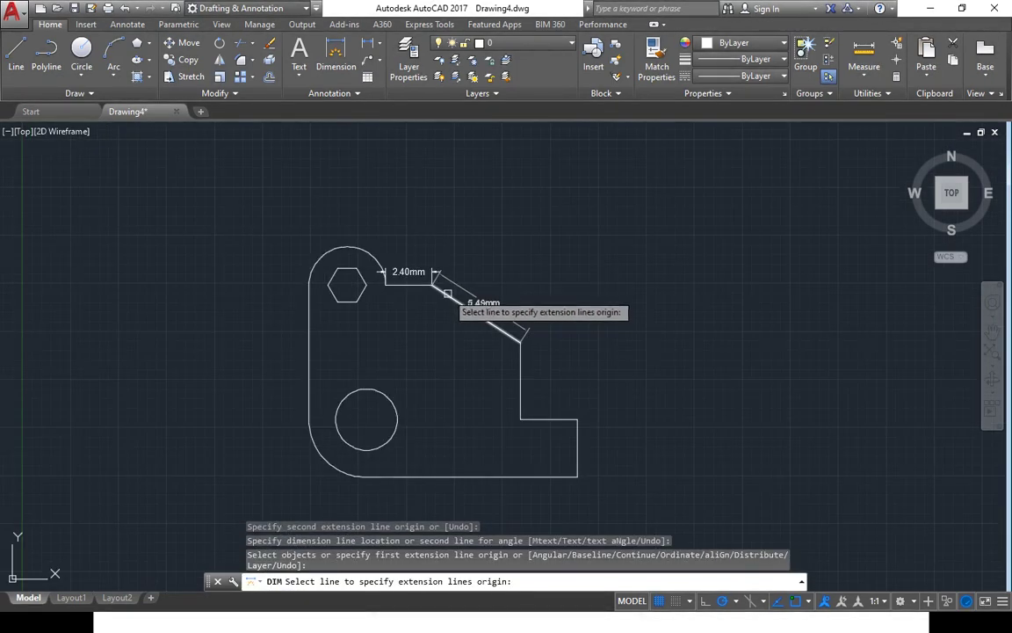
pyautogui.click(460, 300)
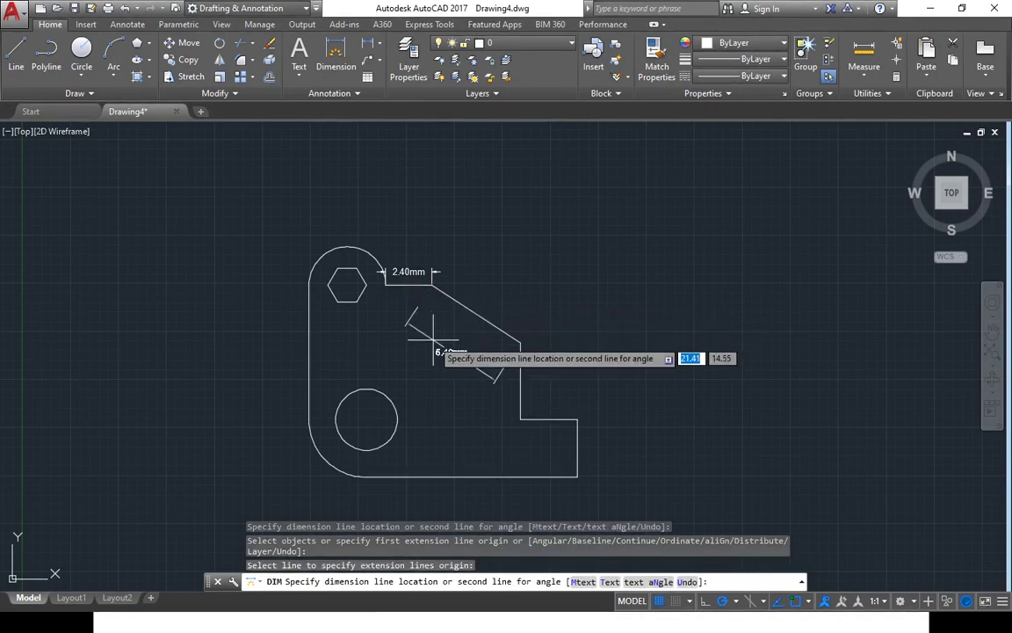
pyautogui.click(448, 332)
# Step: Add a 10 mm height dimension running down from the left edge's upper end, placed outside the profile
pyautogui.press('Return')
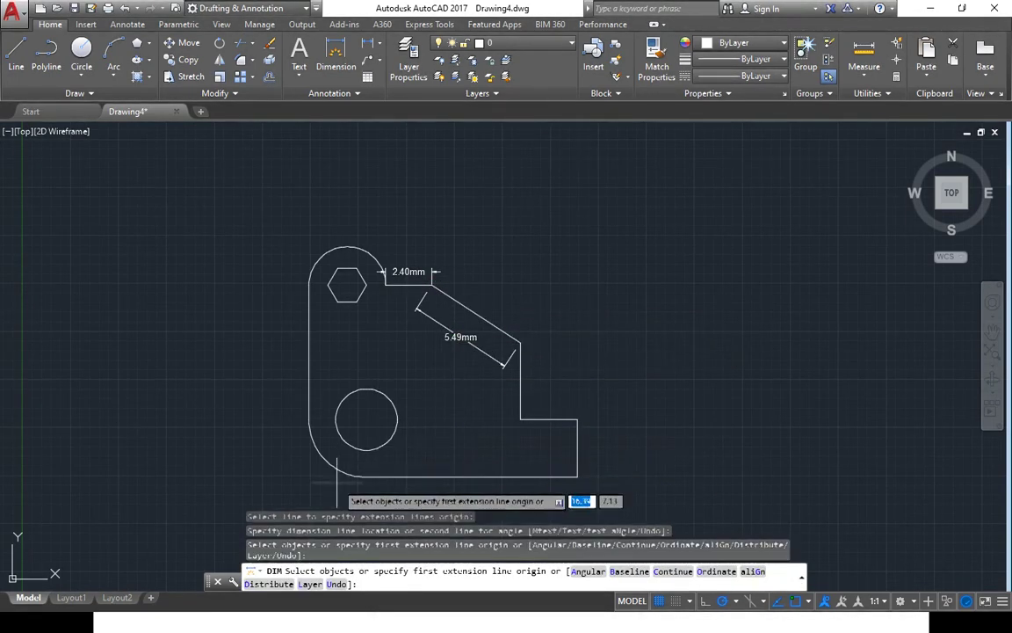
pyautogui.click(307, 283)
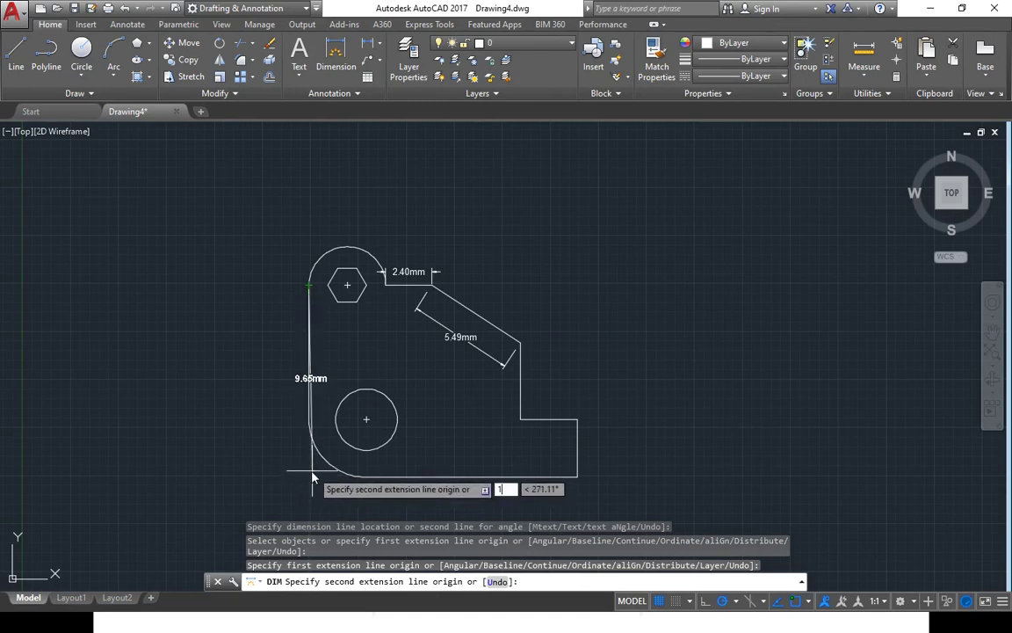
pyautogui.press('Return')
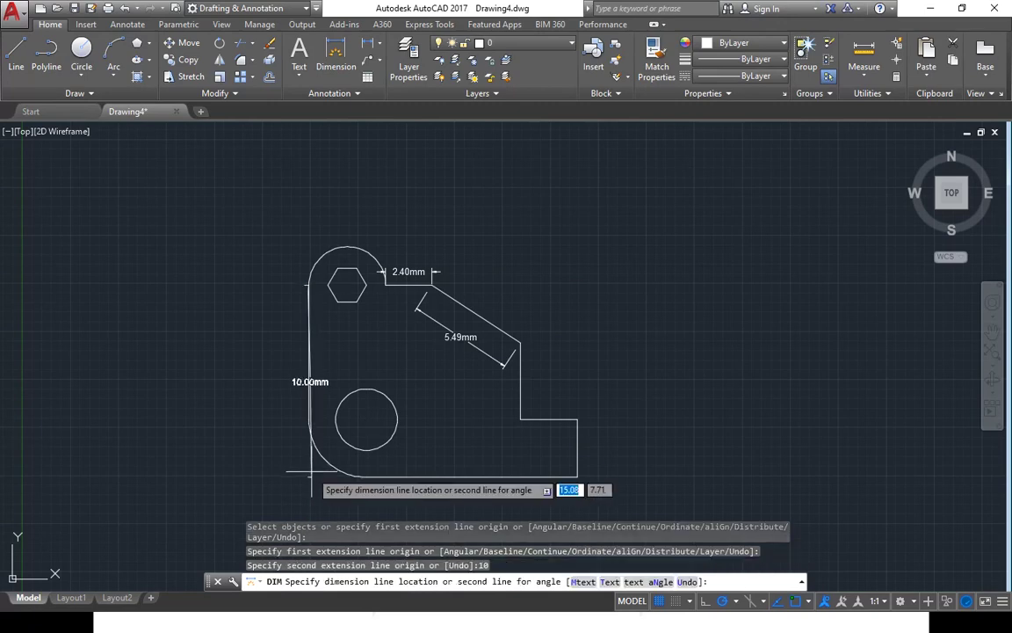
pyautogui.click(264, 470)
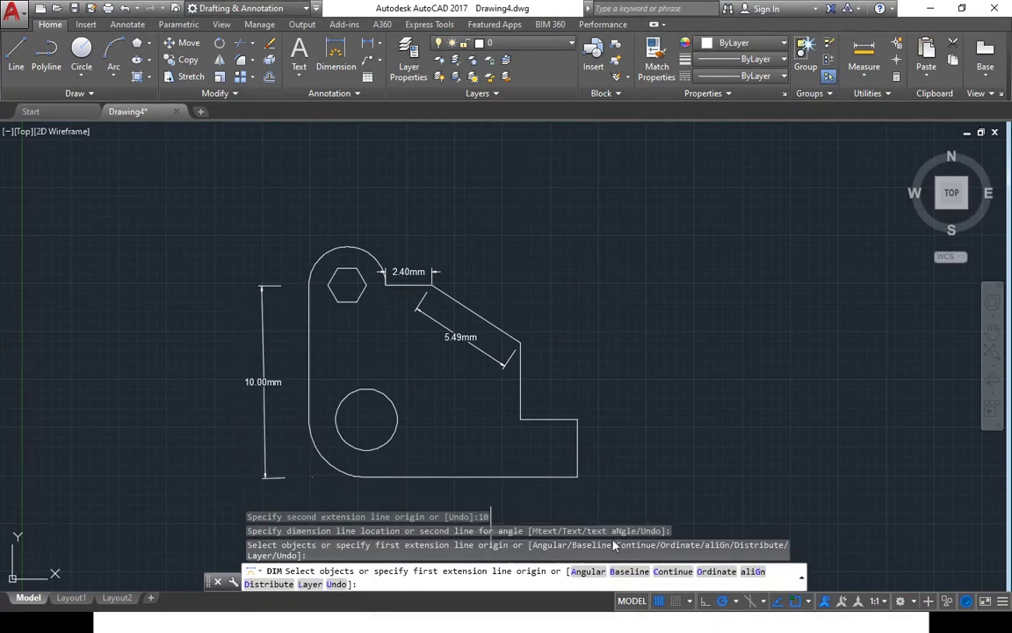
# Step: Add a 14 mm overall width dimension from the lower-right corner of the profile, placed below the base edge
pyautogui.scroll(4, 294, 444)
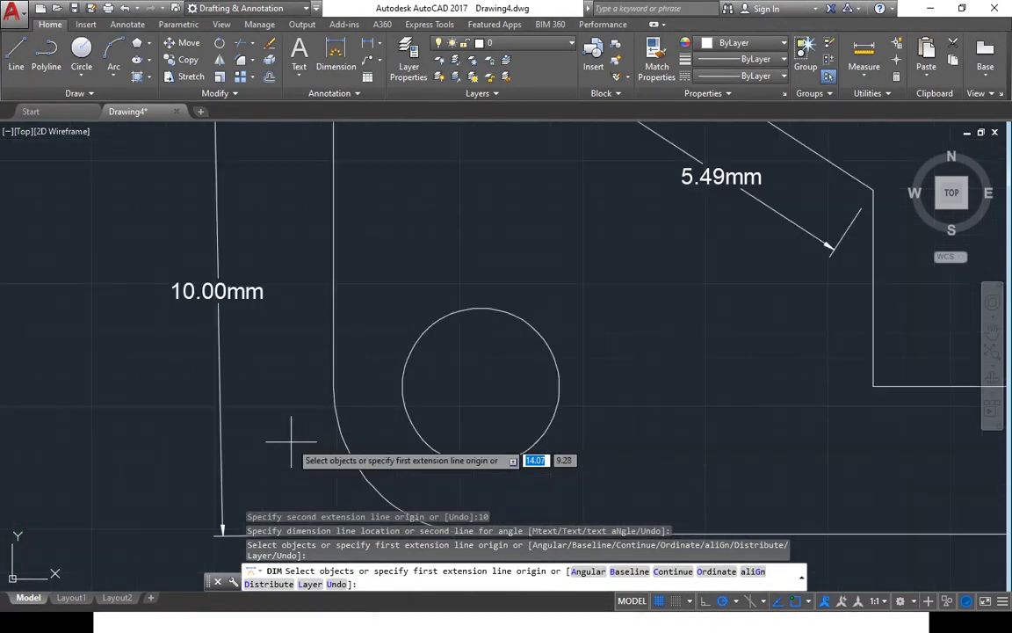
pyautogui.scroll(-2, 290, 442)
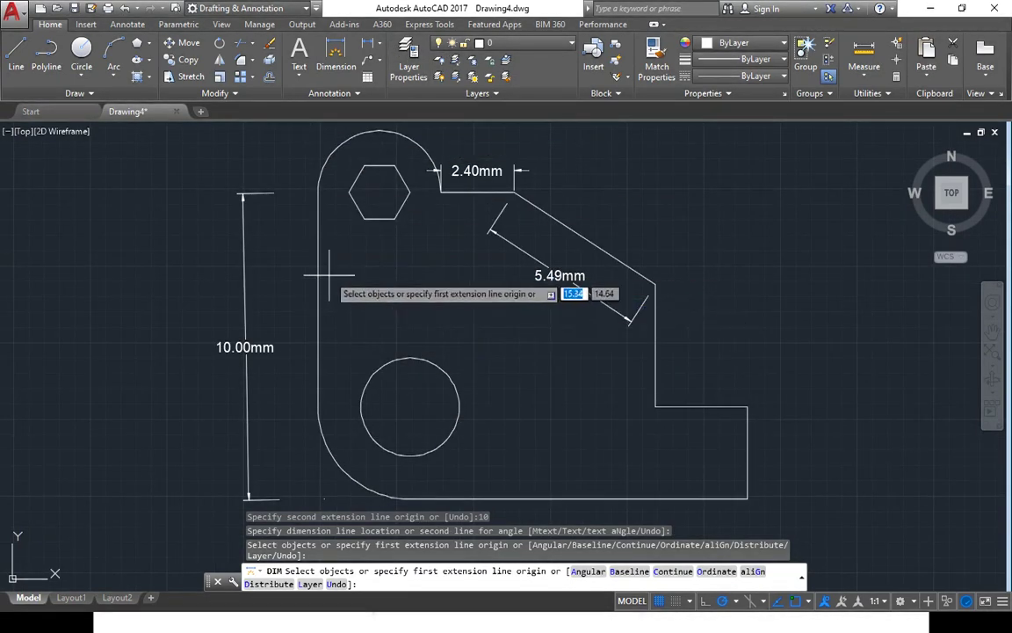
pyautogui.scroll(-2, 471, 261)
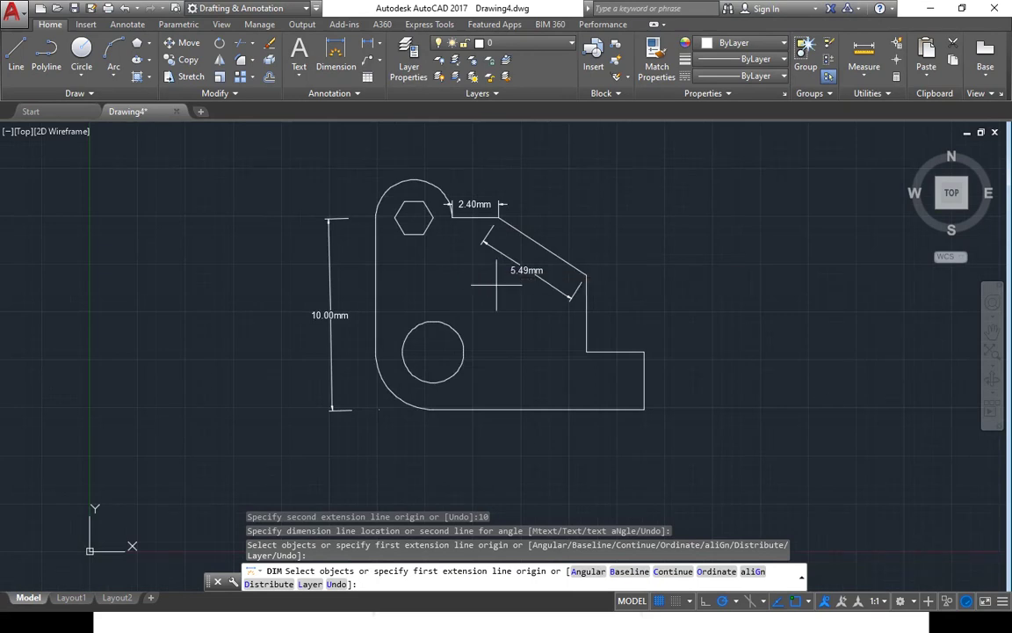
pyautogui.click(644, 409)
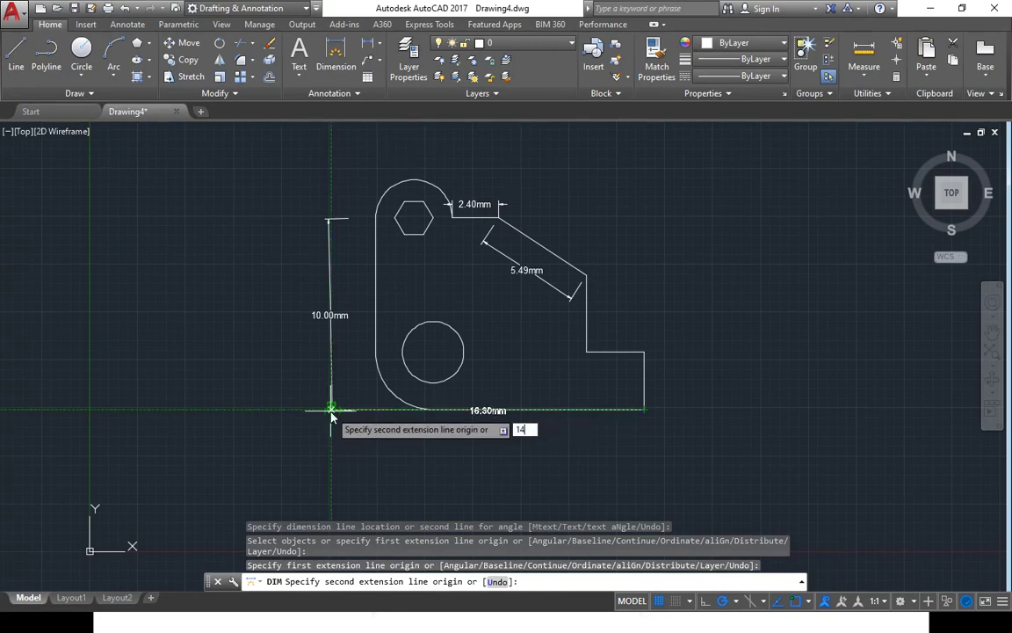
pyautogui.press('Return')
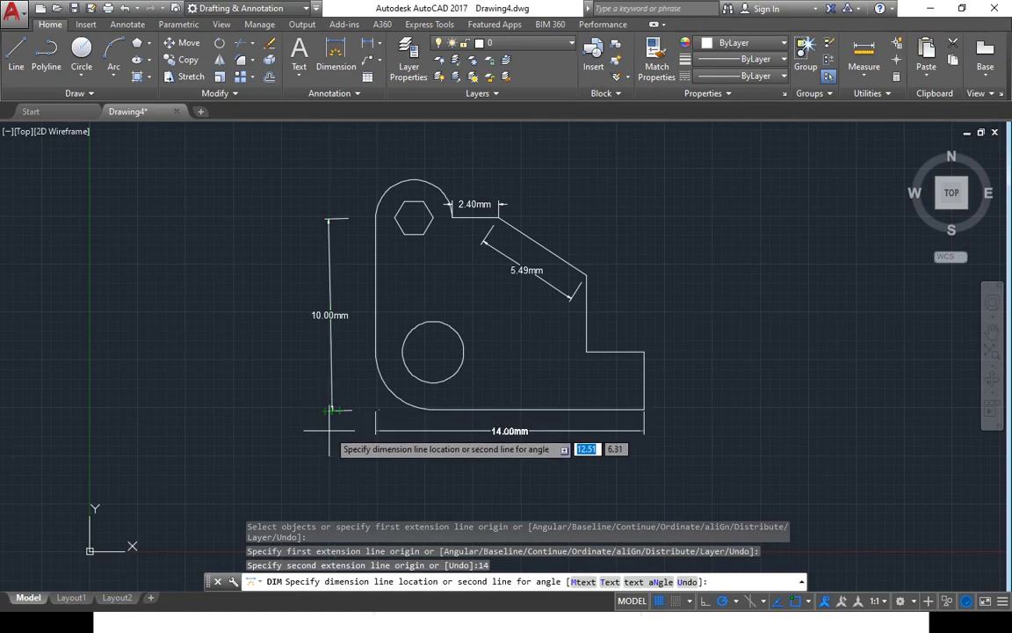
pyautogui.click(330, 431)
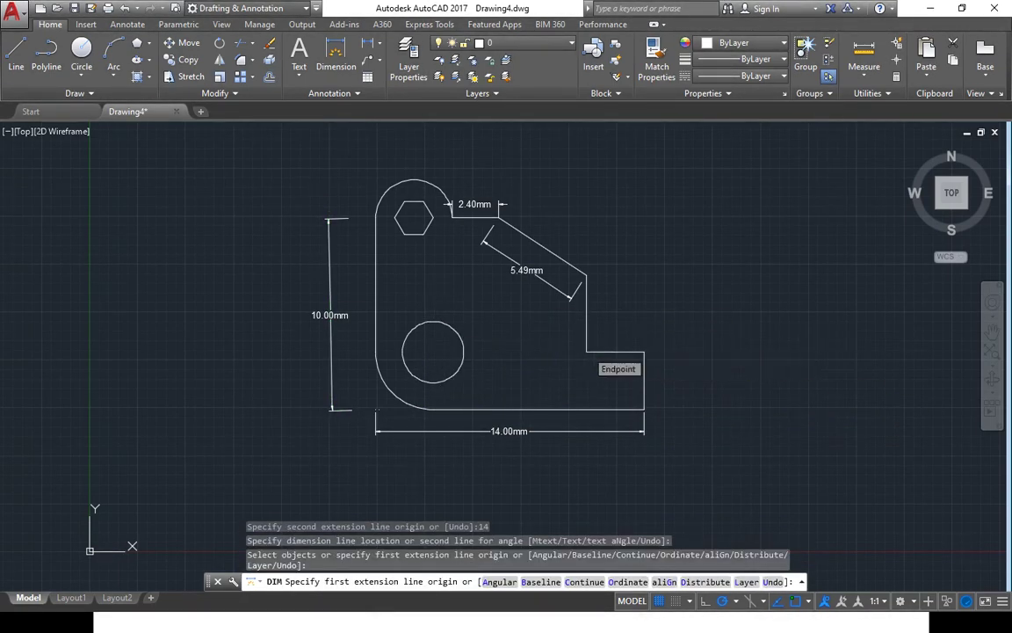
# Step: Dimension the step's horizontal edge above the edge, and the vertical edge beneath the slope on the inside of the profile
pyautogui.click(586, 352)
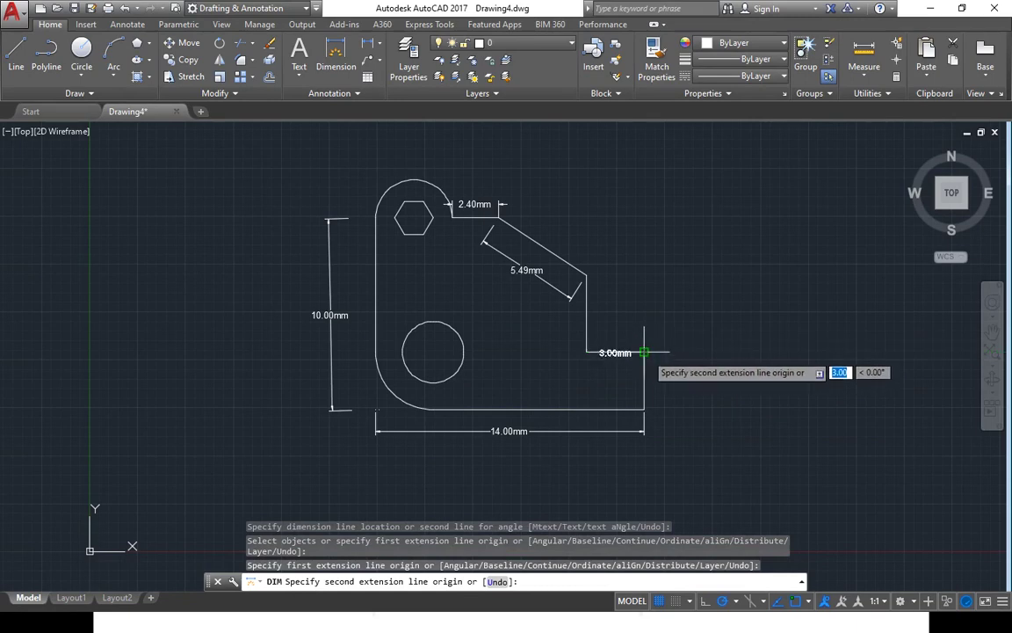
pyautogui.click(644, 351)
pyautogui.click(648, 338)
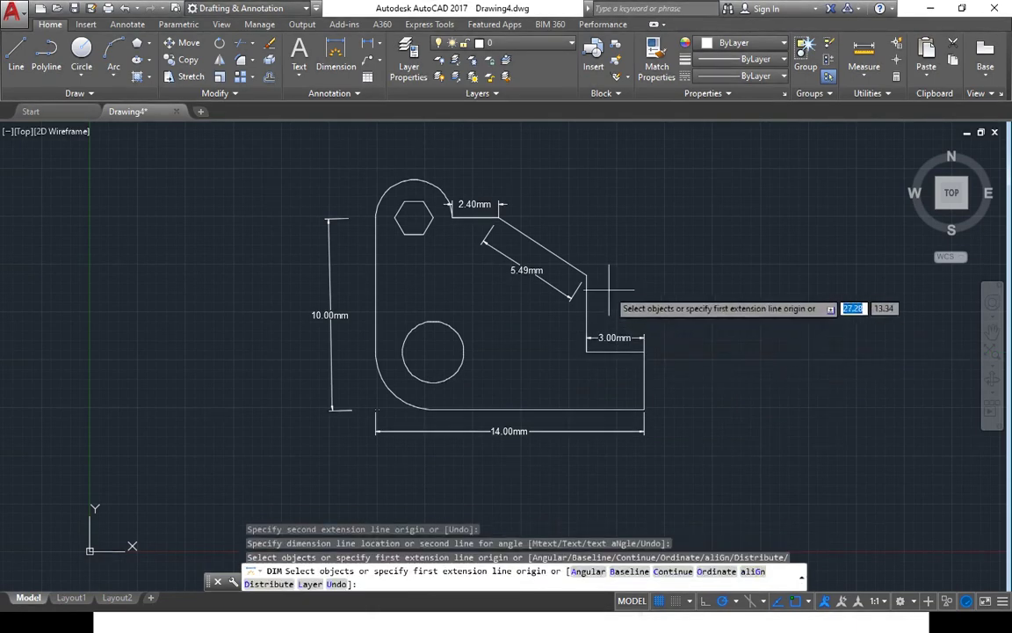
pyautogui.click(586, 275)
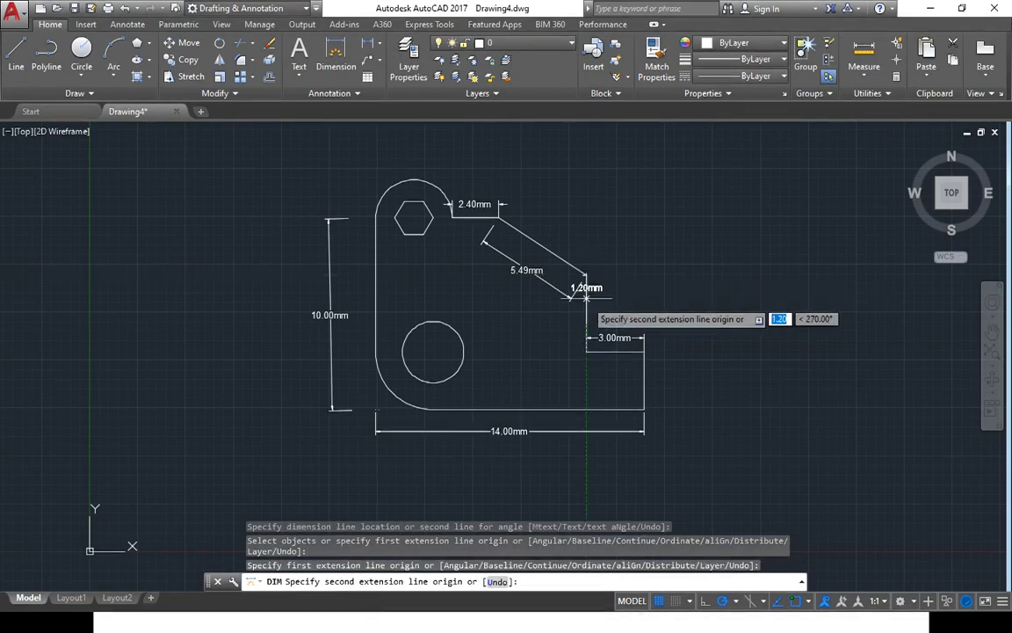
pyautogui.click(586, 352)
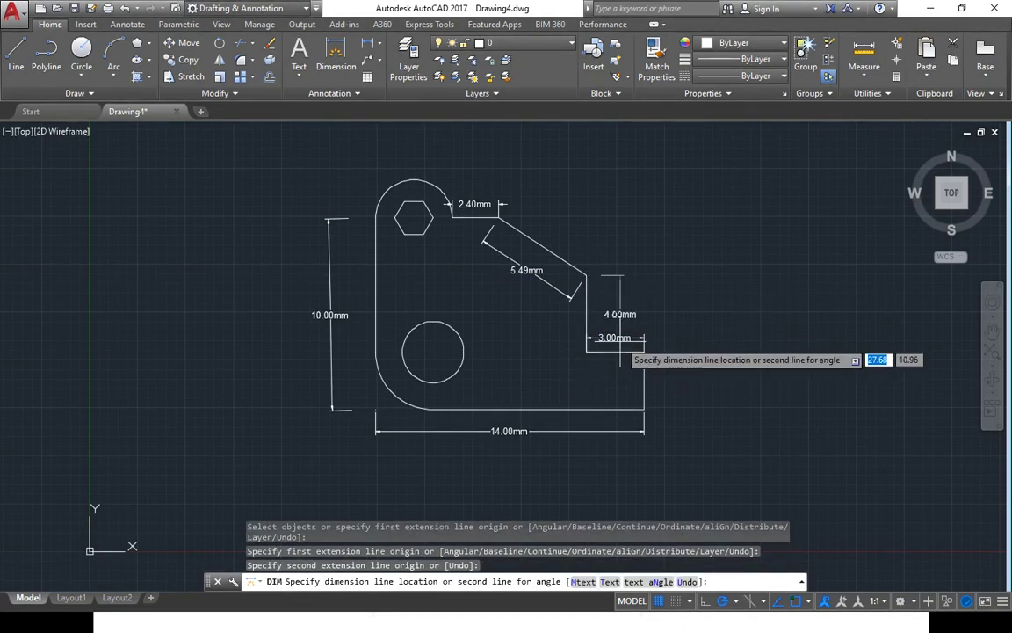
pyautogui.click(565, 345)
# Step: Dimension the short vertical edge at the profile's right end, placing the dimension outside the profile
pyautogui.press('Return')
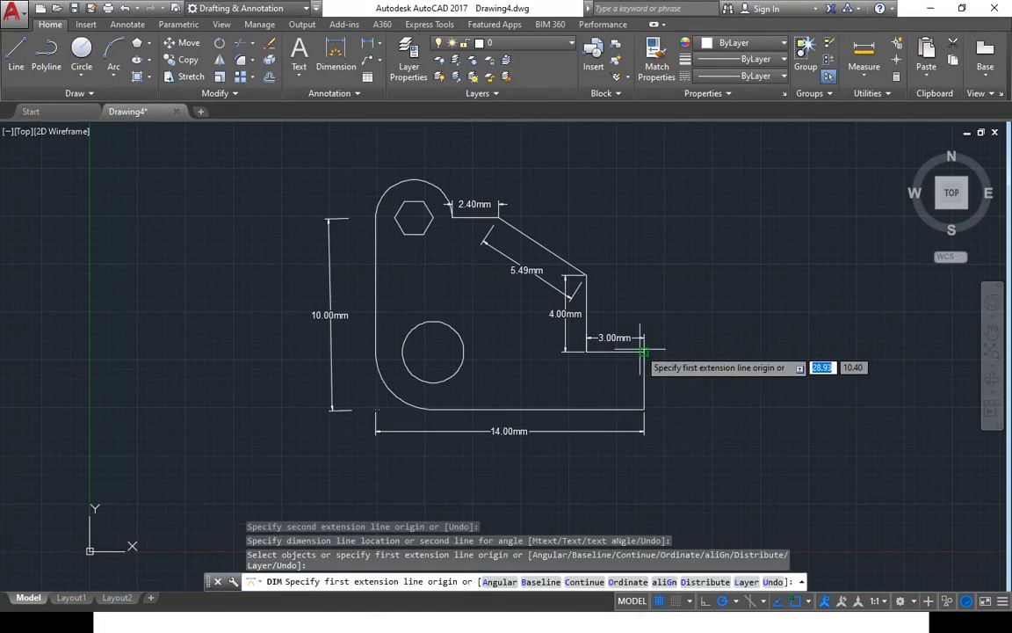
pyautogui.click(644, 351)
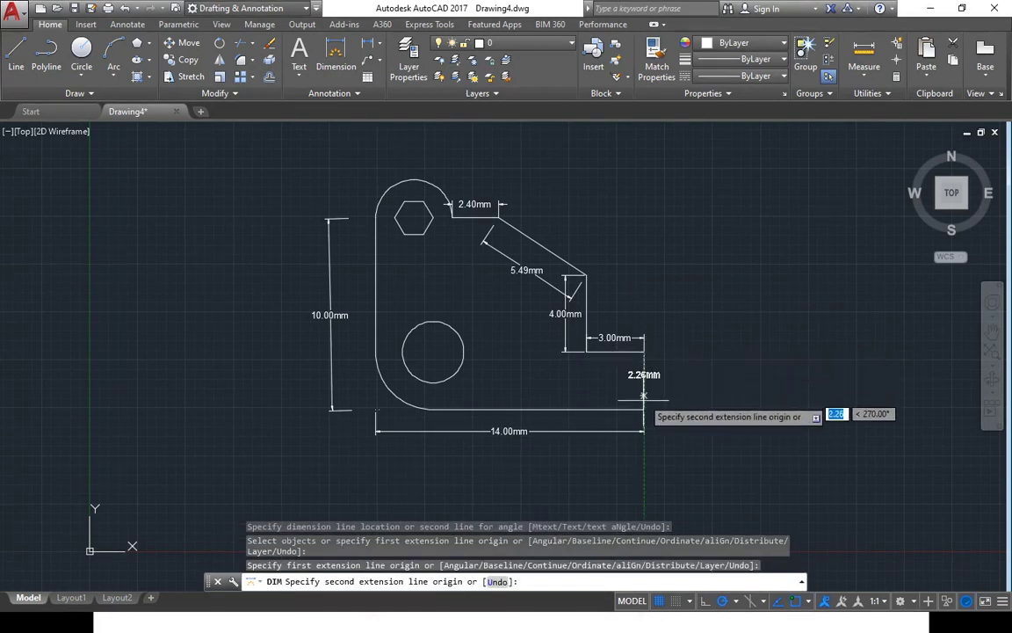
pyautogui.click(644, 408)
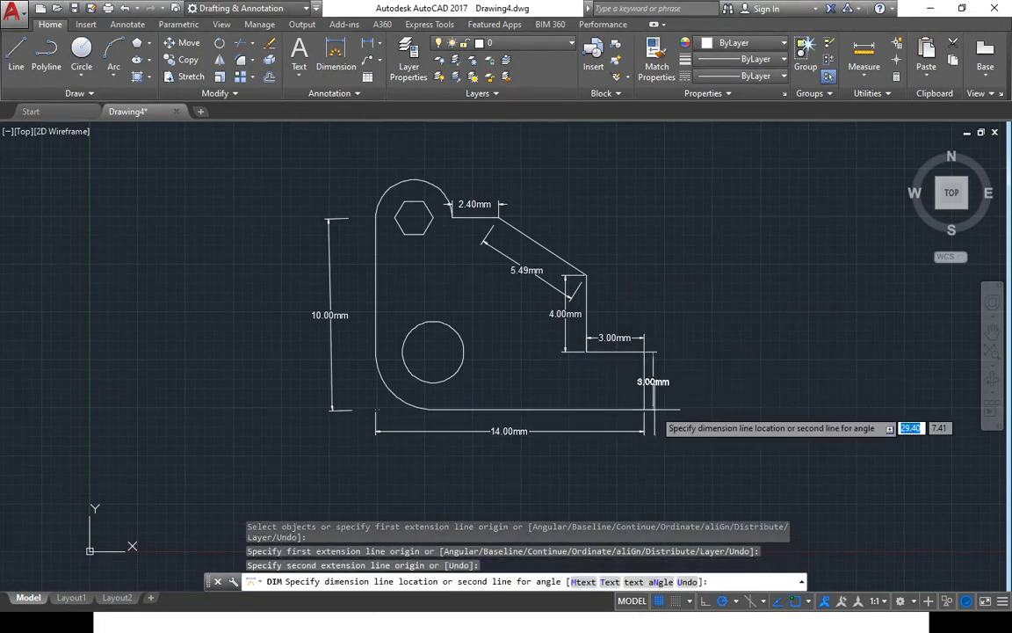
pyautogui.click(665, 380)
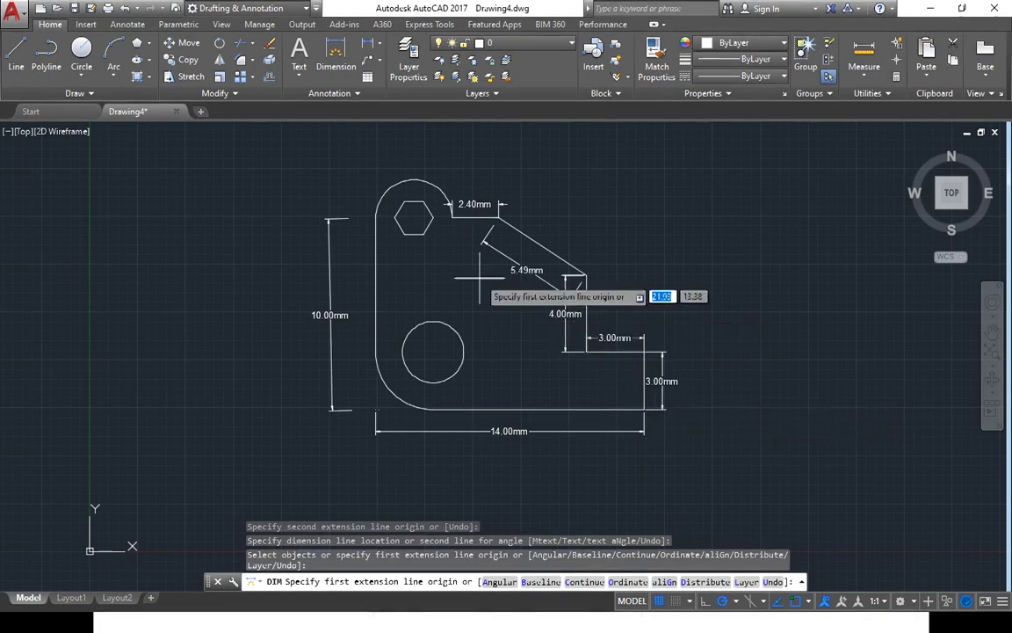
# Step: Dimension the hexagonal hole's width between its two side corners, with the dimension line below the hexagon
pyautogui.click(395, 217)
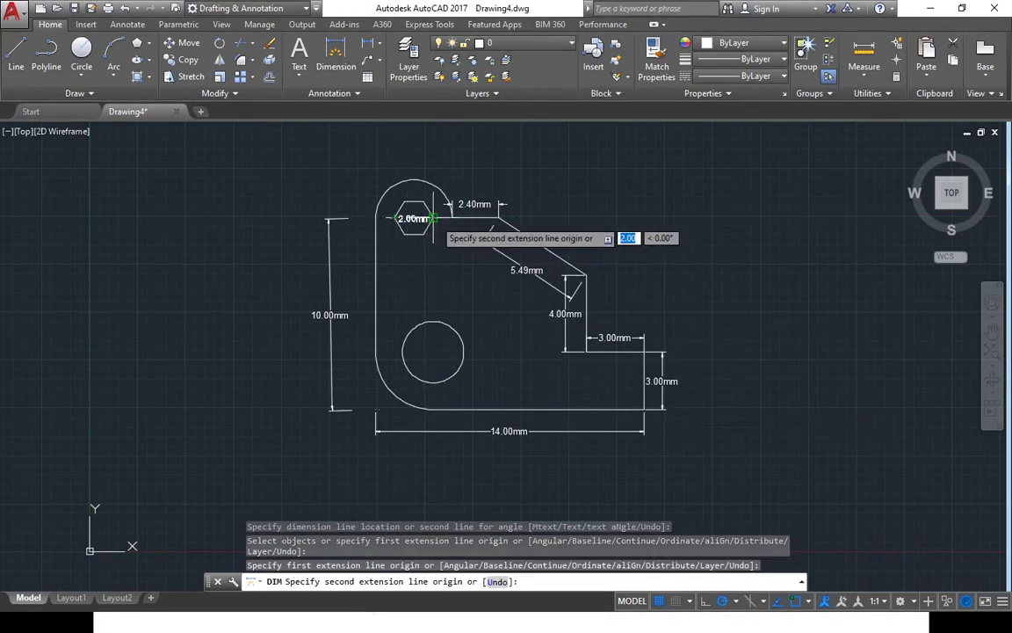
pyautogui.click(432, 217)
pyautogui.click(413, 247)
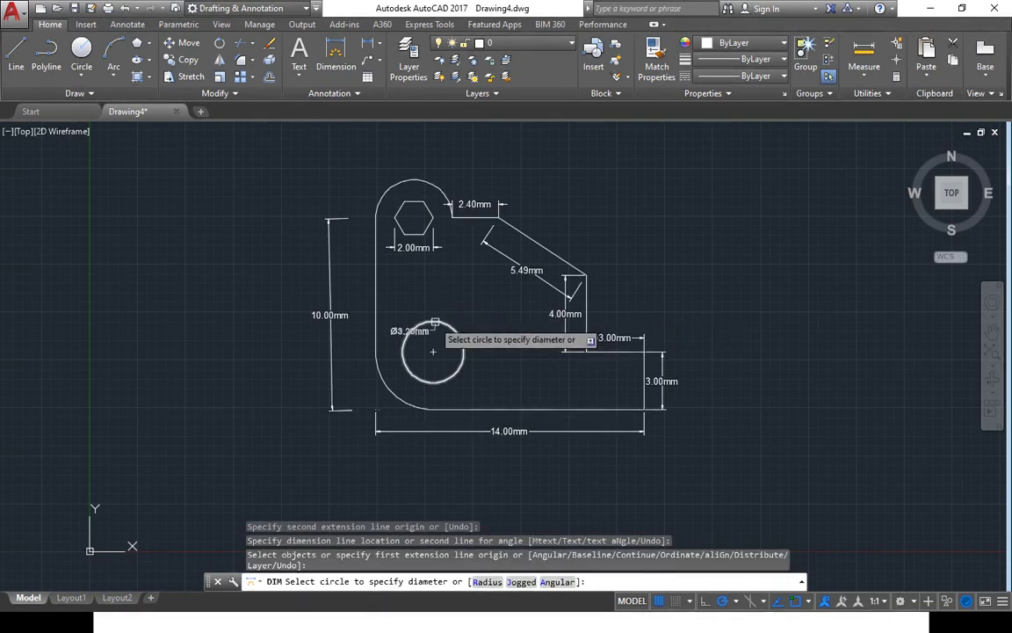
# Step: Add a radius dimension to the circular hole, with its text above and to the right of the circle
pyautogui.click(381, 47)
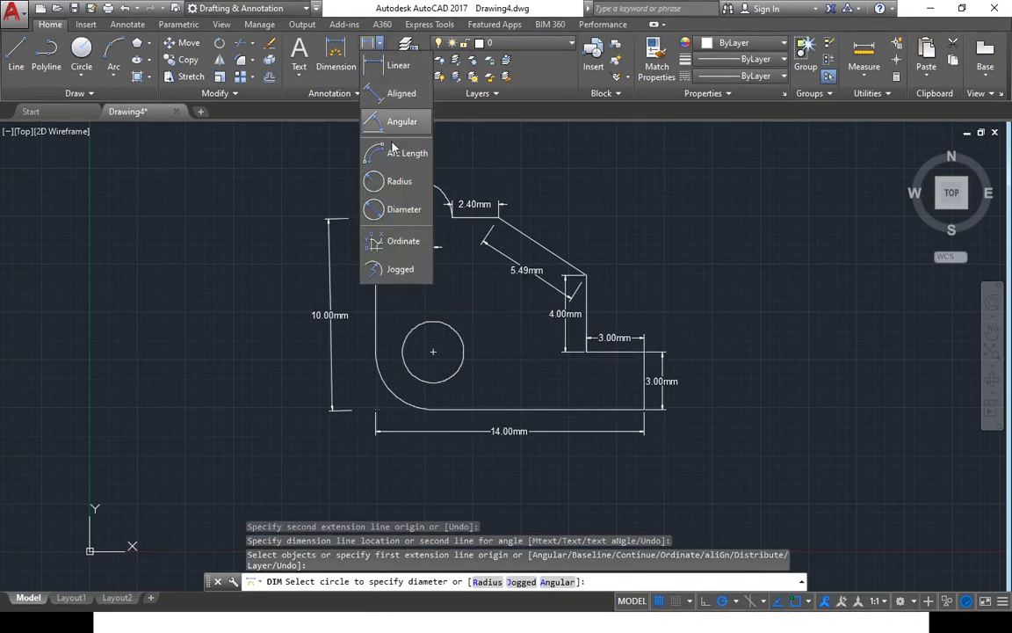
pyautogui.click(366, 171)
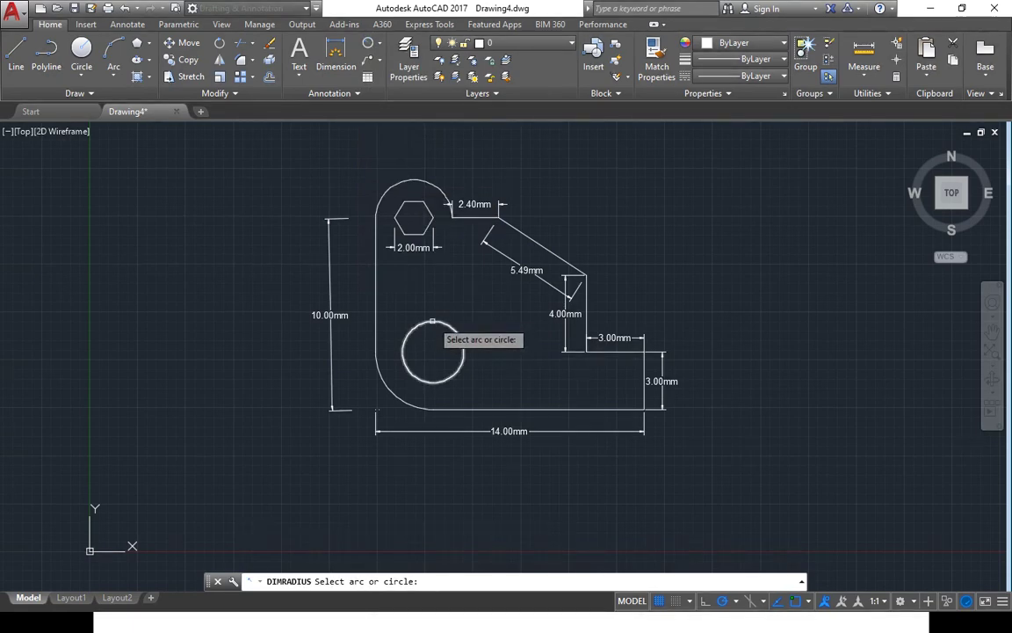
pyautogui.click(444, 327)
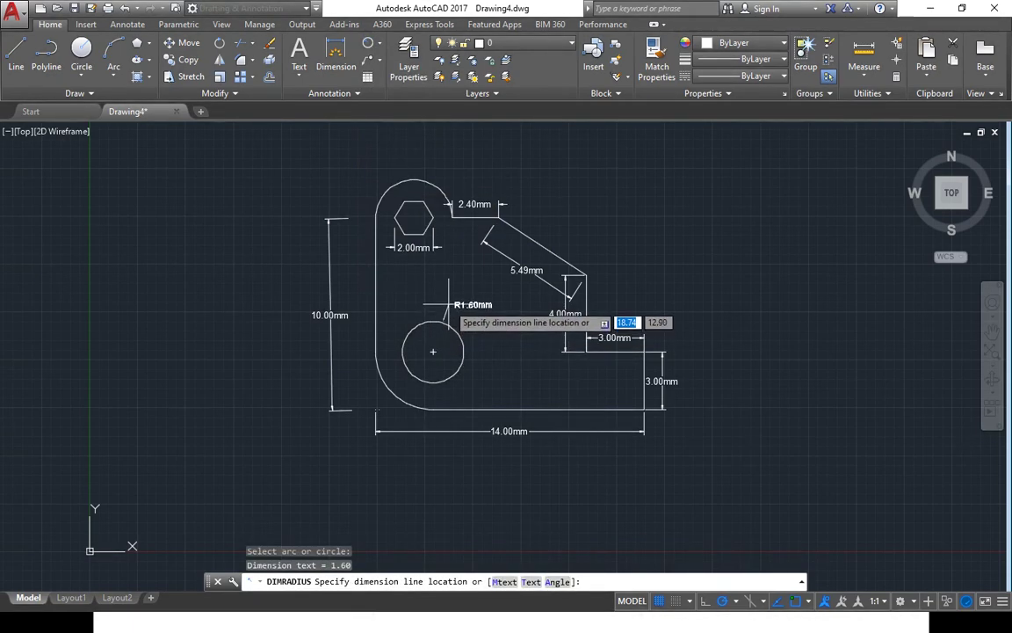
pyautogui.click(448, 303)
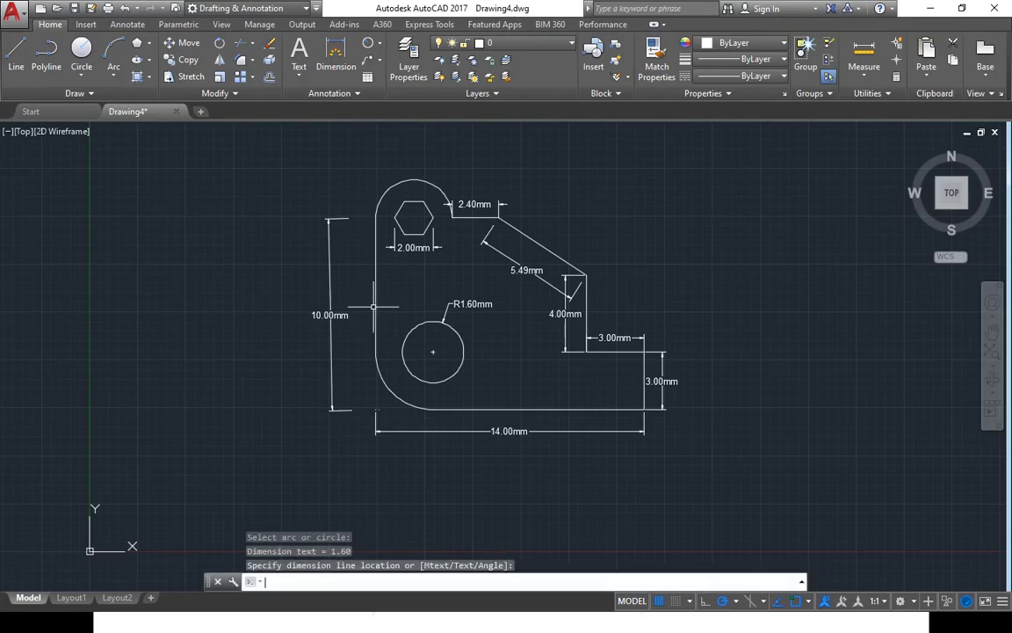
# Step: Check the reference image and add a diameter dimension to the profile's top arc, with its text outside above the arc
pyautogui.hotkey('alt', 'Tab')
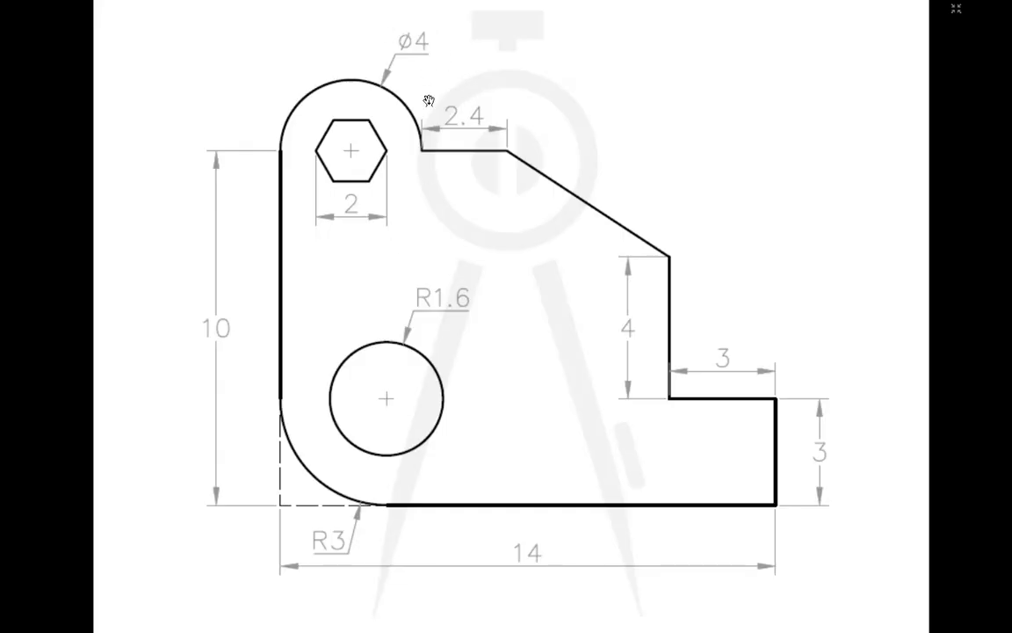
pyautogui.hotkey('alt', 'Tab')
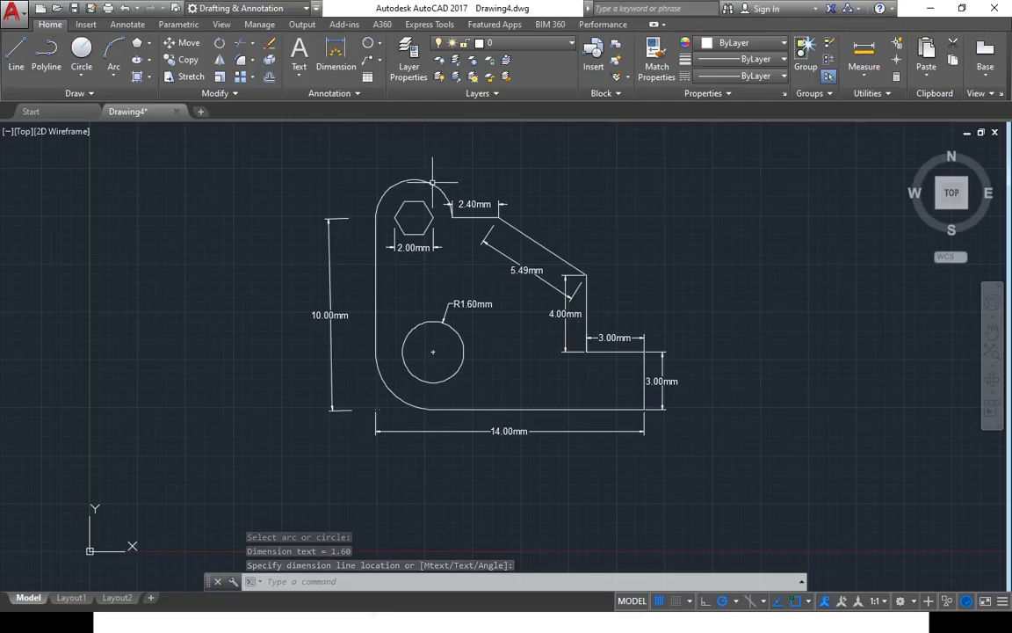
pyautogui.click(377, 43)
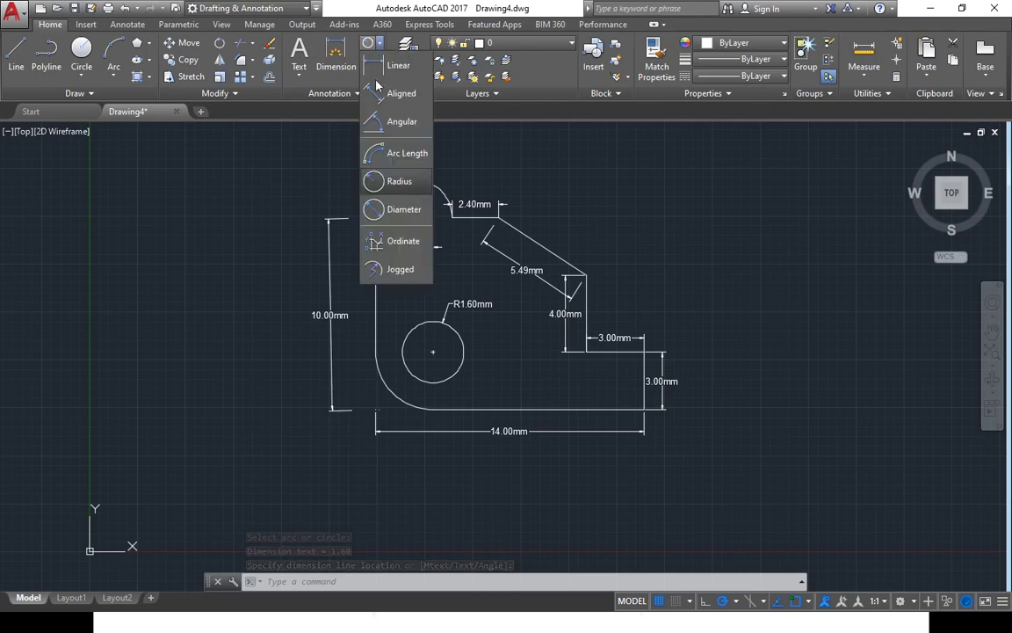
pyautogui.click(397, 209)
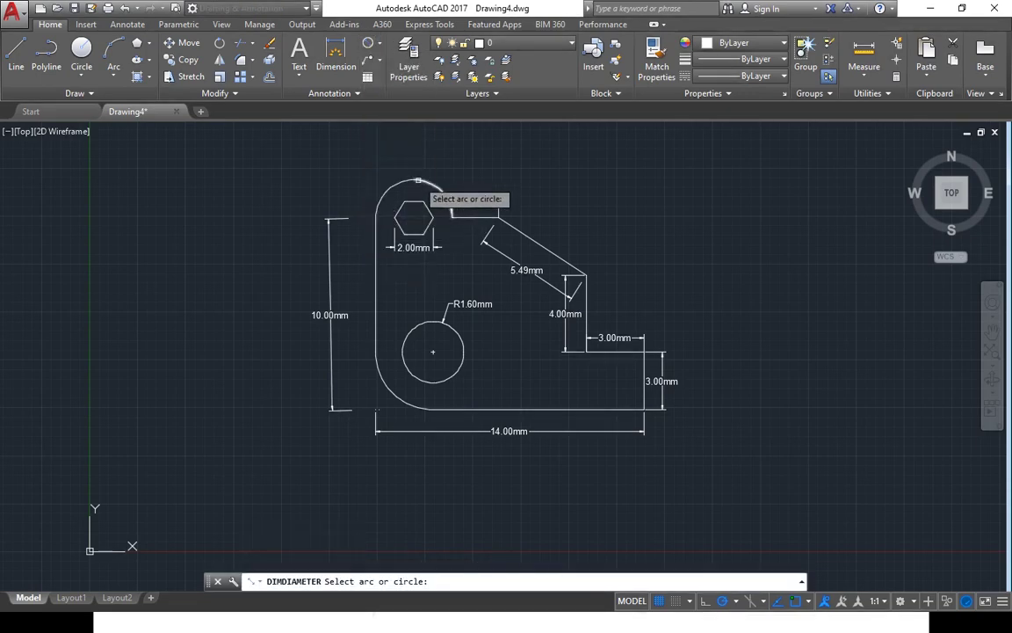
pyautogui.click(413, 180)
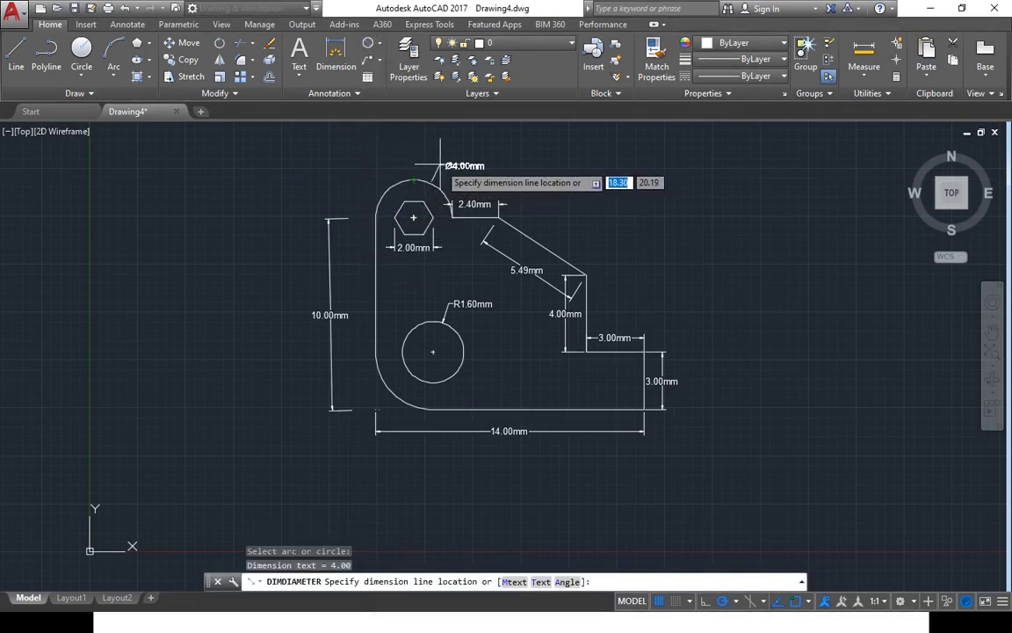
pyautogui.click(441, 164)
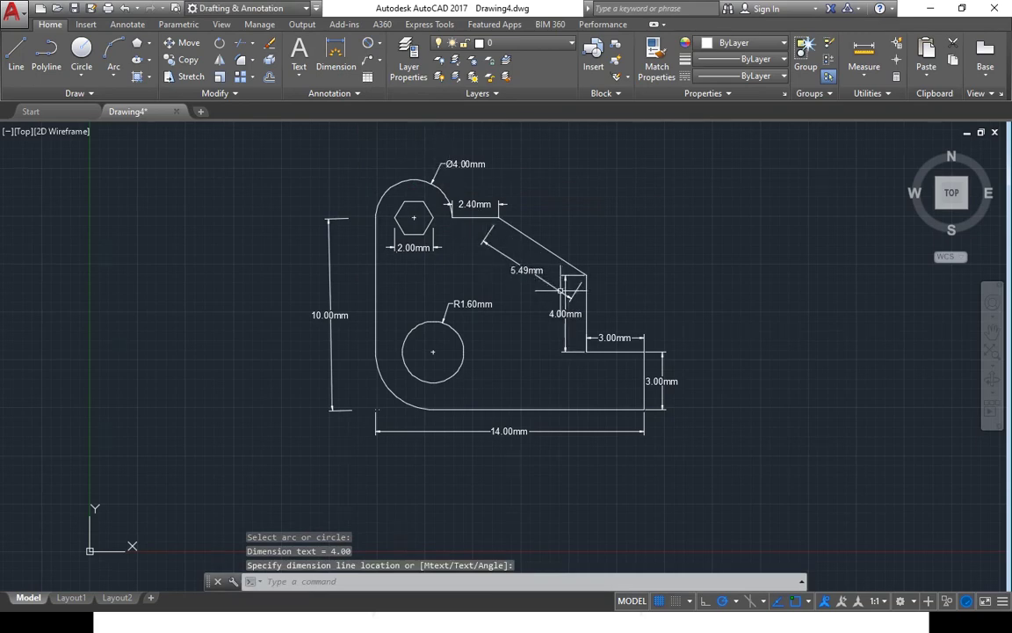
# Step: Examine the dimensioned bracket in model space and on the Layout1 and Layout2 sheets
pyautogui.scroll(2, 565, 291)
pyautogui.moveTo(689, 208)
pyautogui.mouseDown(button='middle')
pyautogui.moveTo(676, 212)
pyautogui.moveTo(700, 276)
pyautogui.mouseUp(button='middle')
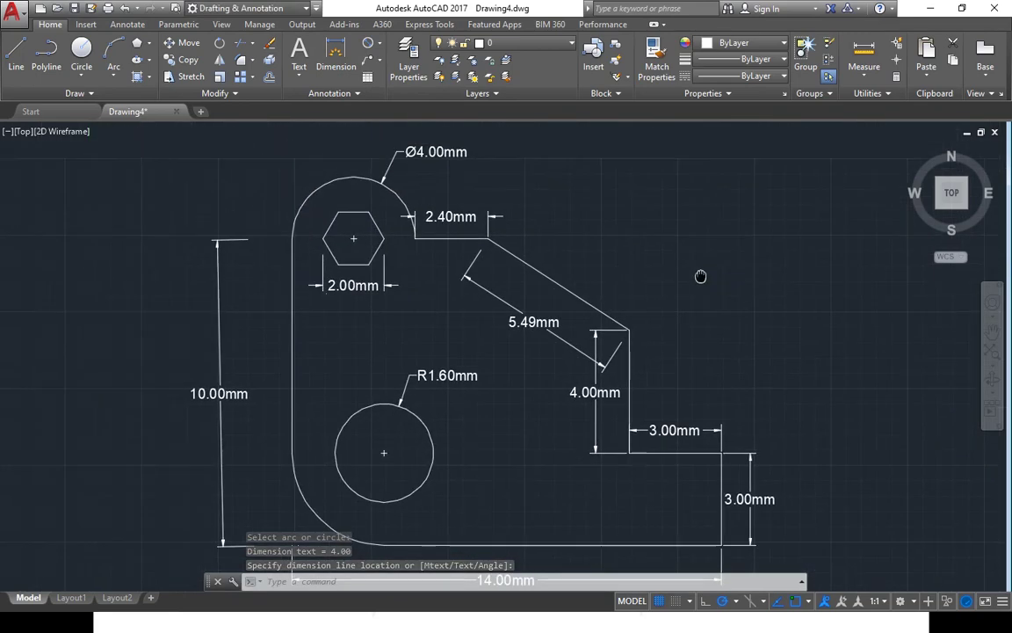
pyautogui.scroll(-2, 673, 236)
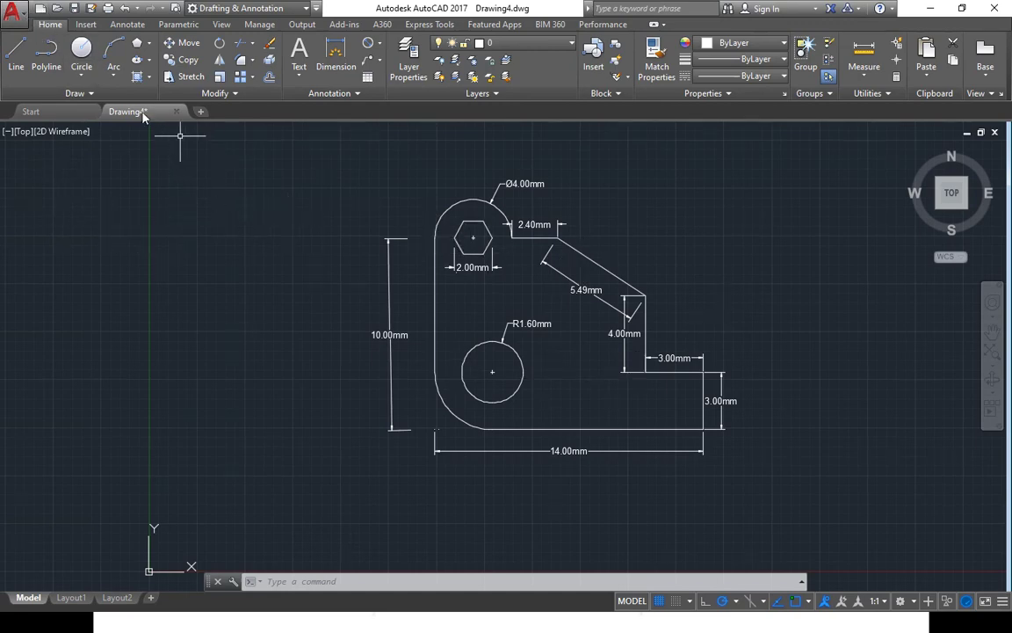
pyautogui.click(12, 10)
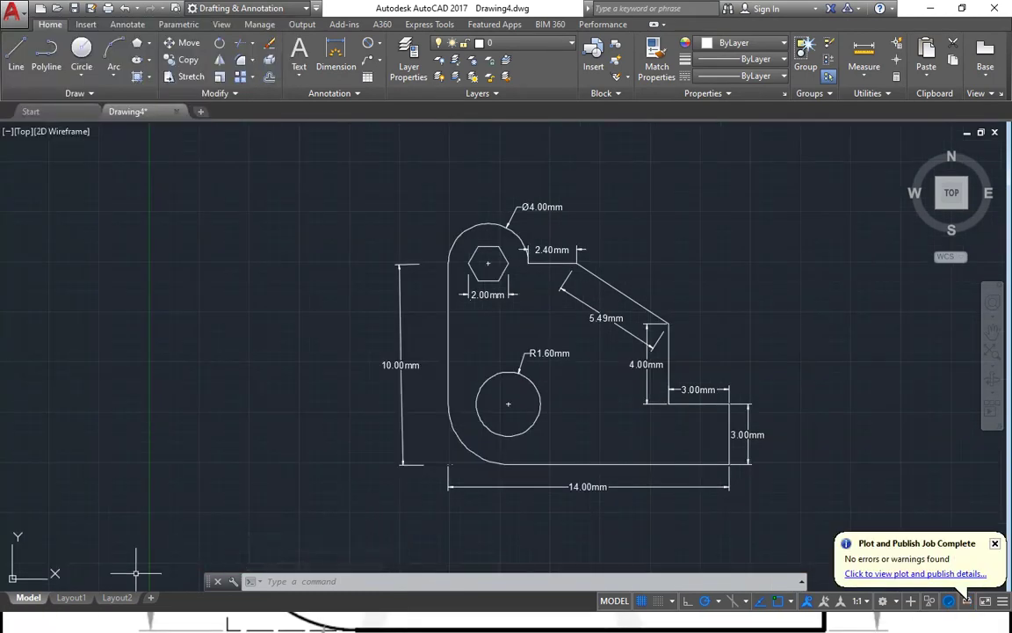
pyautogui.click(71, 597)
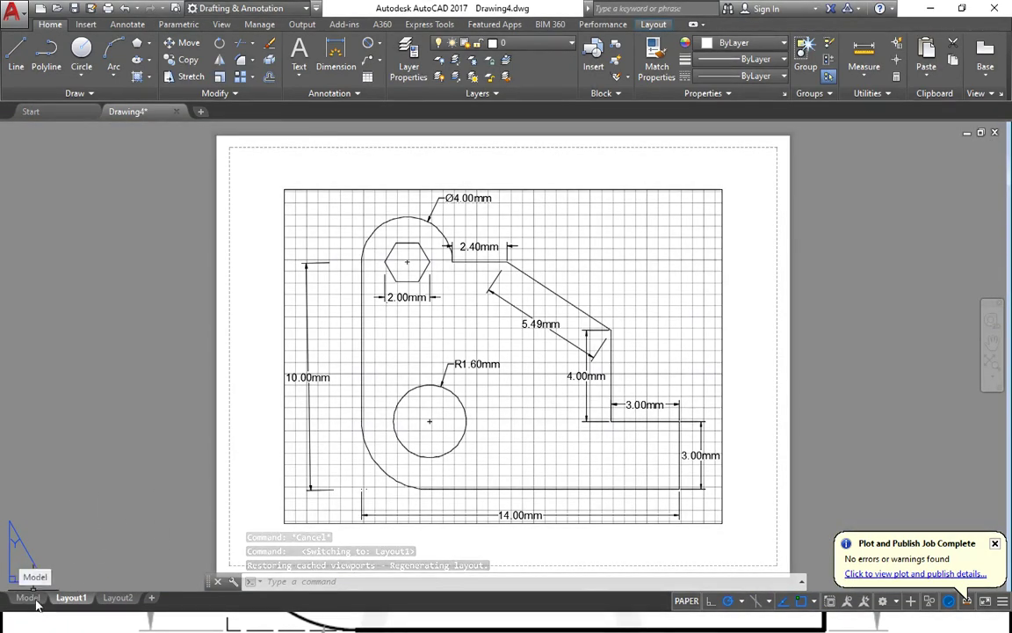
pyautogui.click(28, 597)
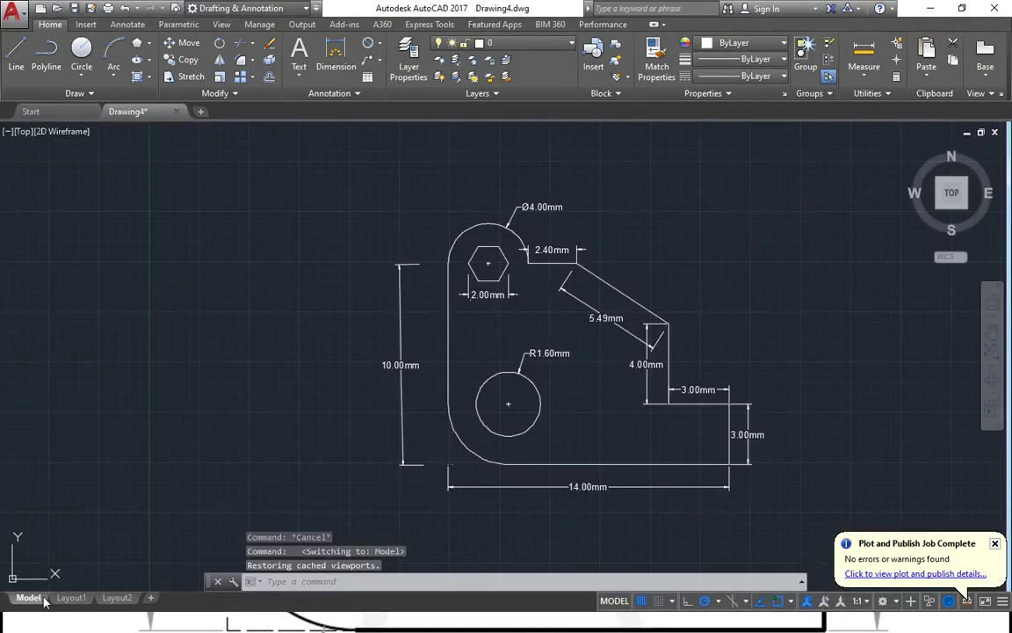
pyautogui.click(71, 598)
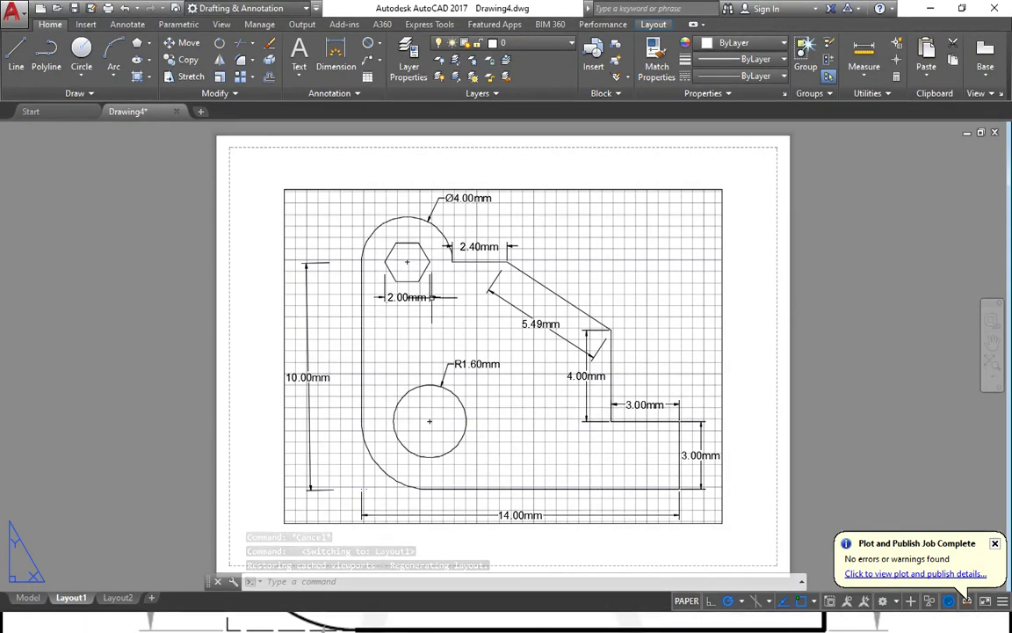
pyautogui.click(116, 597)
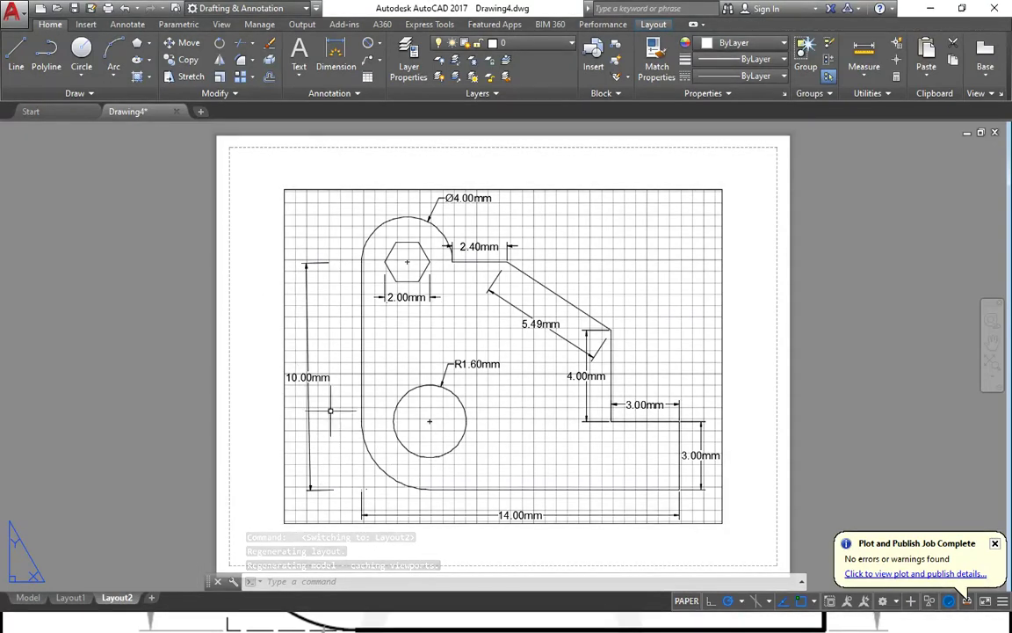
# Step: Return to model space and delete the slanted 10 mm height dimension beside the profile's long vertical edge
pyautogui.click(27, 597)
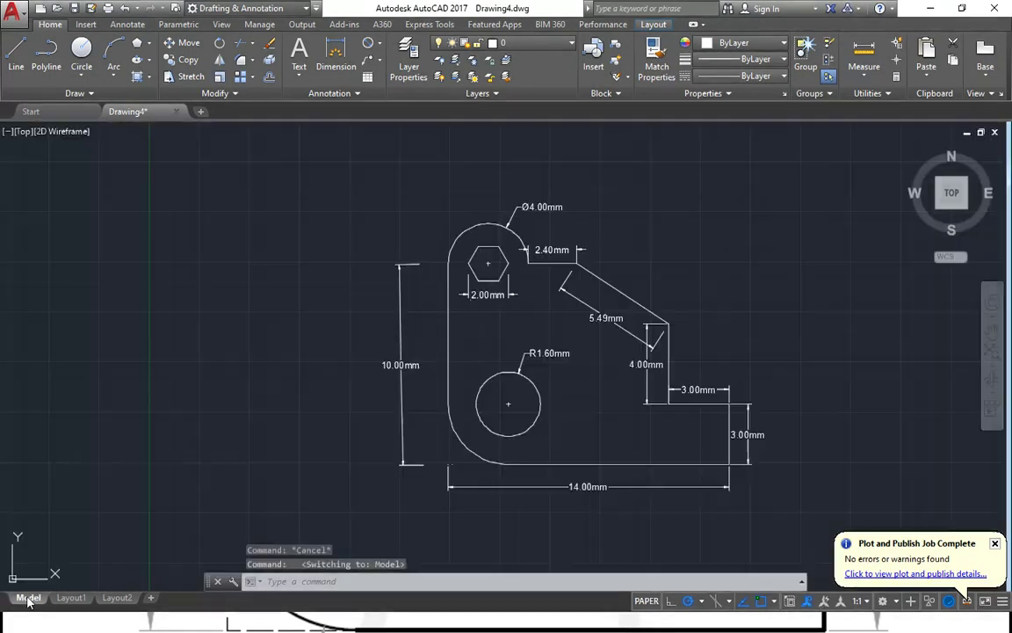
pyautogui.click(399, 397)
pyautogui.press('Delete')
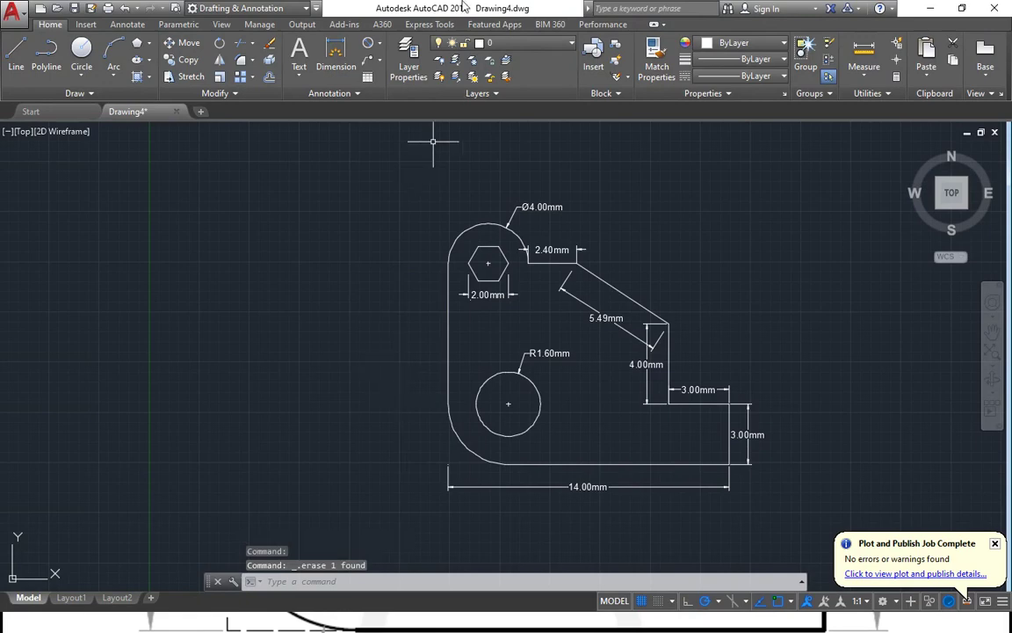
# Step: Add a straight vertical 10 mm height dimension downward from the long vertical edge's upper end, placed outside the profile
pyautogui.click(333, 68)
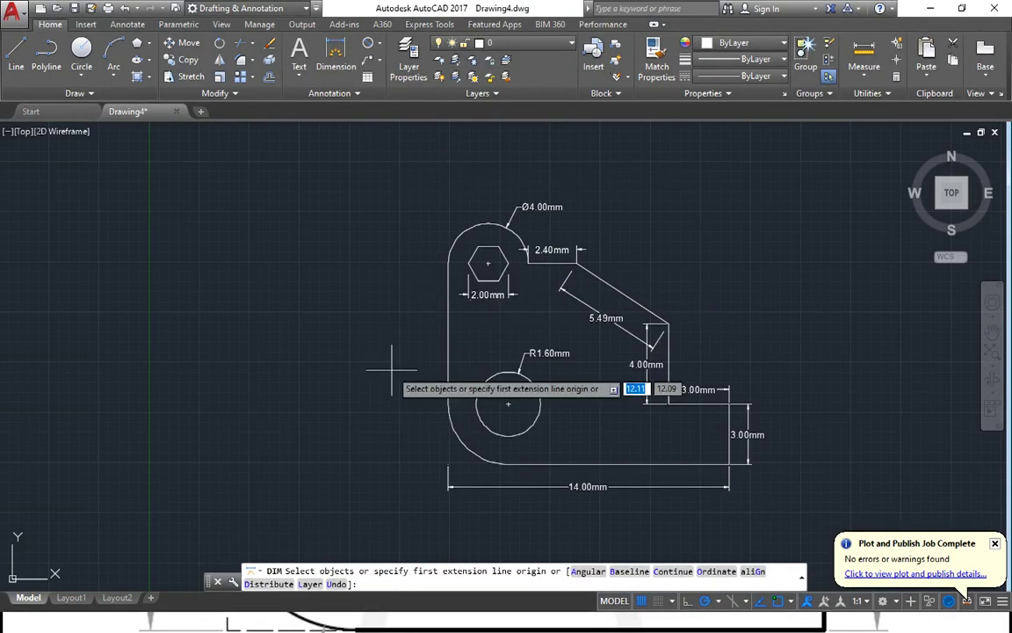
pyautogui.click(447, 264)
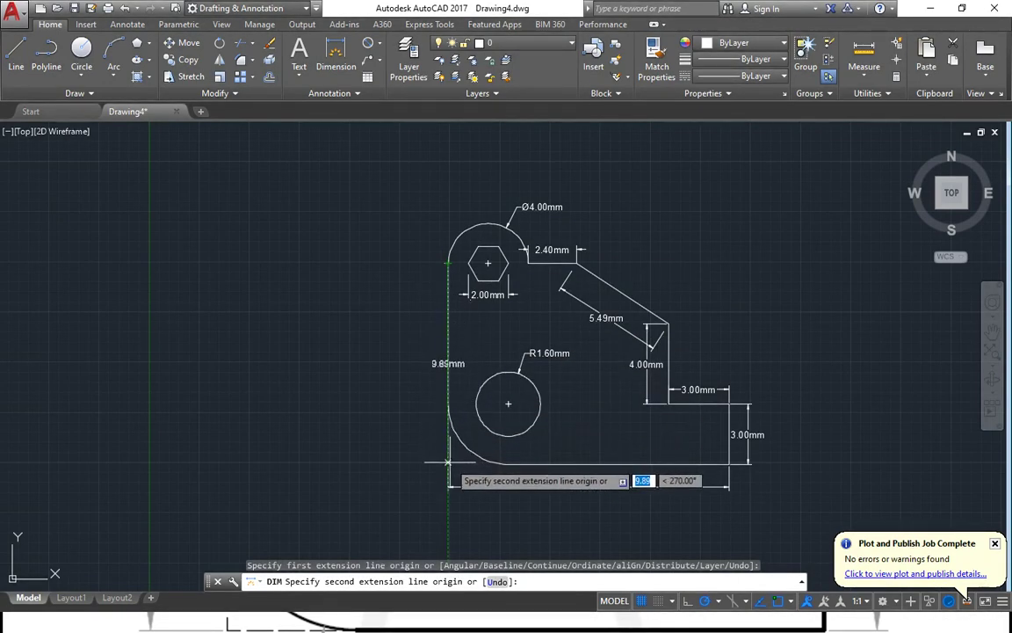
pyautogui.write('1')
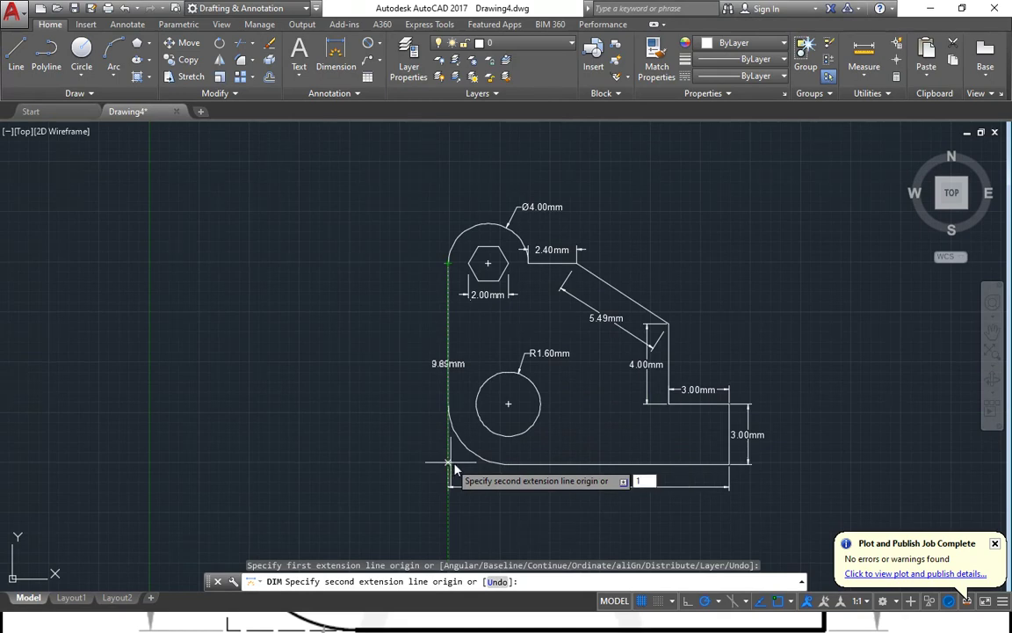
pyautogui.write('0')
pyautogui.press('Return')
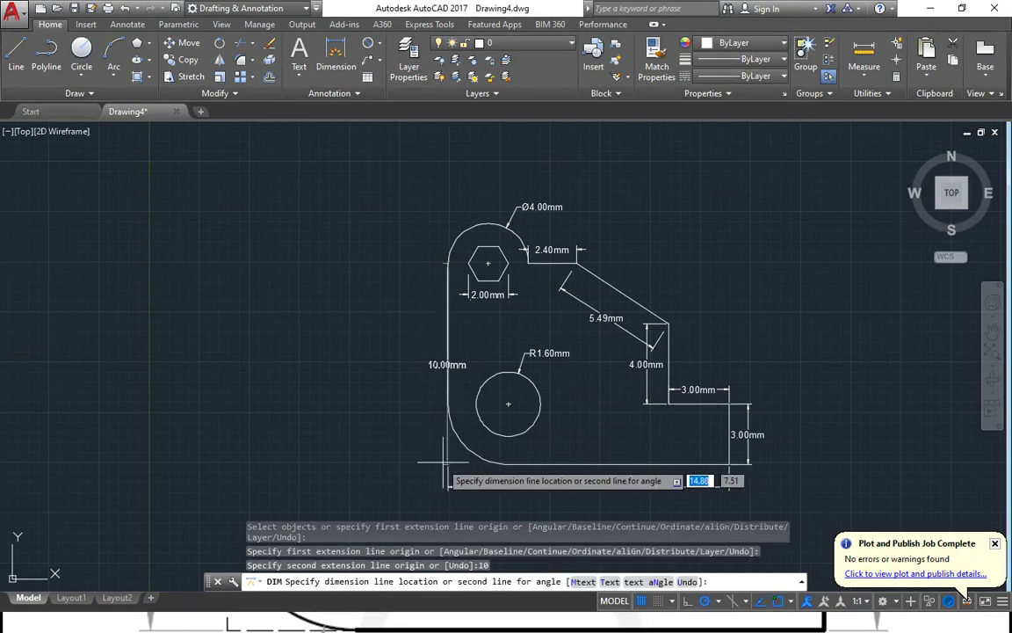
pyautogui.click(396, 458)
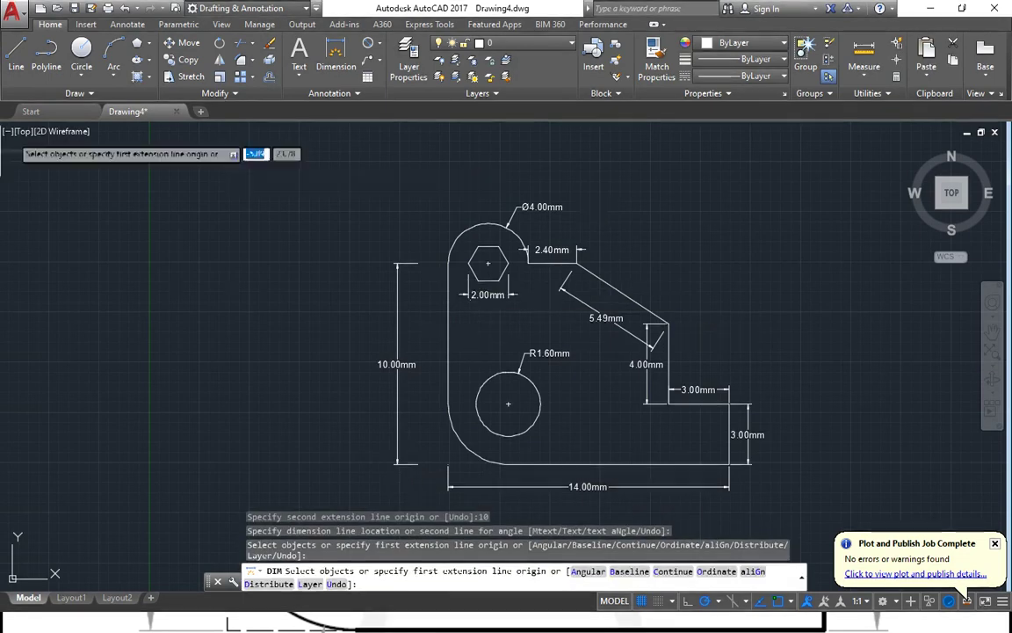
pyautogui.moveTo(79, 600)
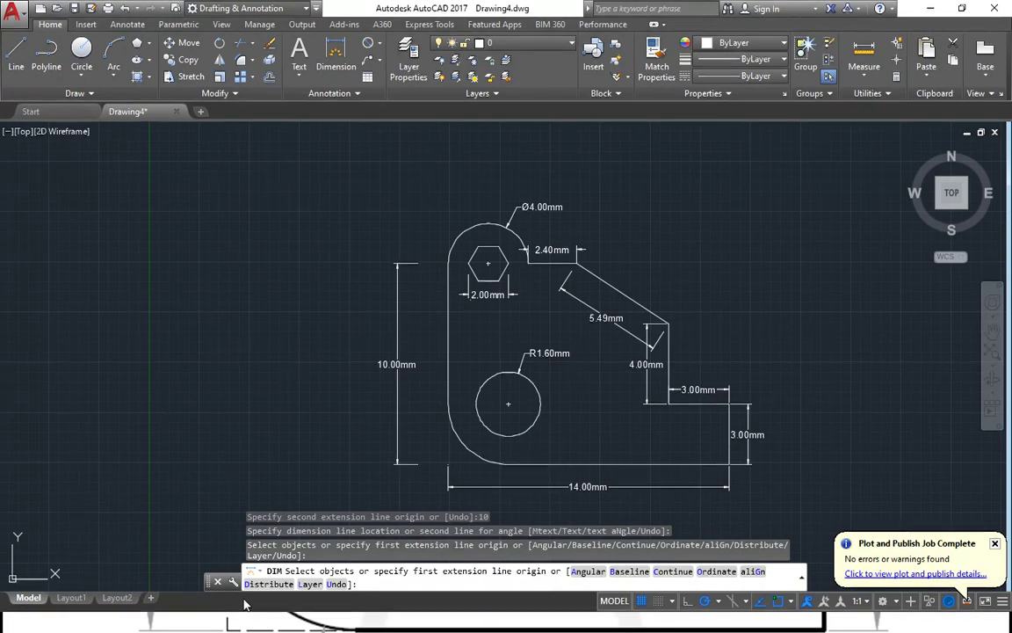
pyautogui.click(273, 458)
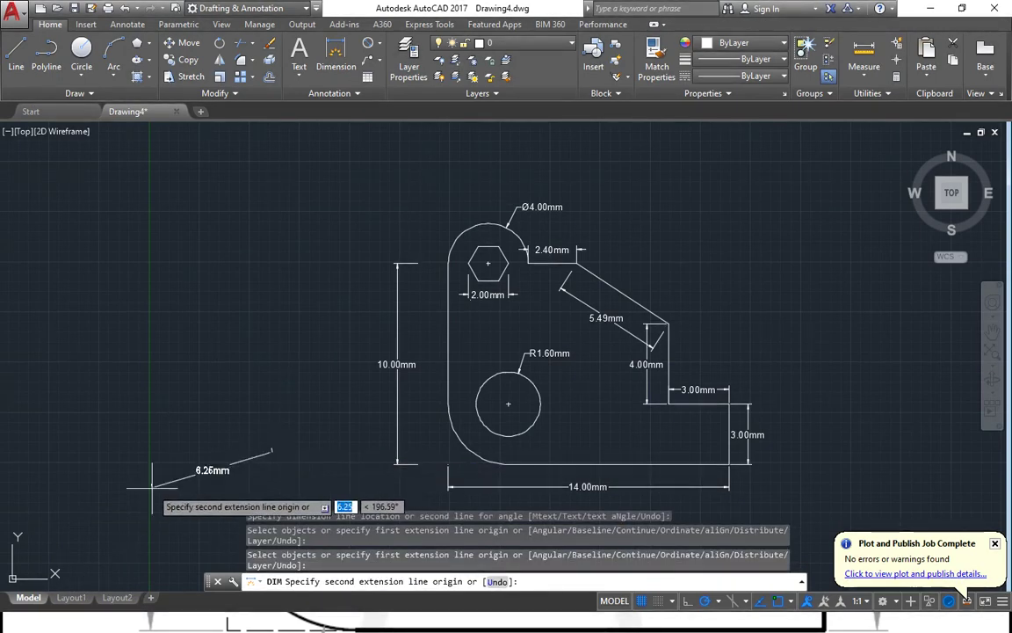
pyautogui.press('Escape')
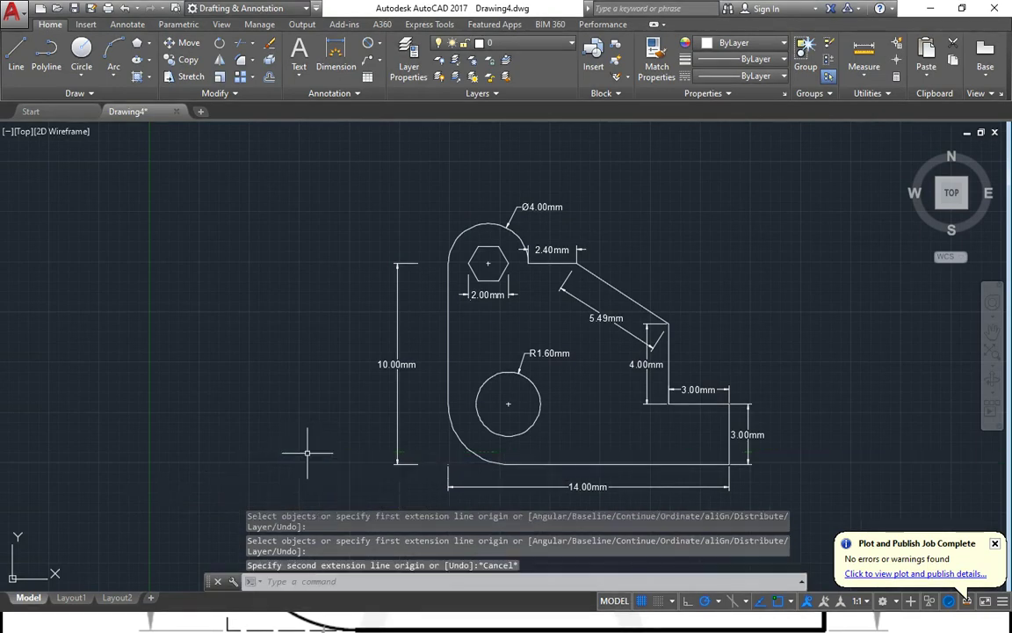
# Step: Set up a single-sheet plot of Layout1 with Foxit Reader PDF Printer as the plotter
pyautogui.click(83, 599)
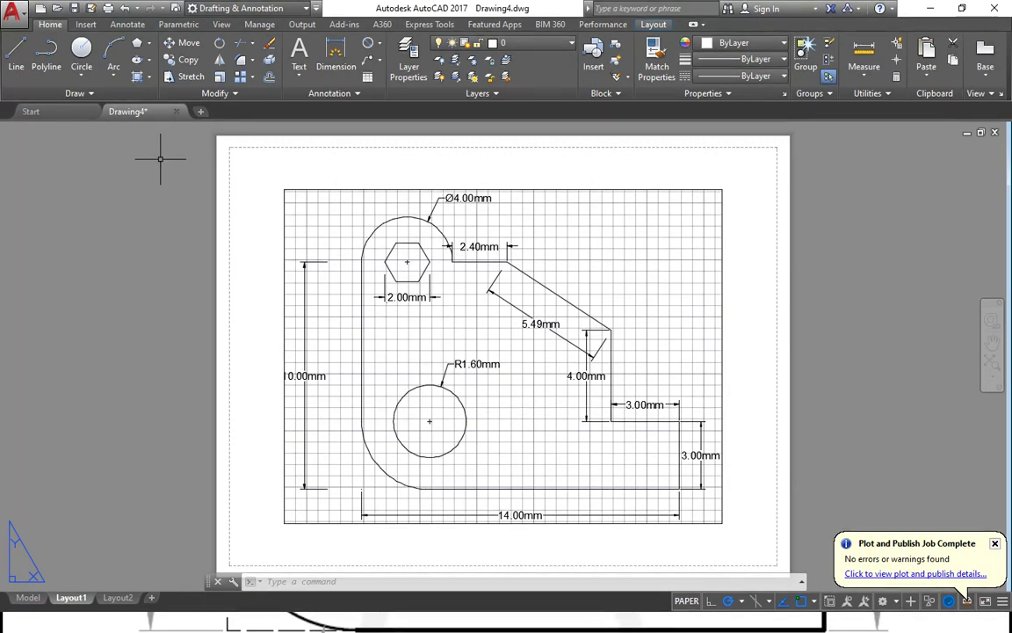
pyautogui.hotkey('ctrl', 'p')
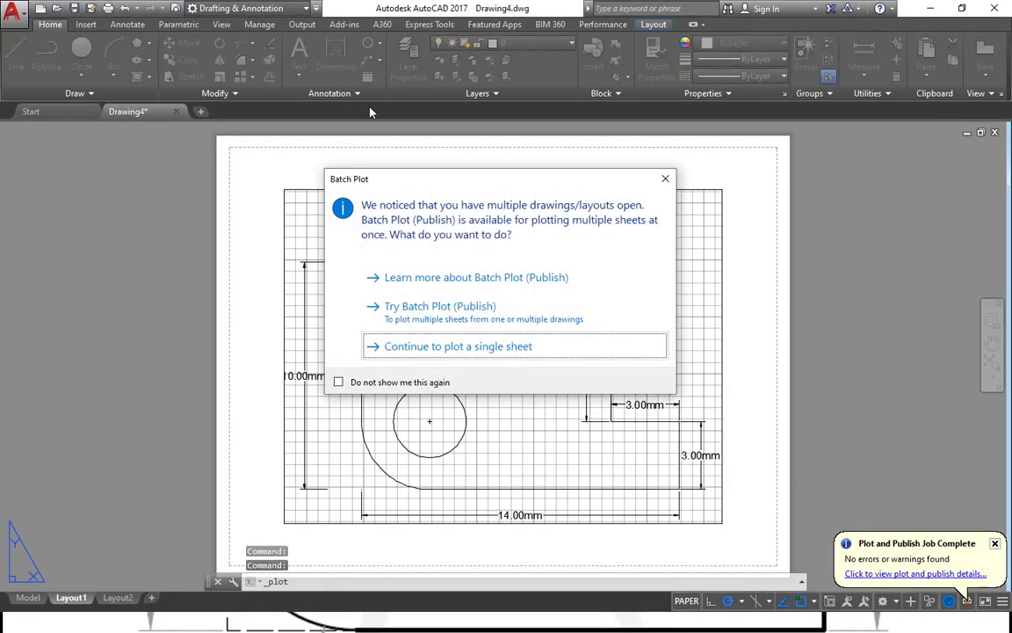
pyautogui.click(665, 179)
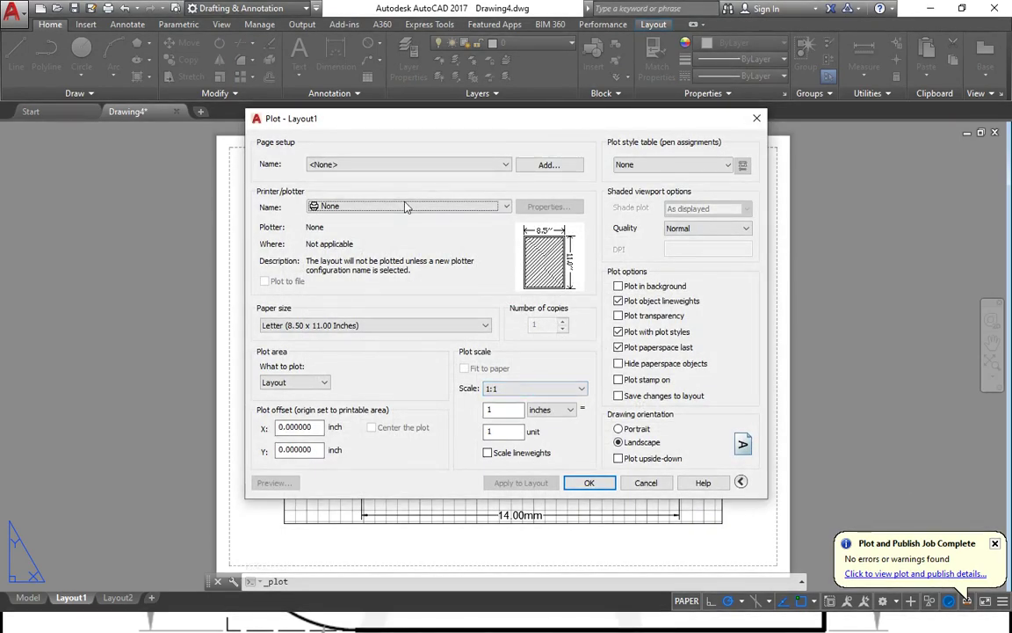
pyautogui.click(407, 206)
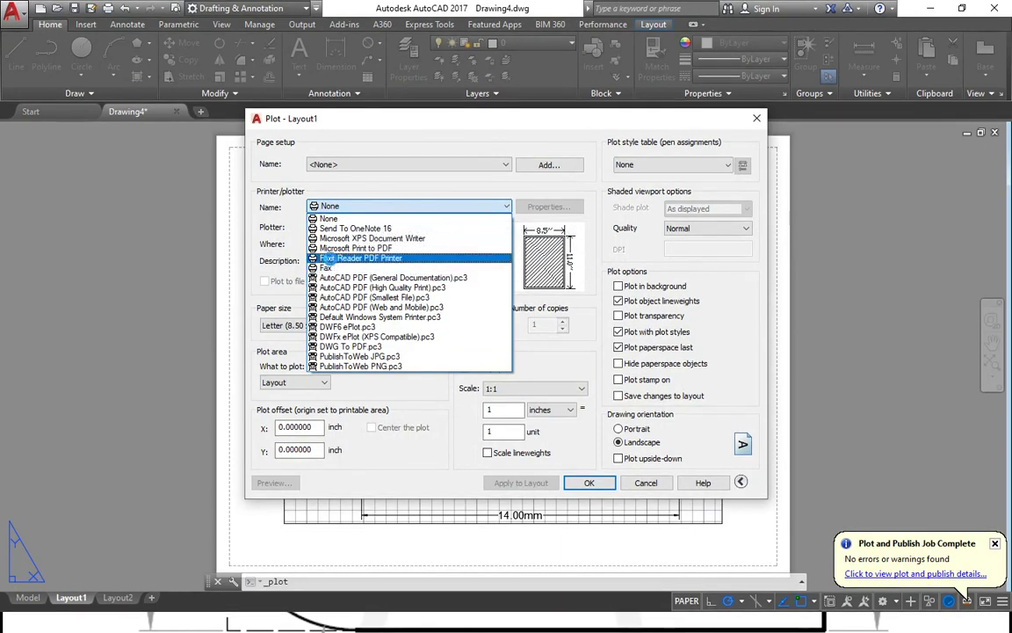
pyautogui.click(325, 259)
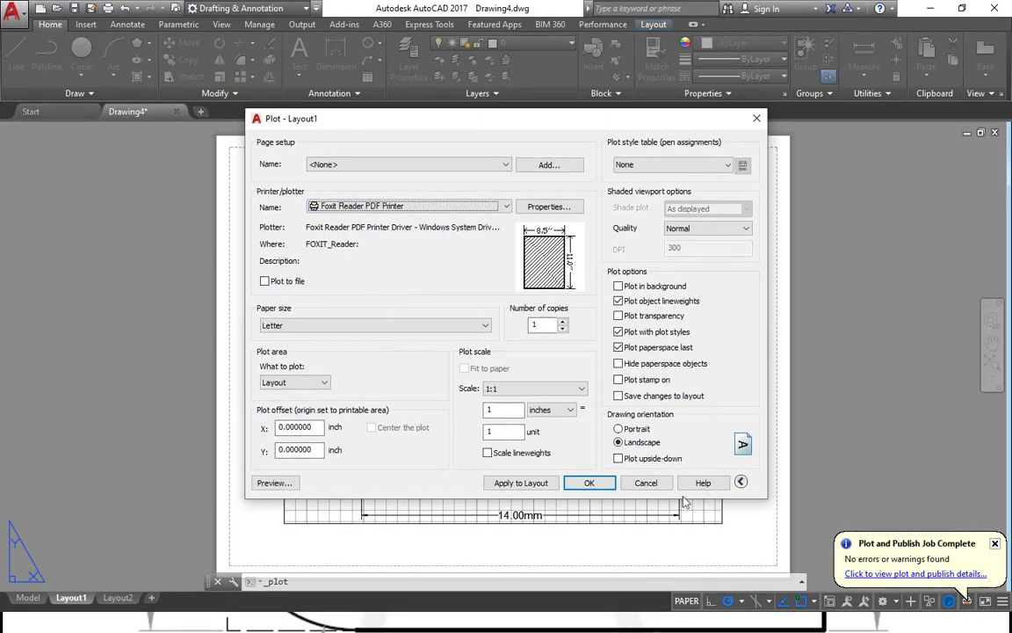
# Step: Plot Layout1 to the Desktop as Drawing4 Model (1).pdf, replacing the existing file
pyautogui.click(600, 483)
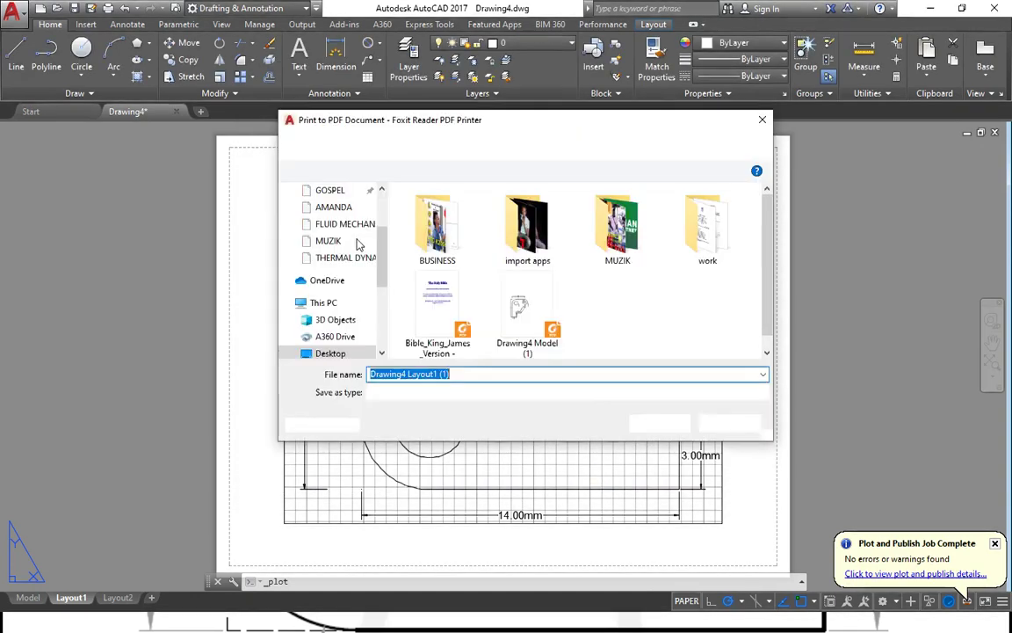
pyautogui.click(515, 323)
pyautogui.click(659, 422)
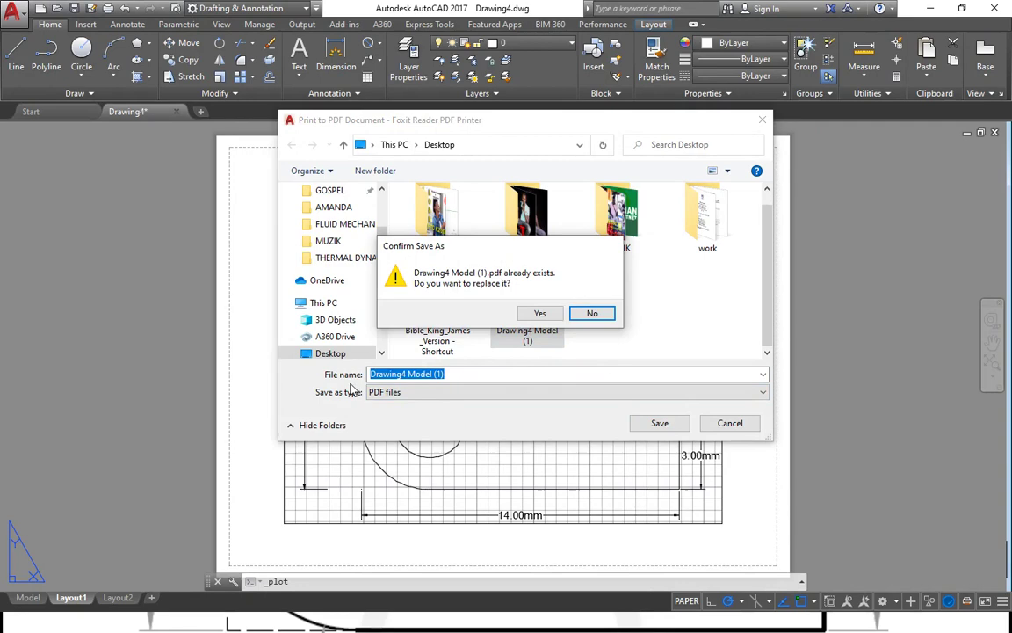
pyautogui.click(540, 315)
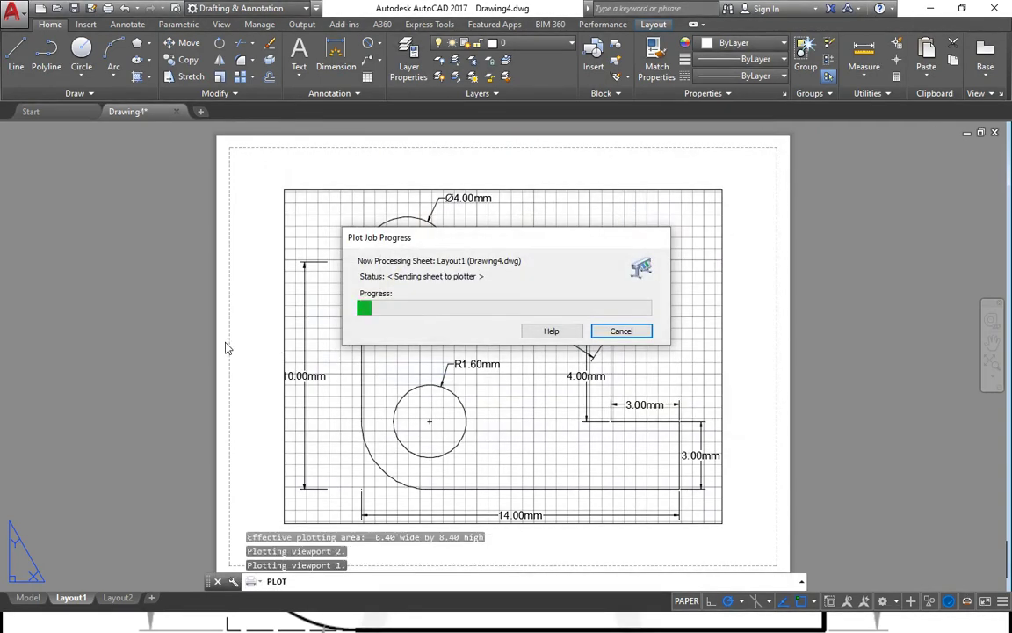